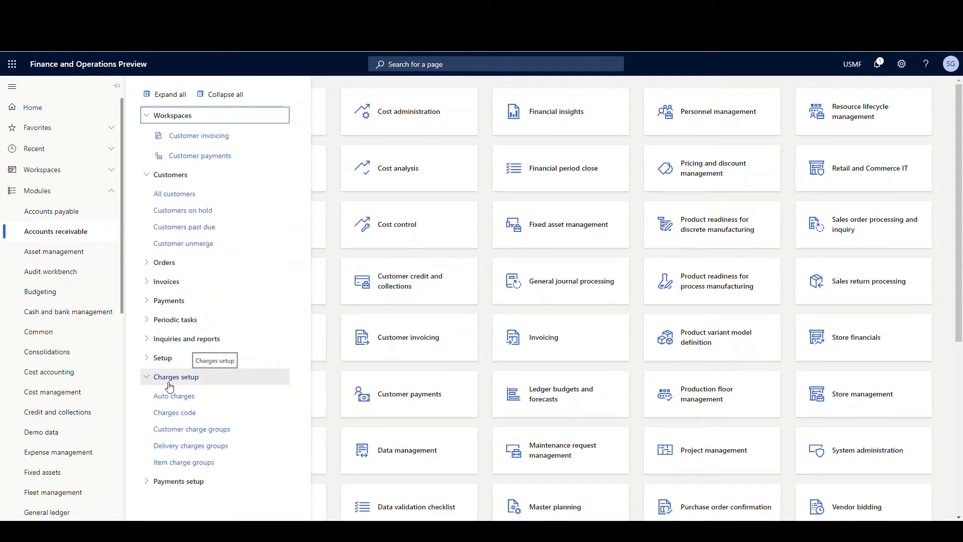
Step: Open the accounts receivable charges codes and examine the posting setup of the OTHER code
click(189, 415)
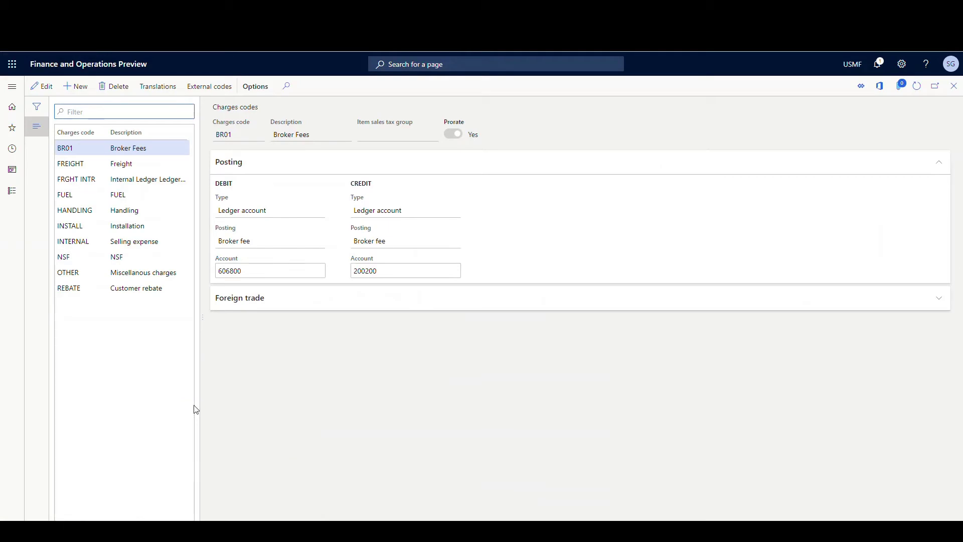
click(127, 272)
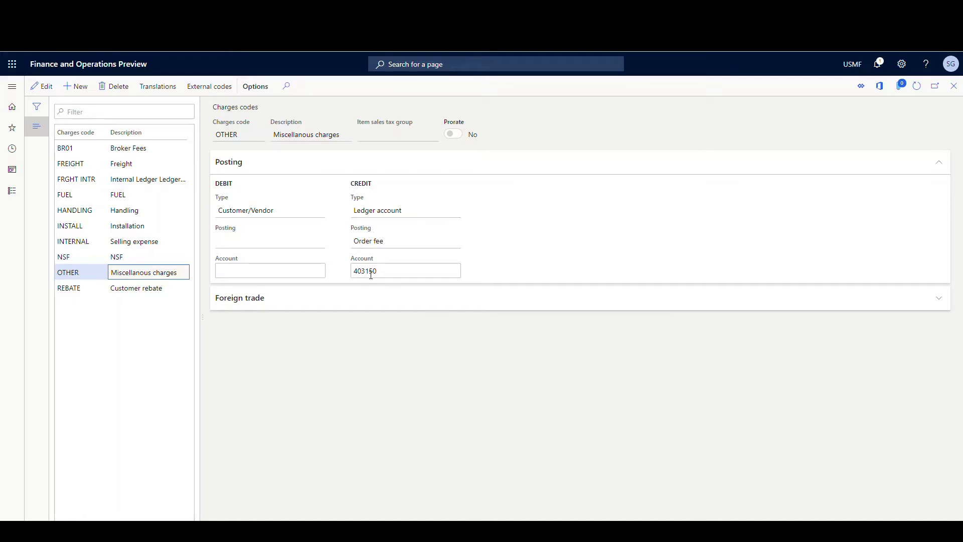
mouse_move(388, 274)
Step: Create an accessorial master in Transportation management with both ID and name set to Other
click(12, 87)
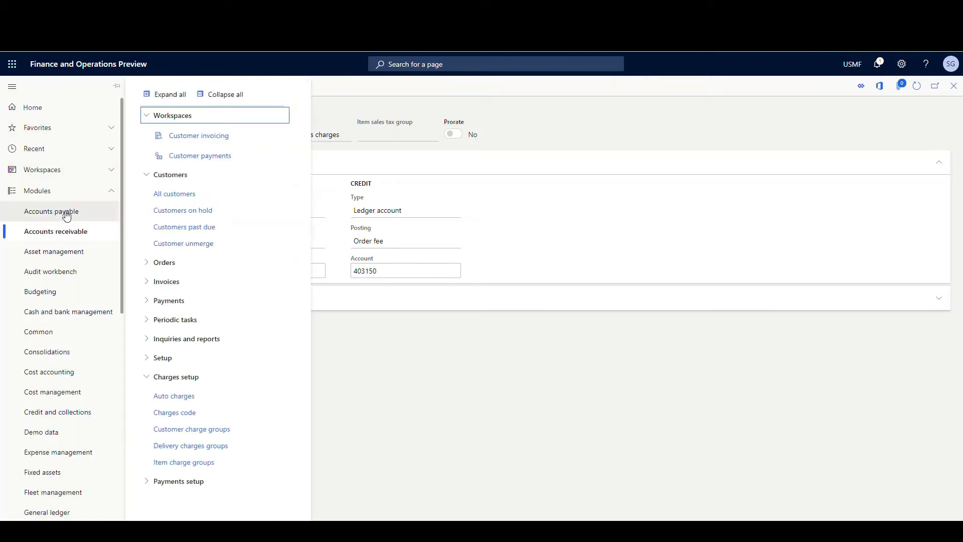
scroll(63, 223, down, 8)
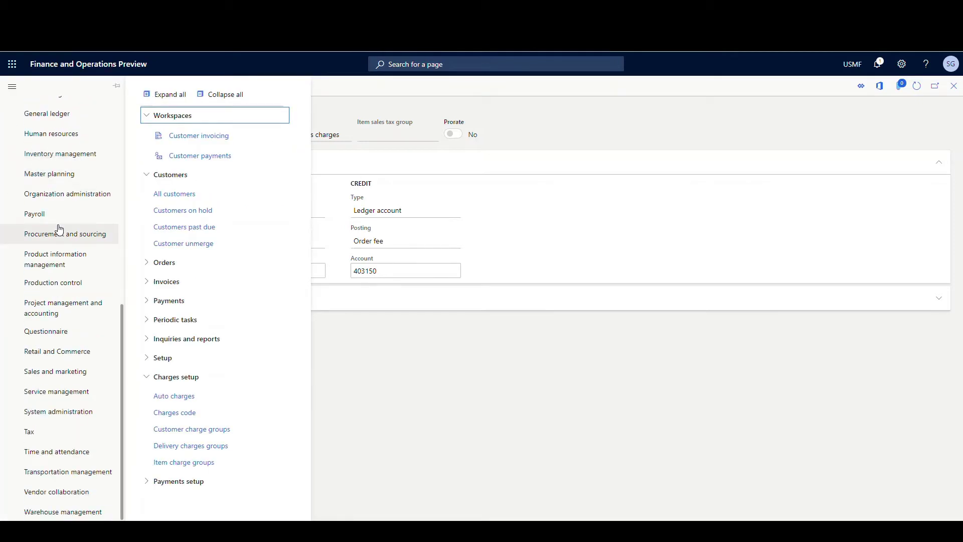
click(97, 474)
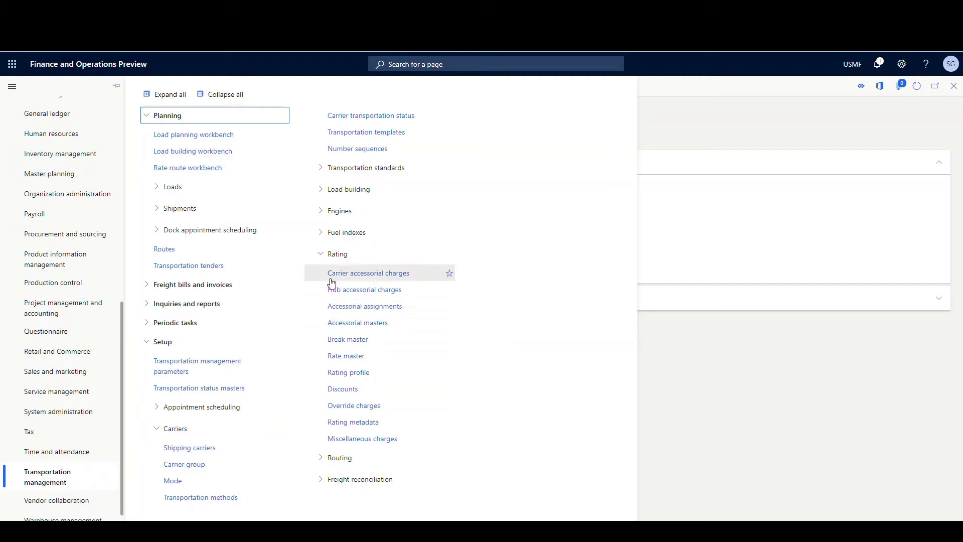
click(343, 327)
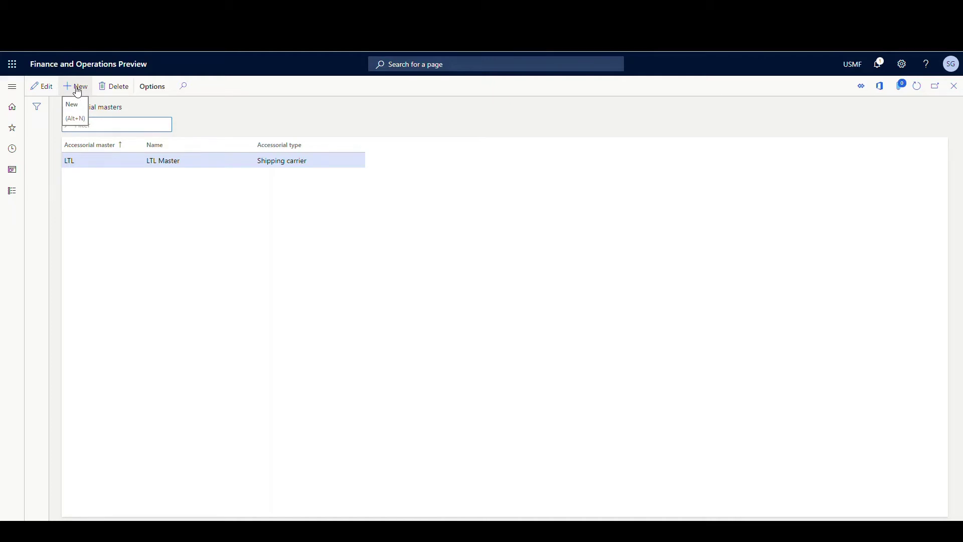
click(78, 90)
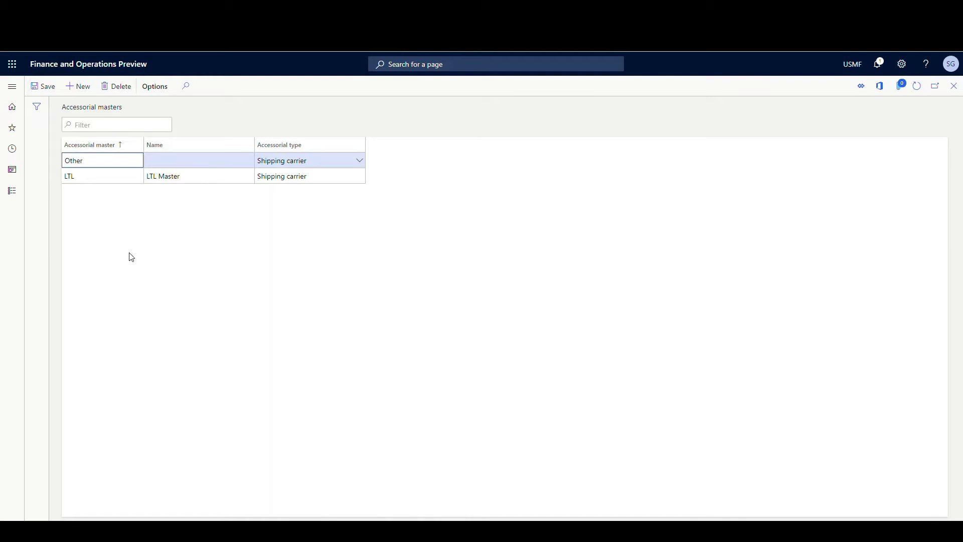
key(Tab)
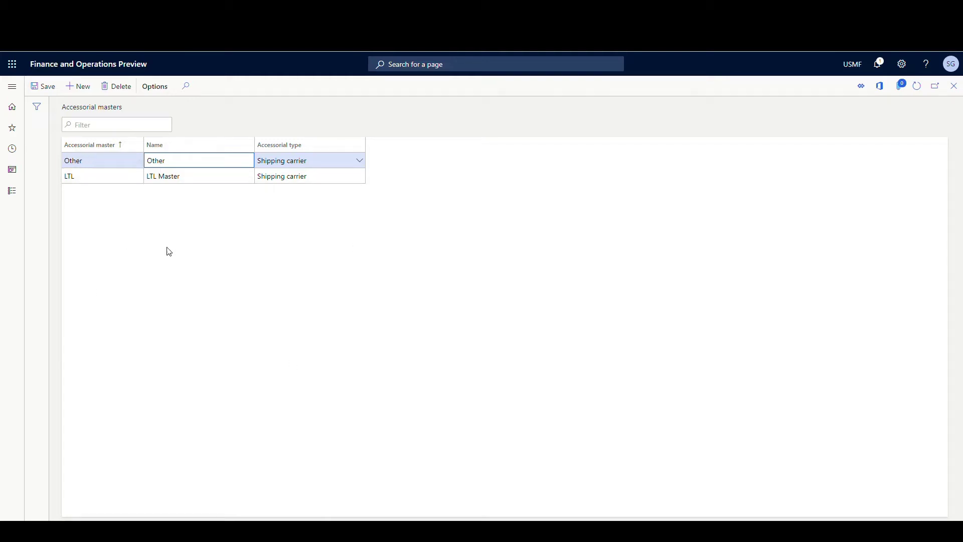
click(955, 91)
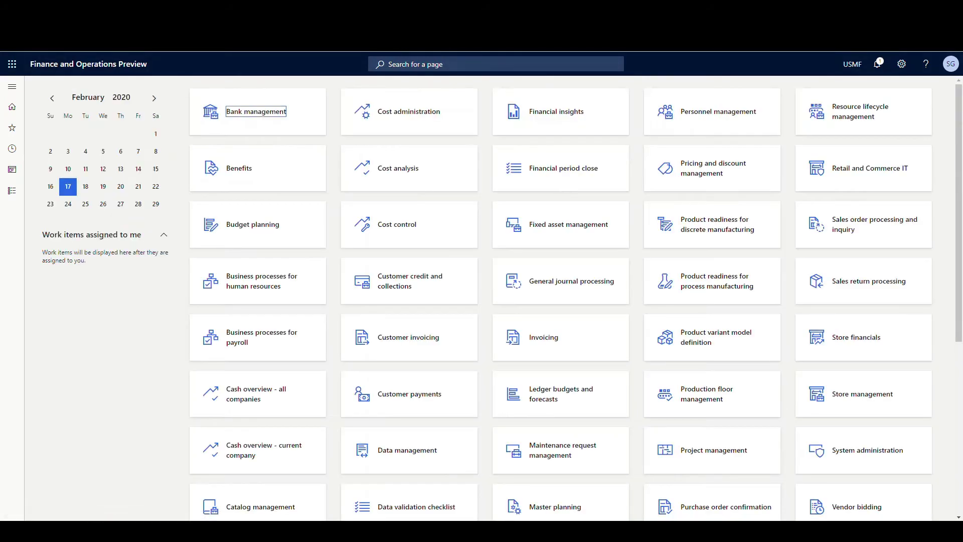
Step: Open the Swift carrier's record in the Transportation management shipping carriers
click(13, 98)
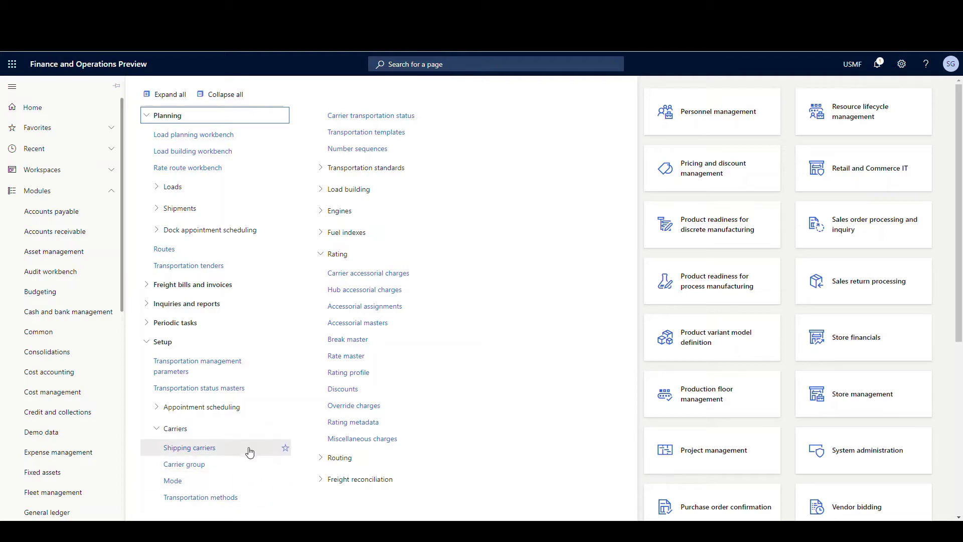
click(192, 448)
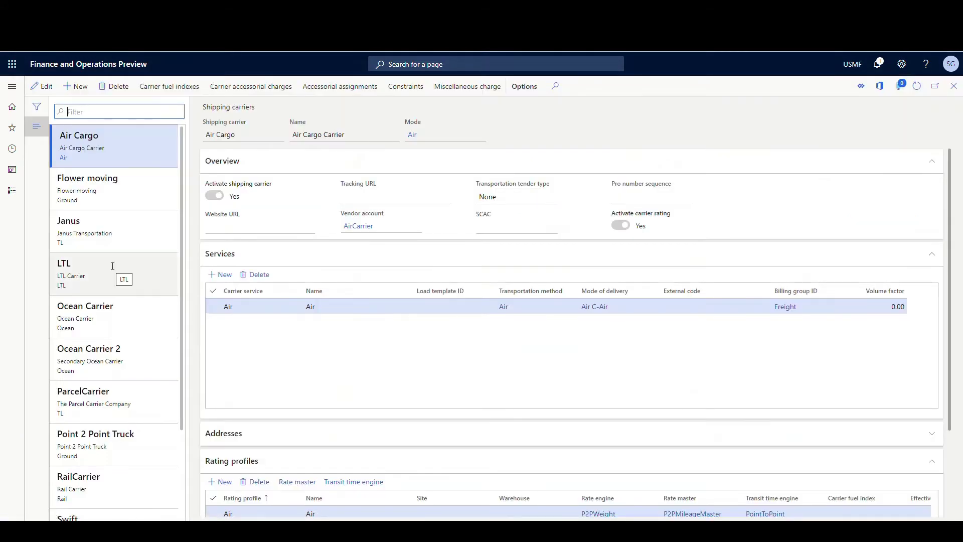
scroll(111, 266, down, 2)
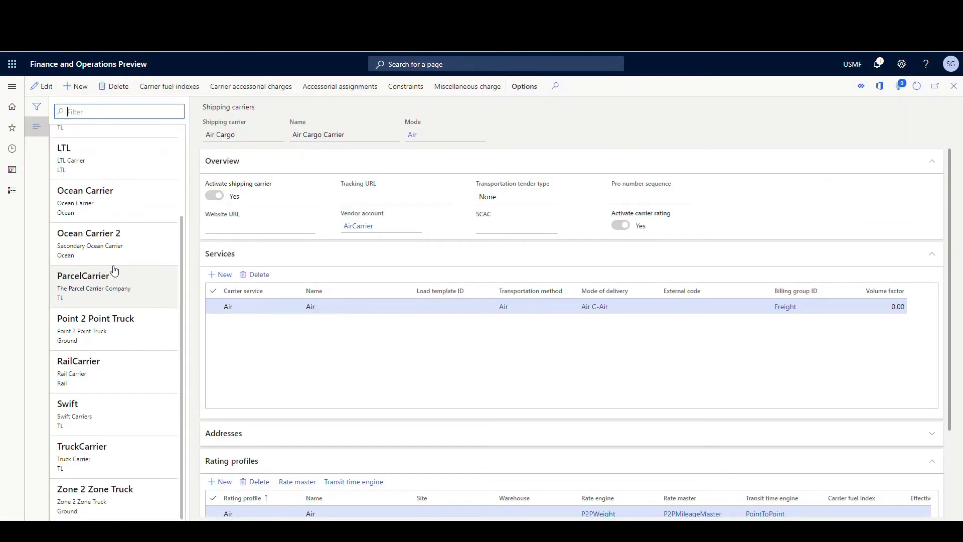
click(100, 421)
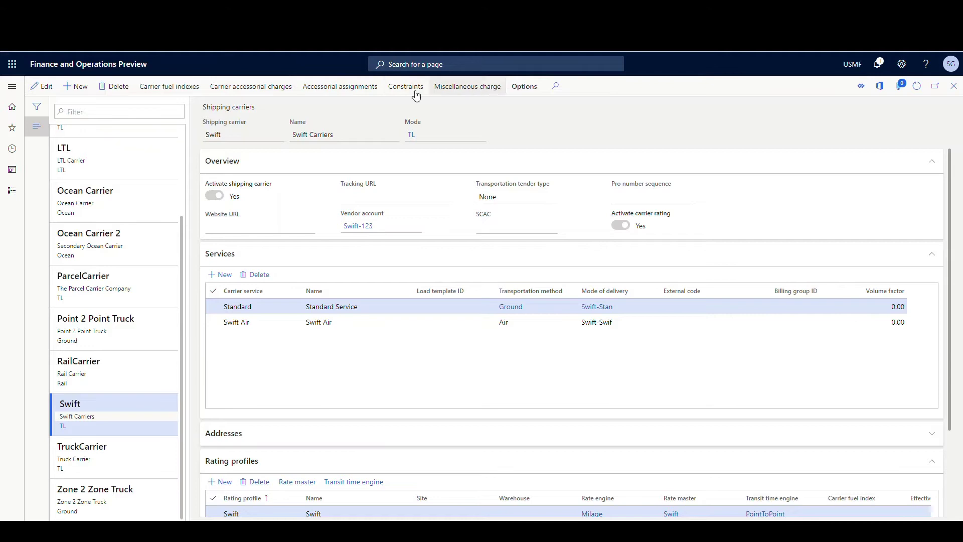
Step: Add a carrier accessorial charge for Swift with ID Other and accessorial master Other, and save it
click(239, 89)
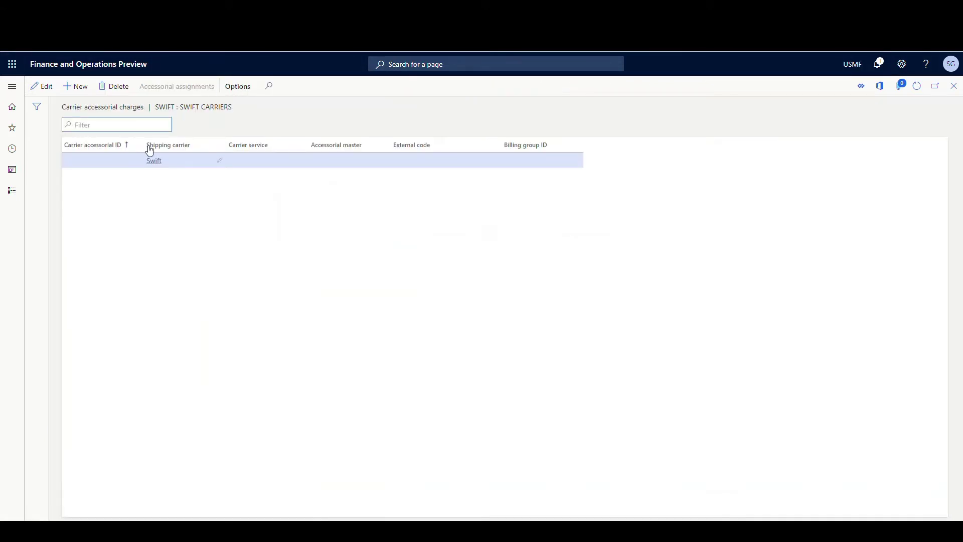
click(79, 88)
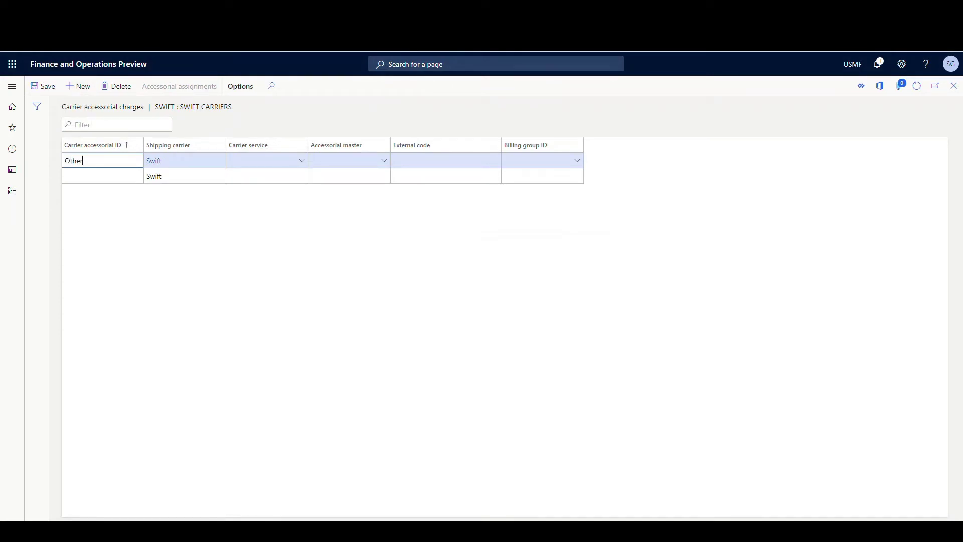
key(Tab)
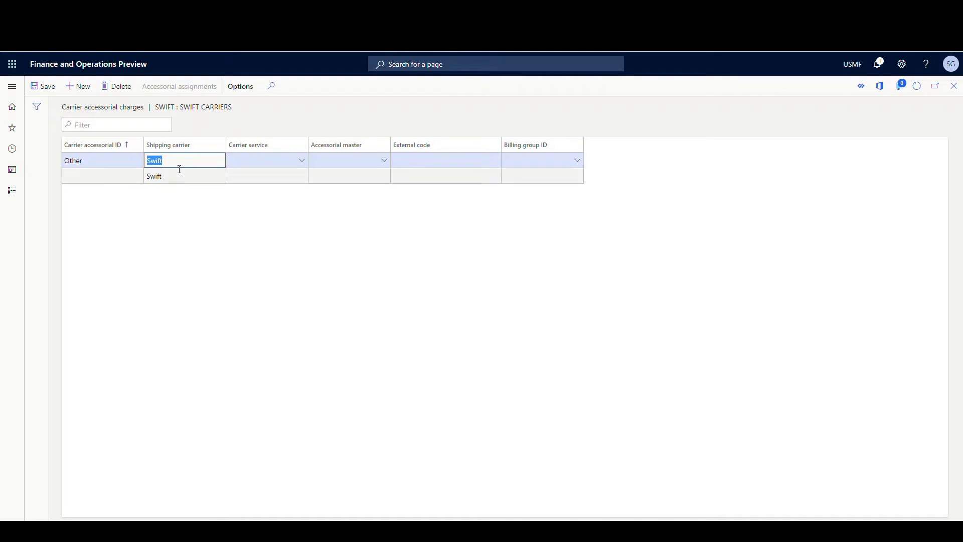
click(385, 161)
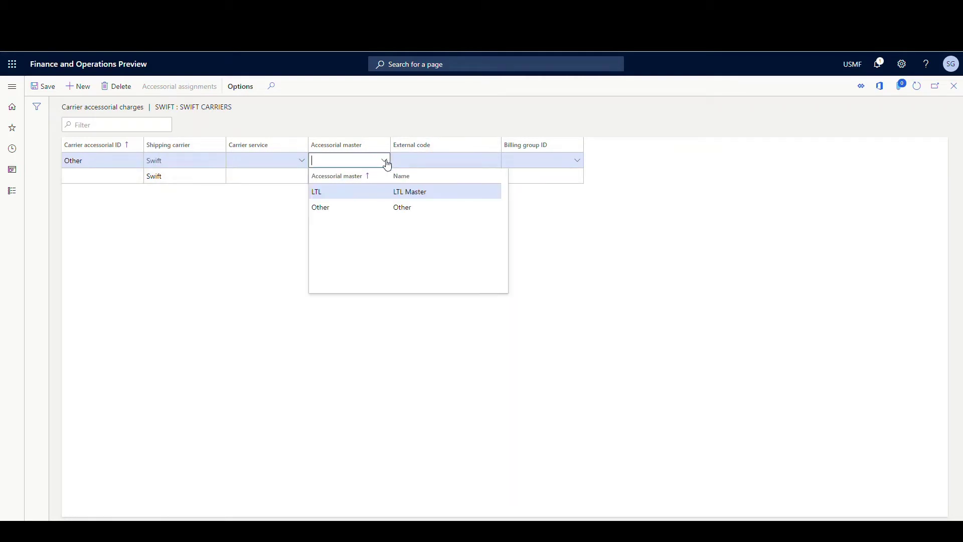
click(346, 208)
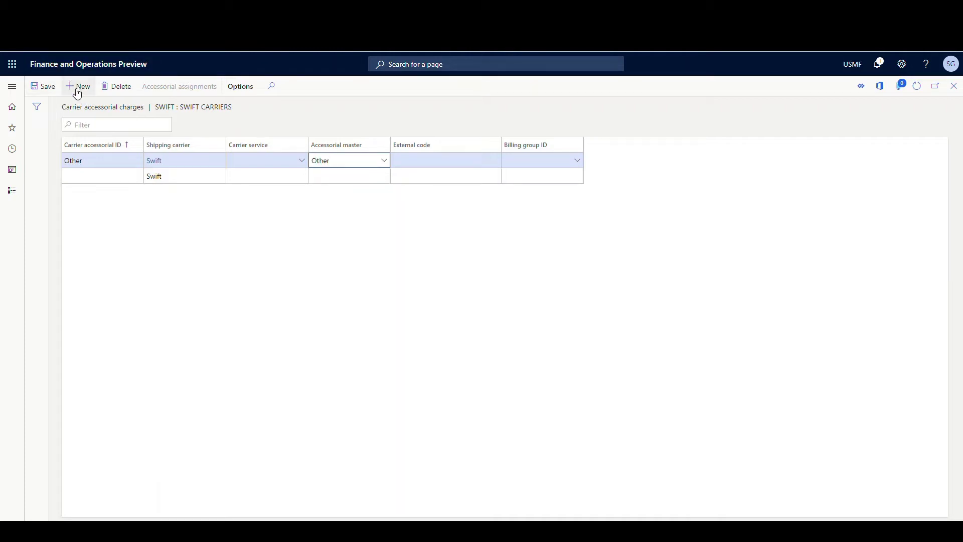
click(43, 87)
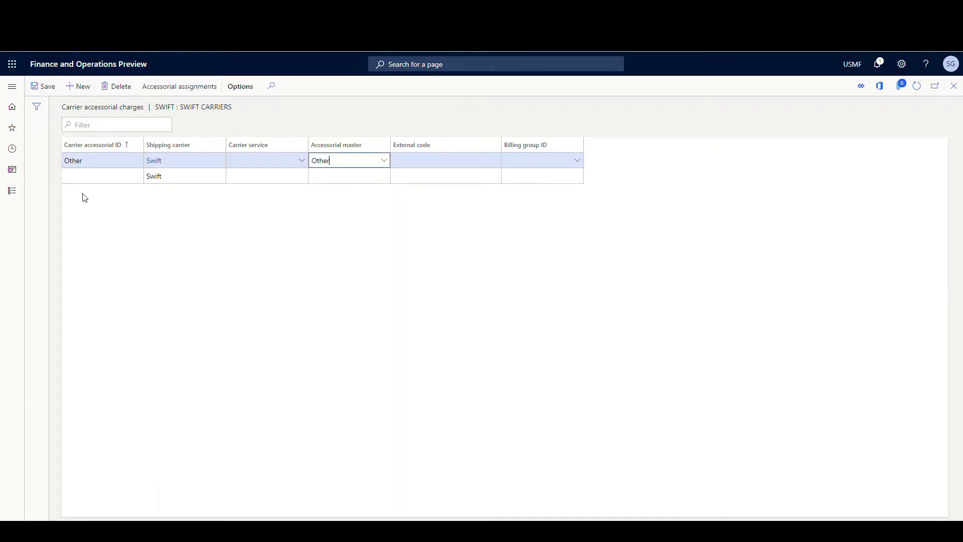
click(954, 91)
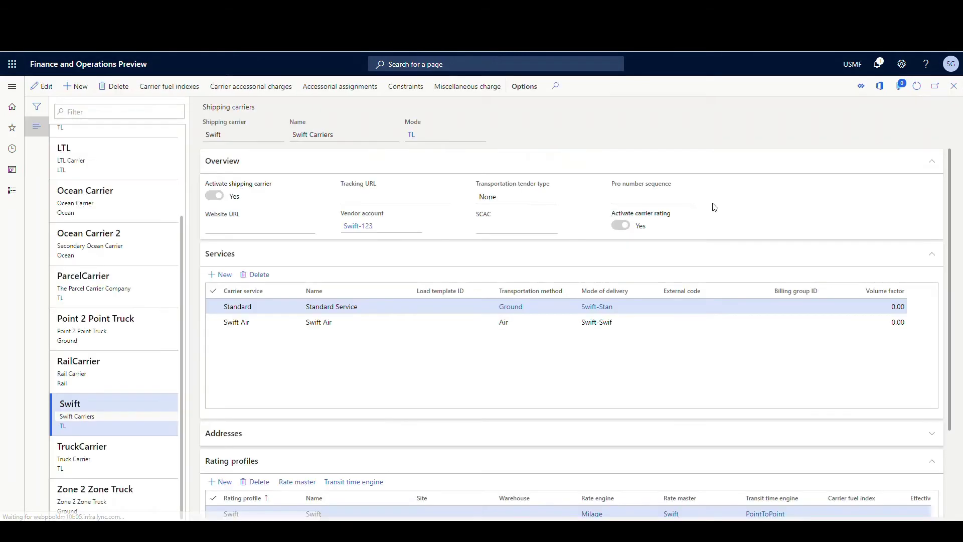
Step: Create an accessorial assignment for Swift named Other Charge with carrier accessorial ID Other
click(339, 84)
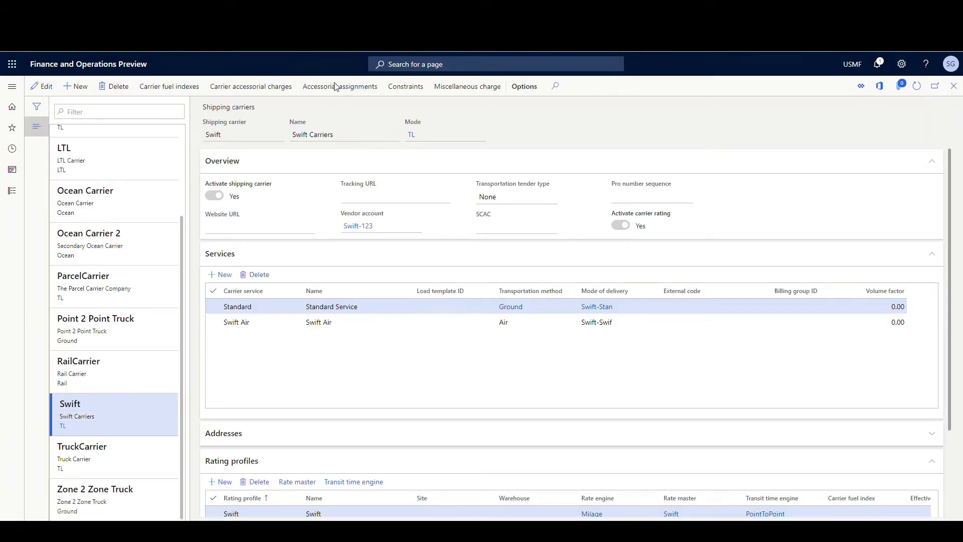
click(81, 87)
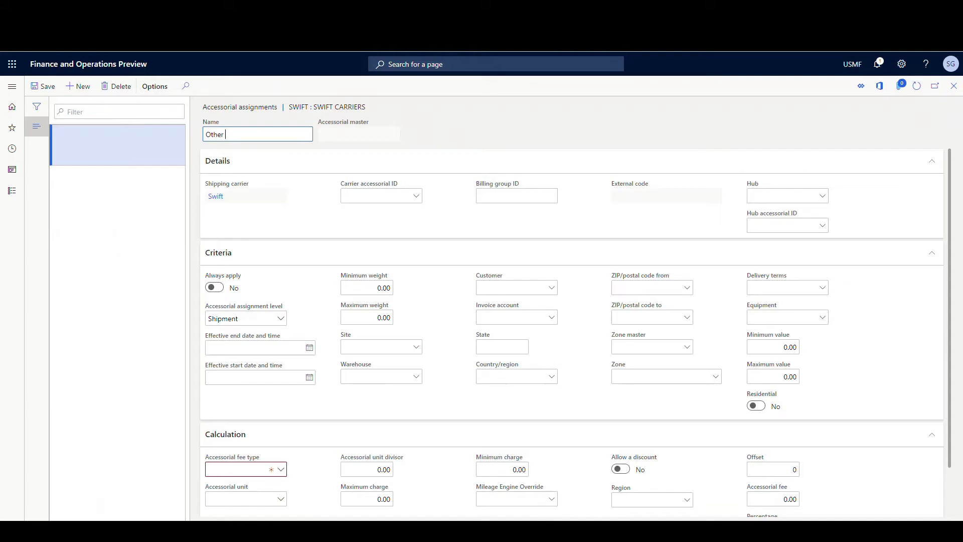
text(Other Char)
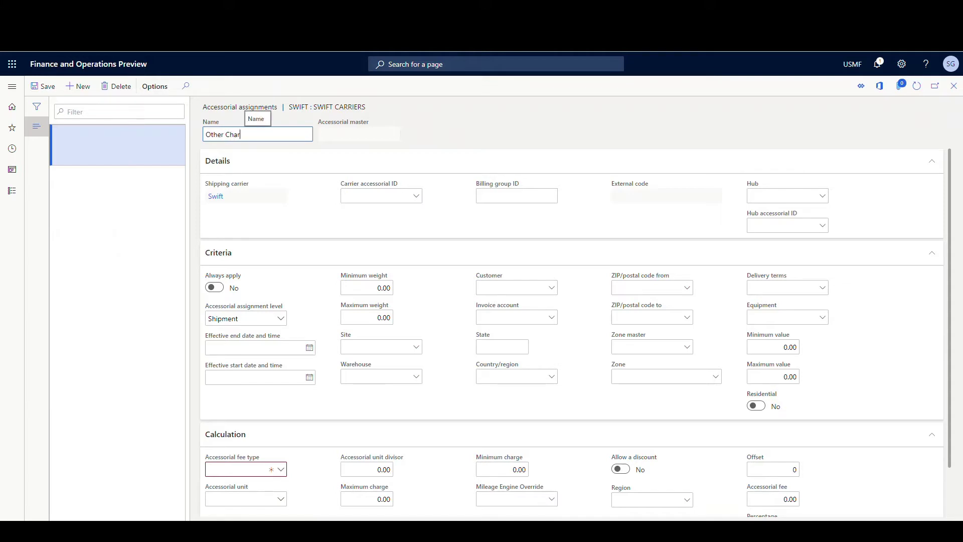
text(ge)
key(Tab)
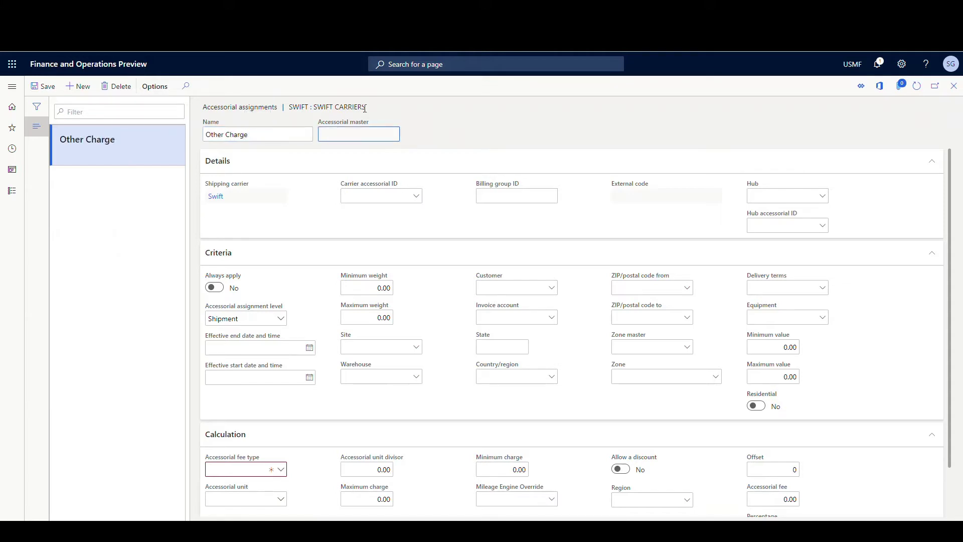
click(415, 201)
click(415, 196)
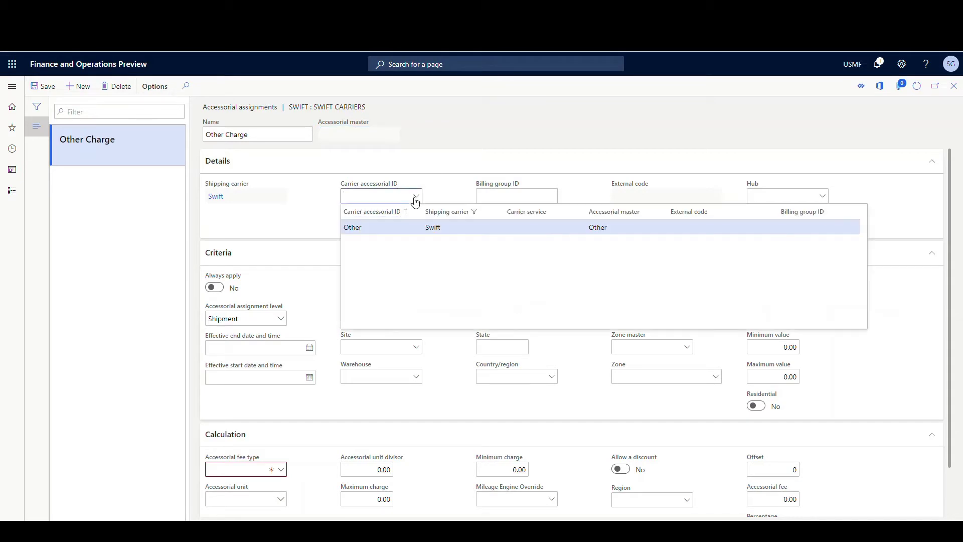
click(365, 228)
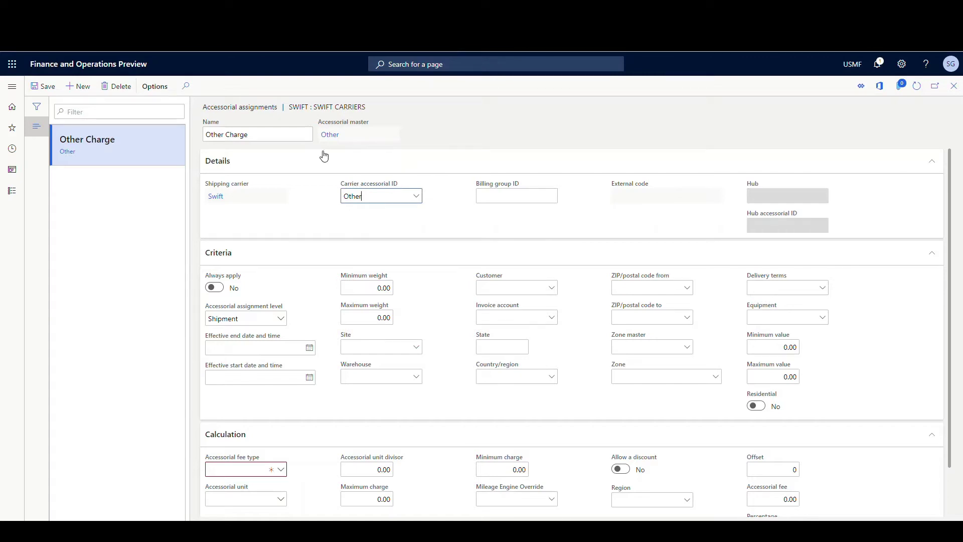
Step: Set the Other Charge assignment's calculation to a Flat fee type with an accessorial fee of 100.00, and save it
scroll(302, 234, down, 1)
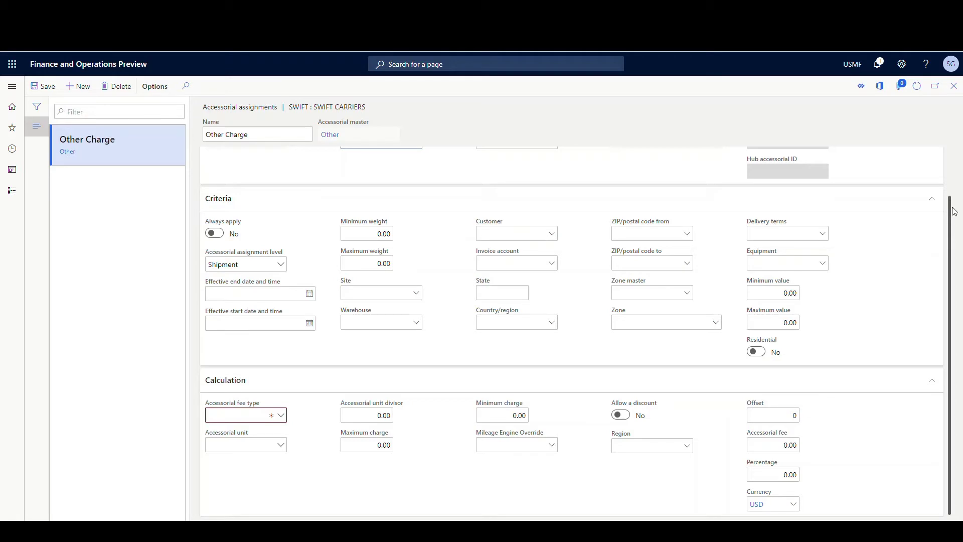
click(935, 200)
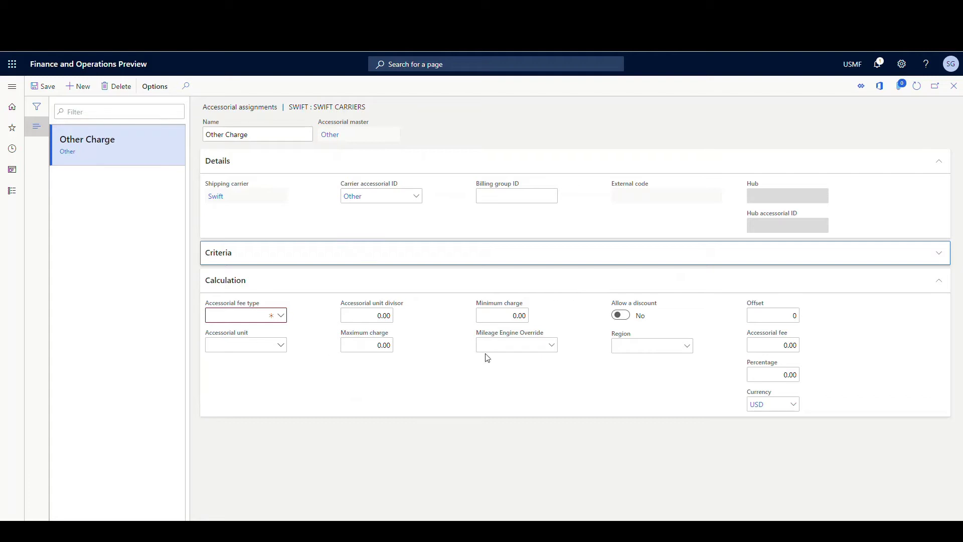
click(282, 316)
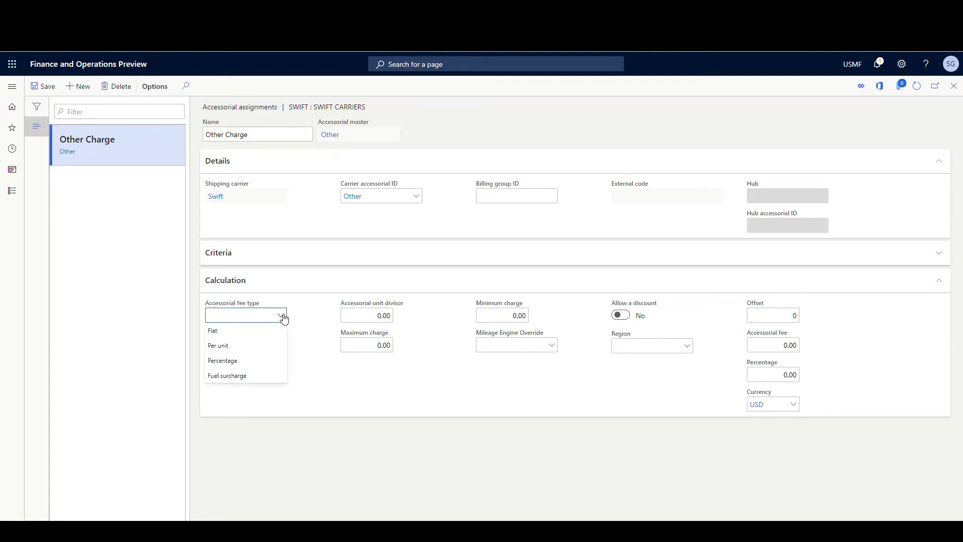
click(249, 331)
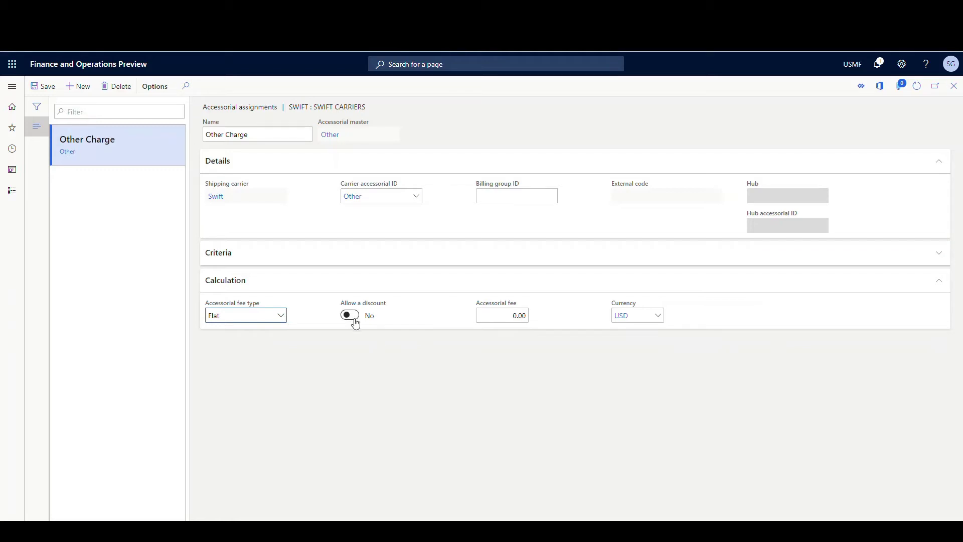
click(497, 318)
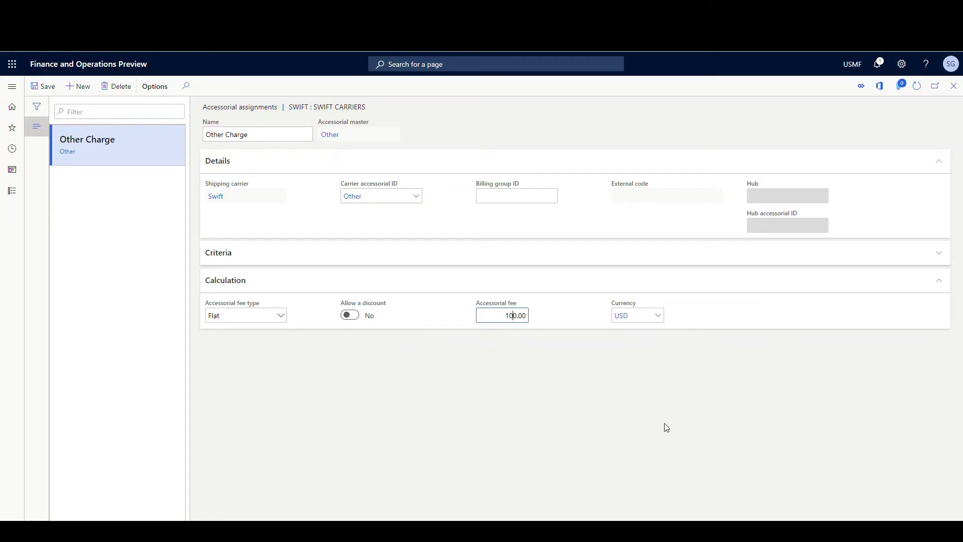
click(43, 86)
click(953, 86)
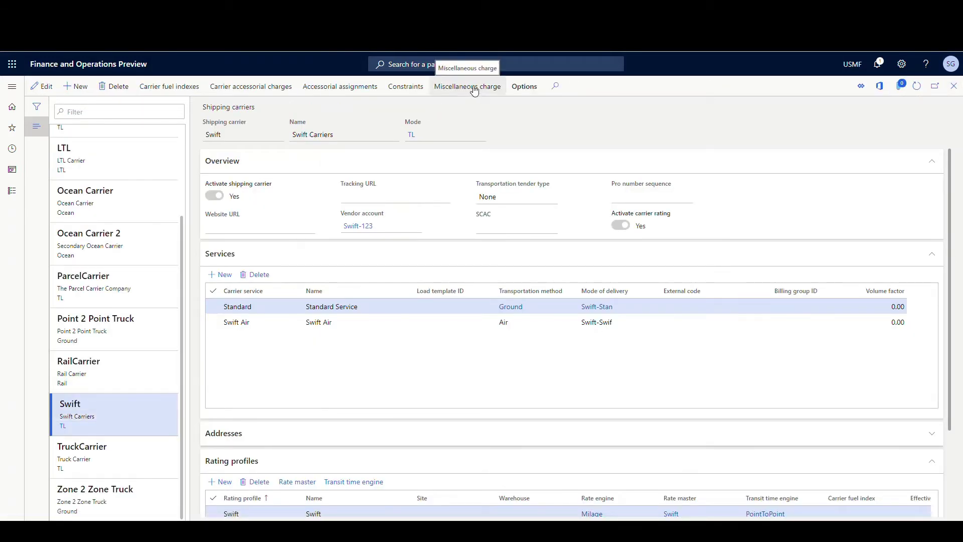
Step: Create a miscellaneous charge for the Swift carrier with the Customer charges module and charges code OTHER
click(474, 88)
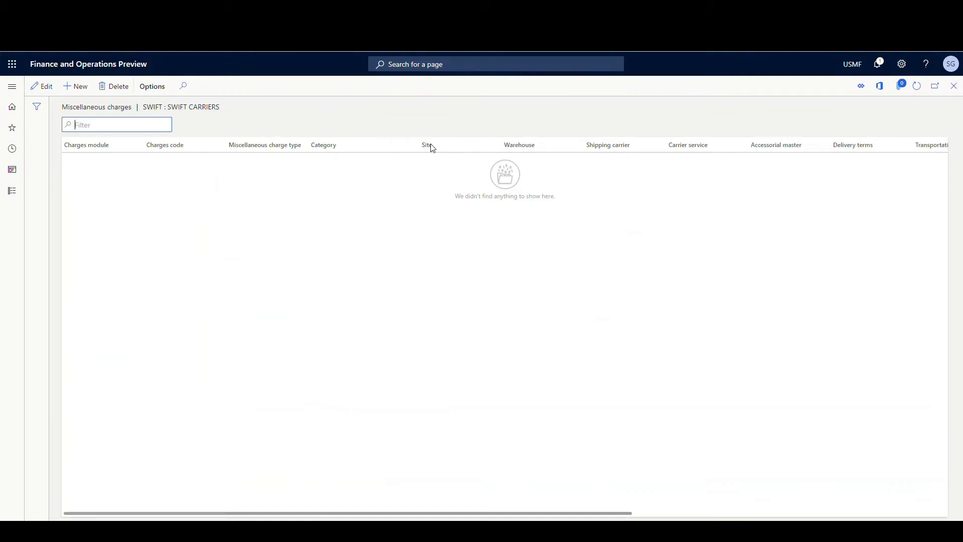
click(76, 86)
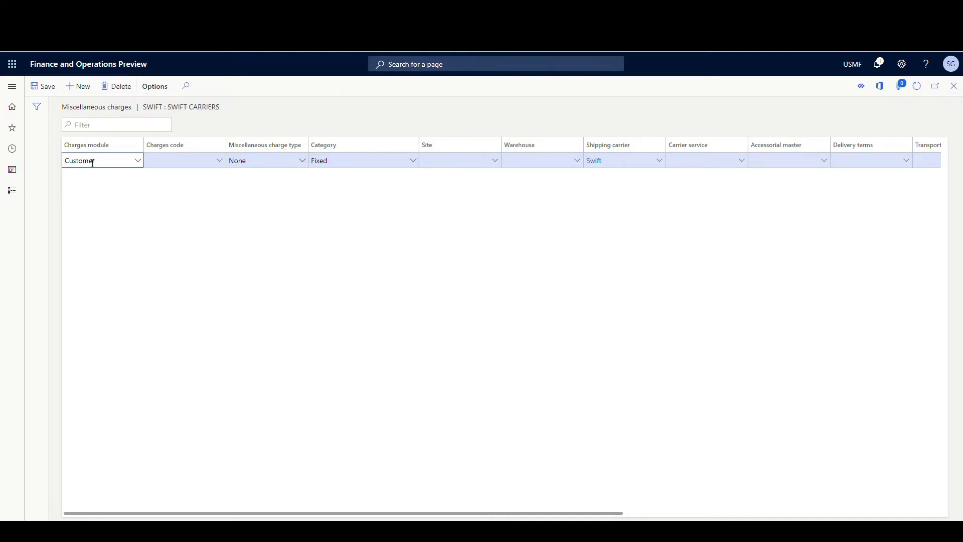
click(138, 163)
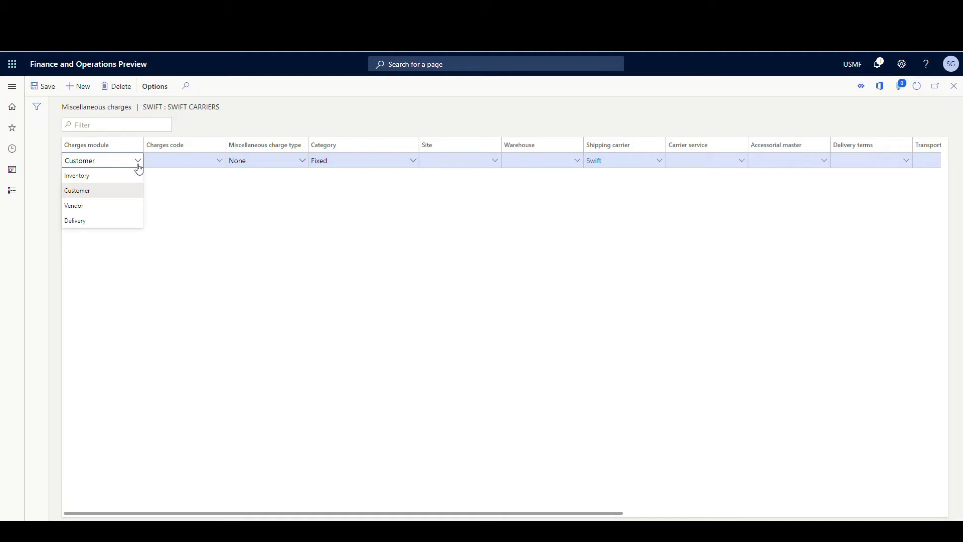
click(138, 164)
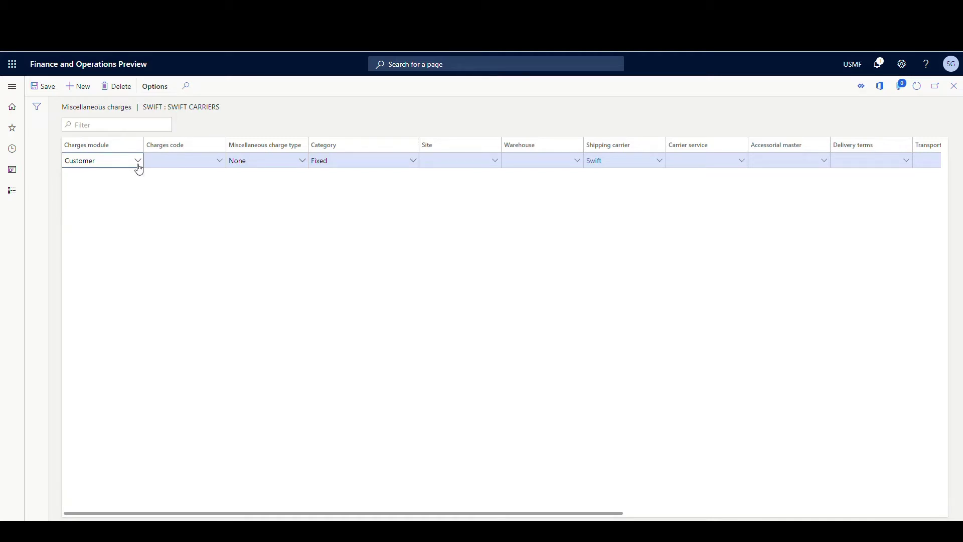
click(219, 161)
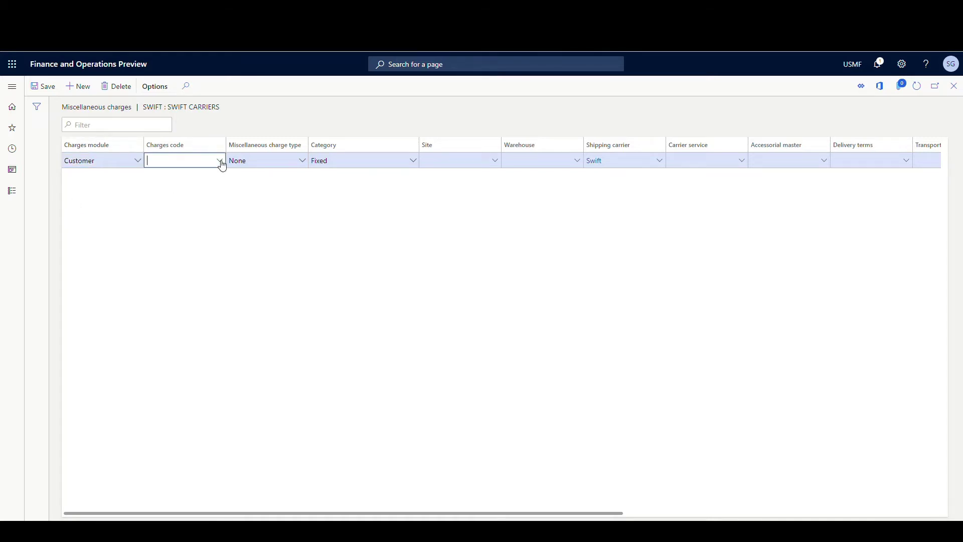
scroll(221, 224, down, 1)
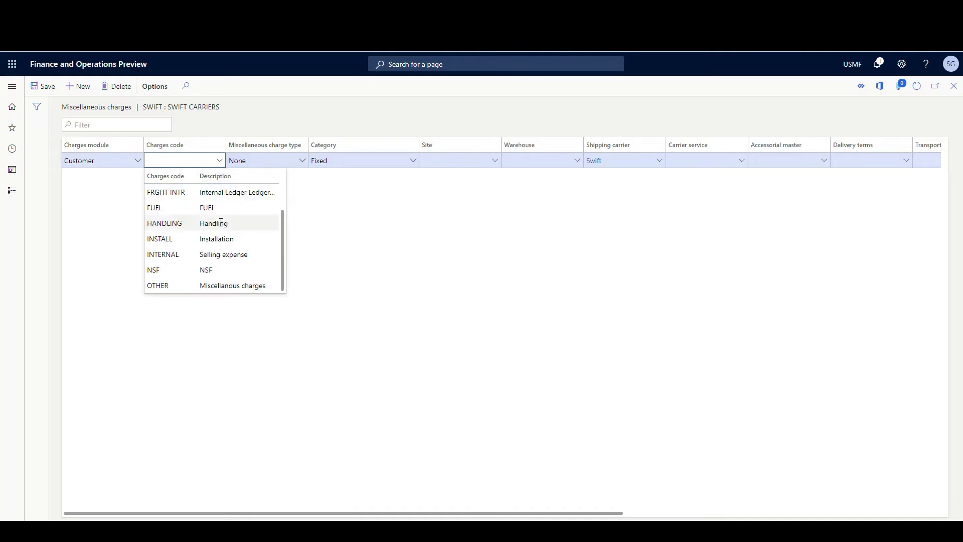
click(225, 287)
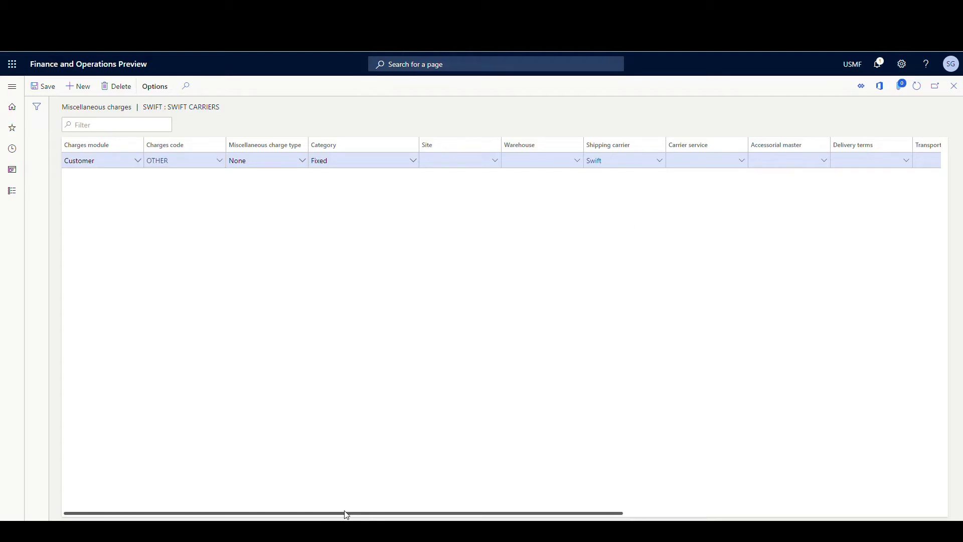
Step: Set the new miscellaneous charge's accessorial master to Other and save the record
drag(346, 513, 597, 490)
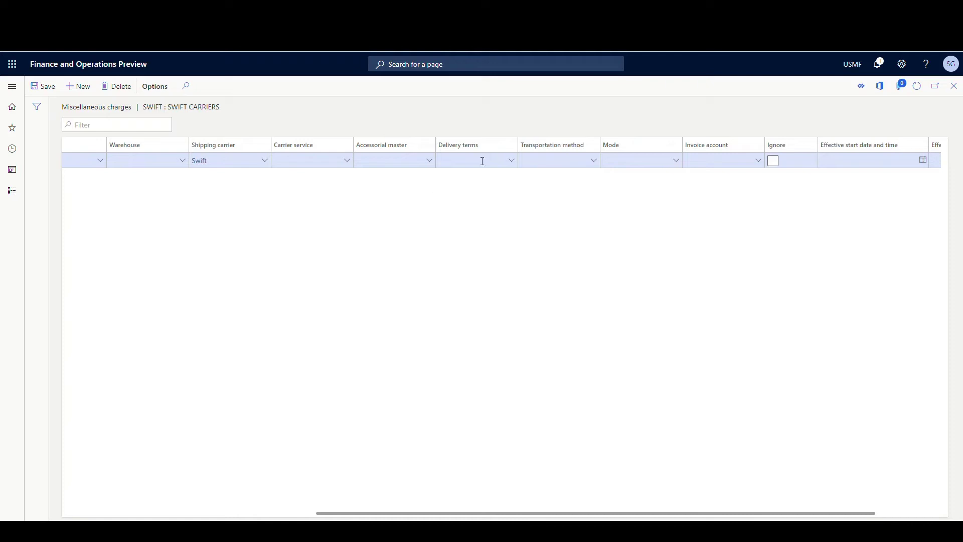
click(430, 161)
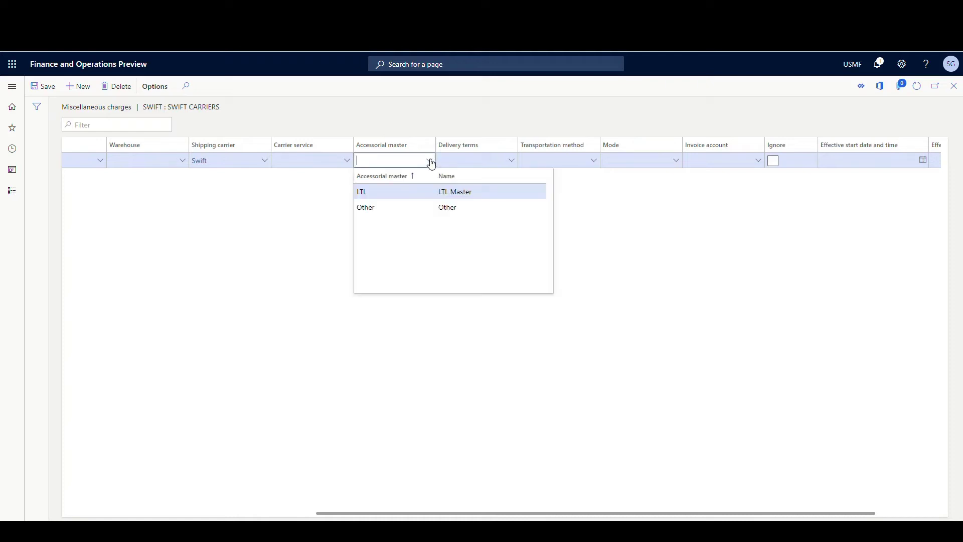
click(378, 209)
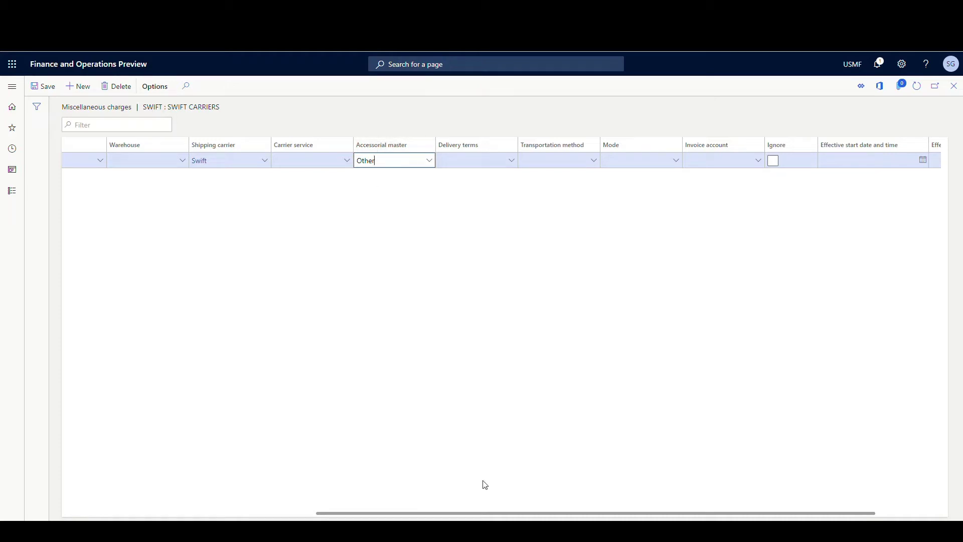
drag(465, 513, 211, 423)
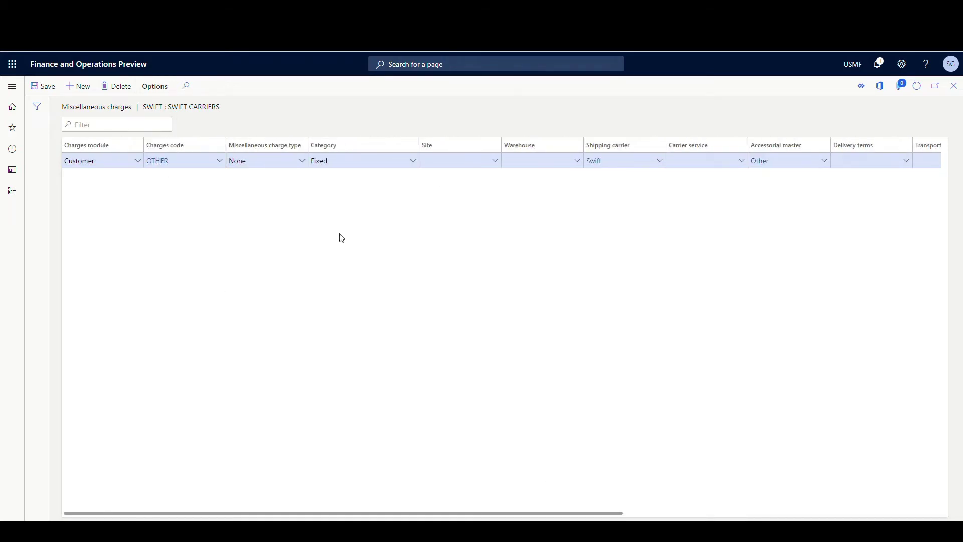
click(44, 87)
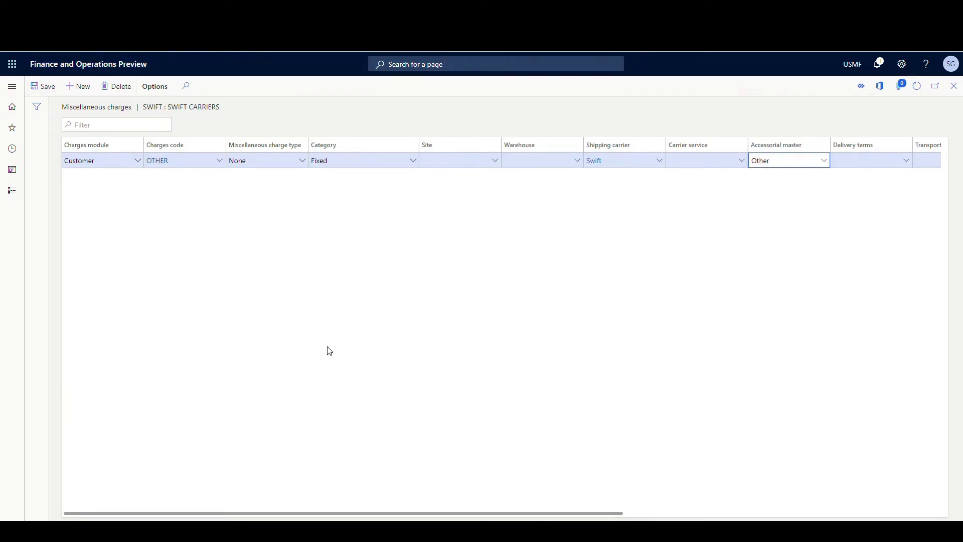
drag(494, 515, 454, 482)
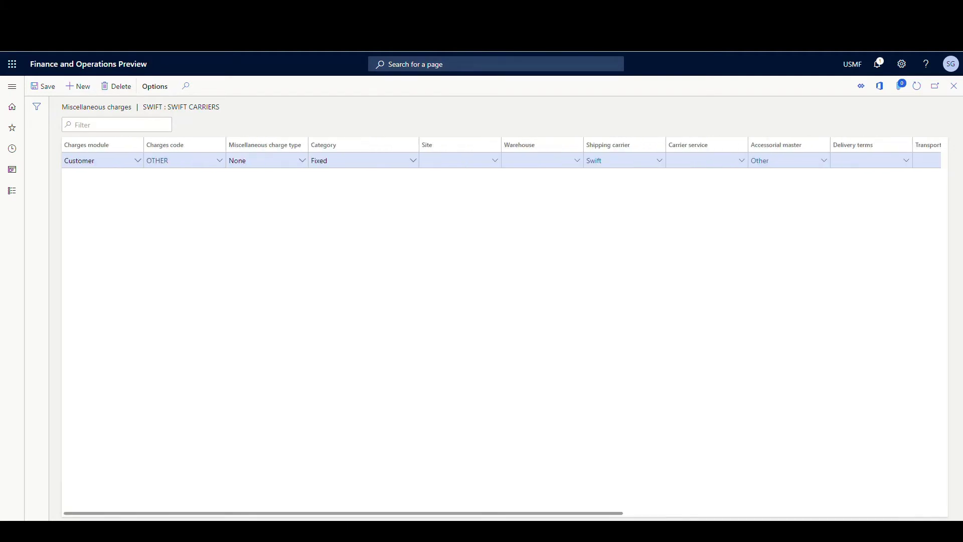
Step: In the Rate route workbench, rate shop a route from ZIP/postal code 98401 to ZIP/postal code 31001
click(12, 87)
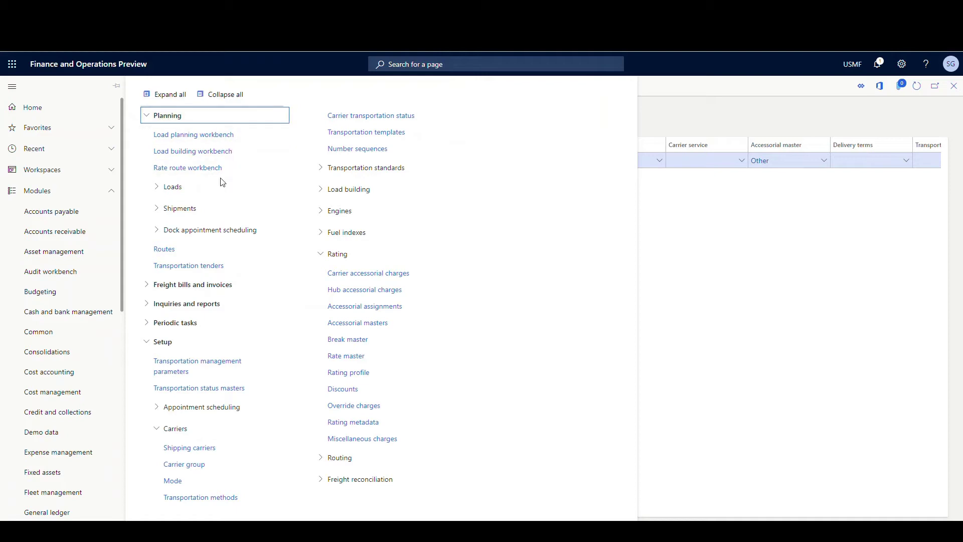
click(211, 168)
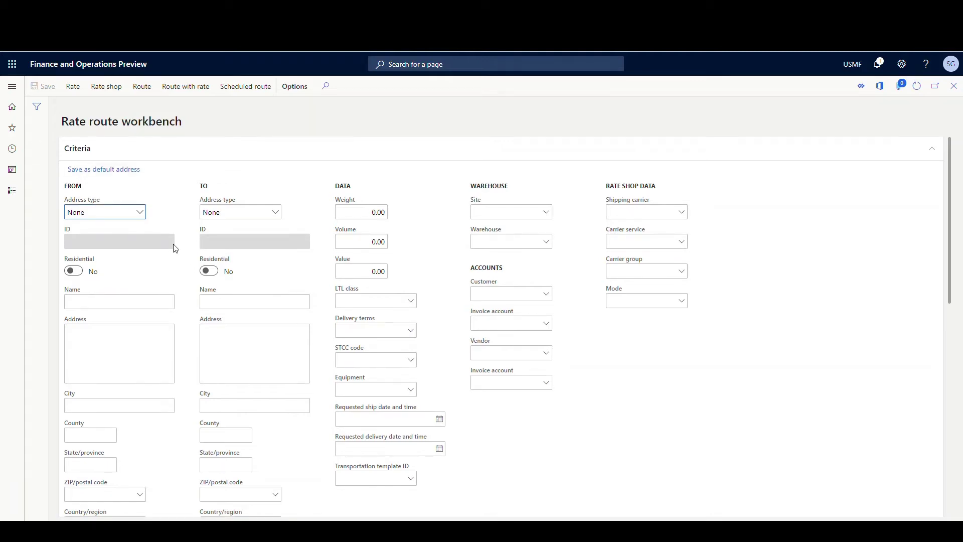
scroll(174, 247, down, 4)
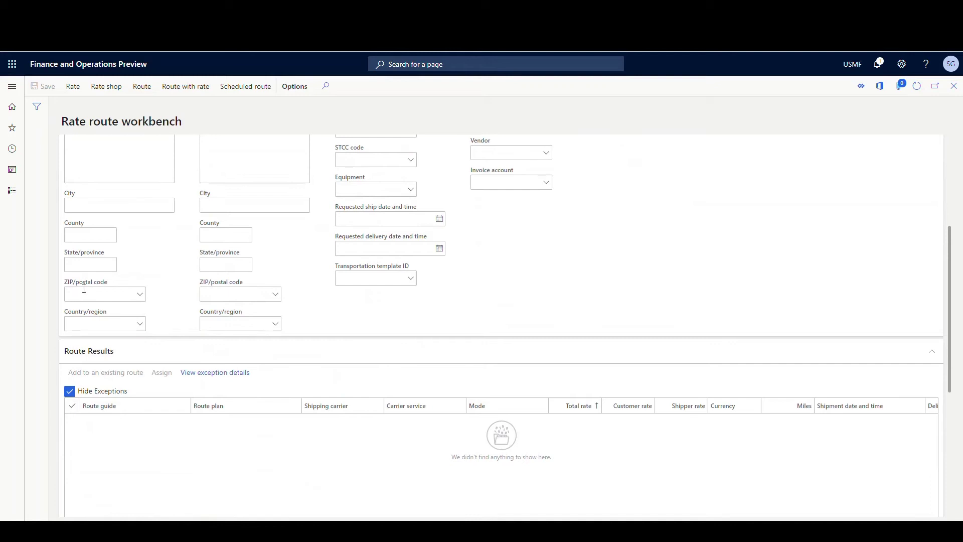
click(83, 294)
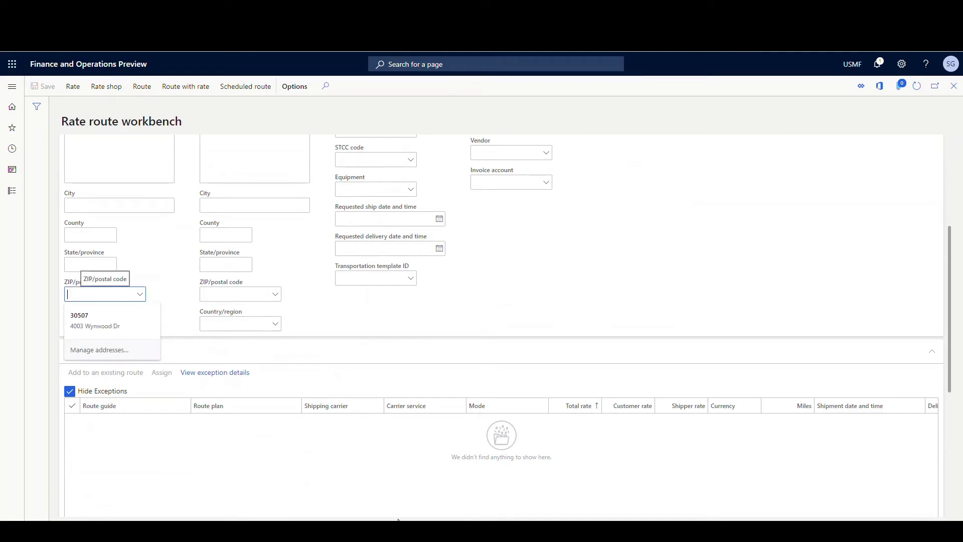
text(98401)
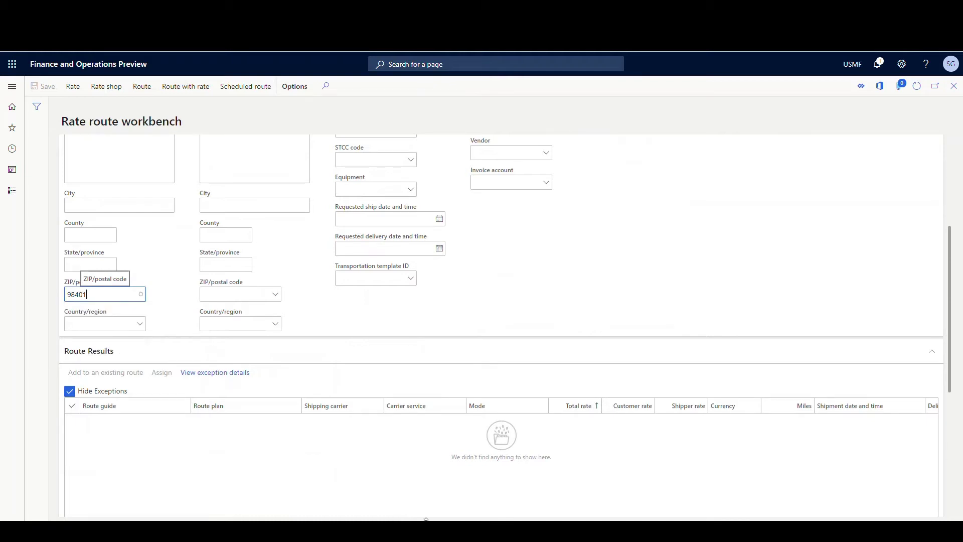
click(222, 300)
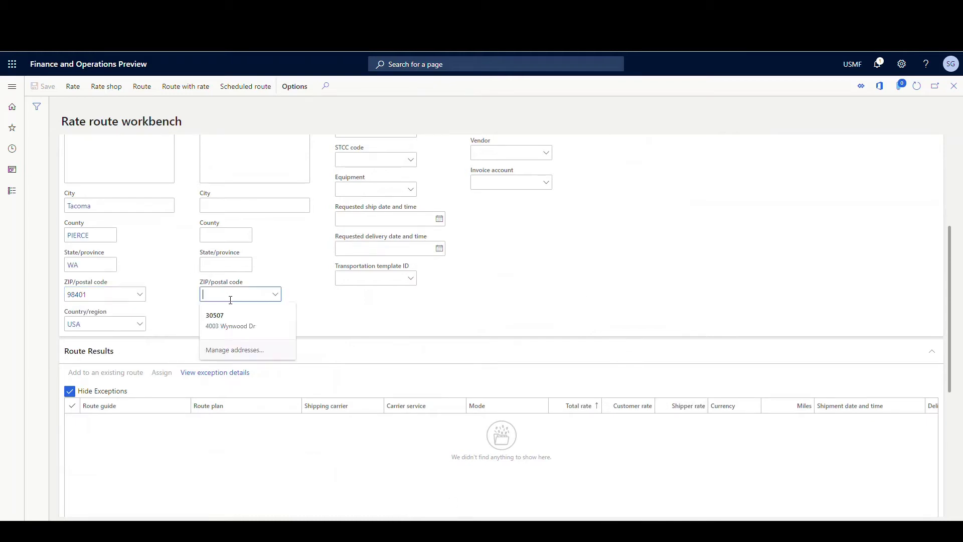
click(255, 315)
text(31001)
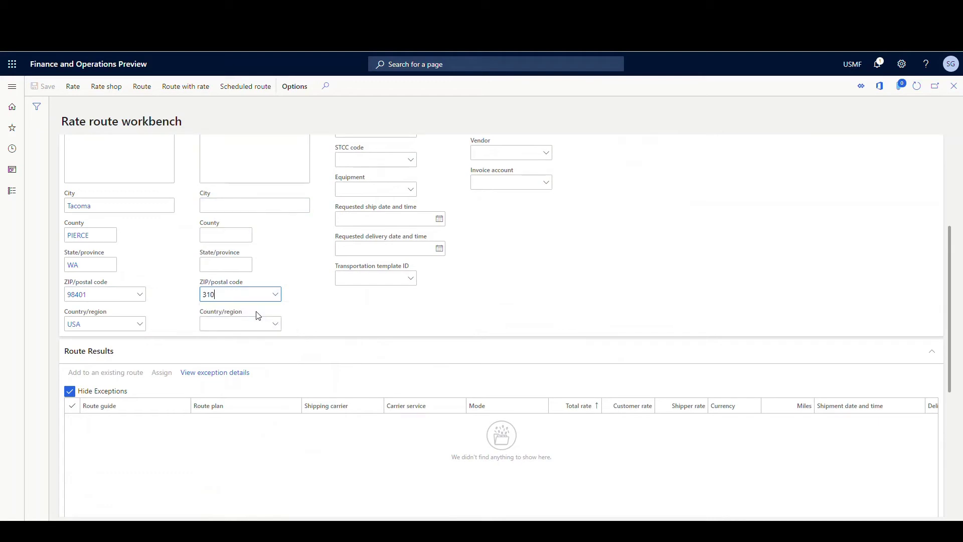
key(Tab)
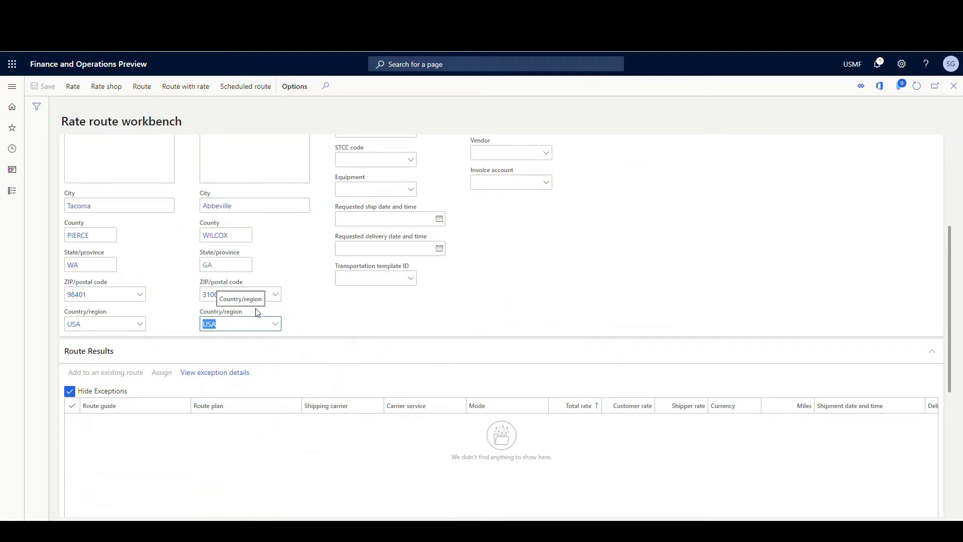
click(106, 86)
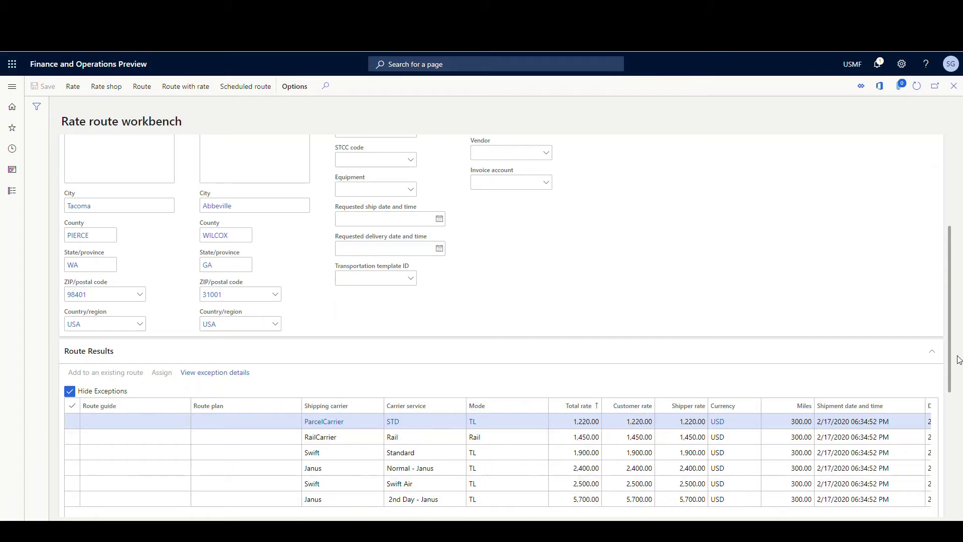
Step: Compare the total rates of the Swift Standard and Swift Air services in the route results
scroll(955, 359, down, 3)
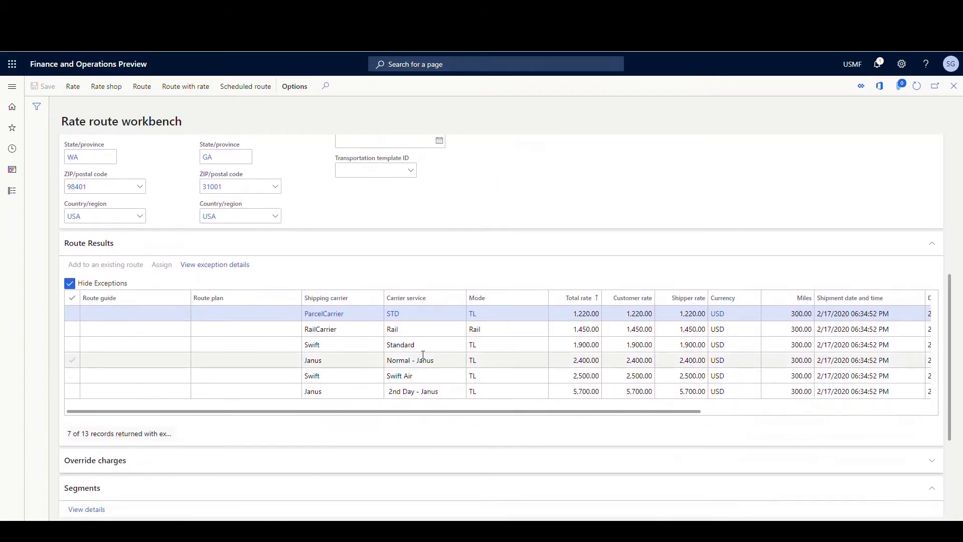
click(344, 344)
click(354, 371)
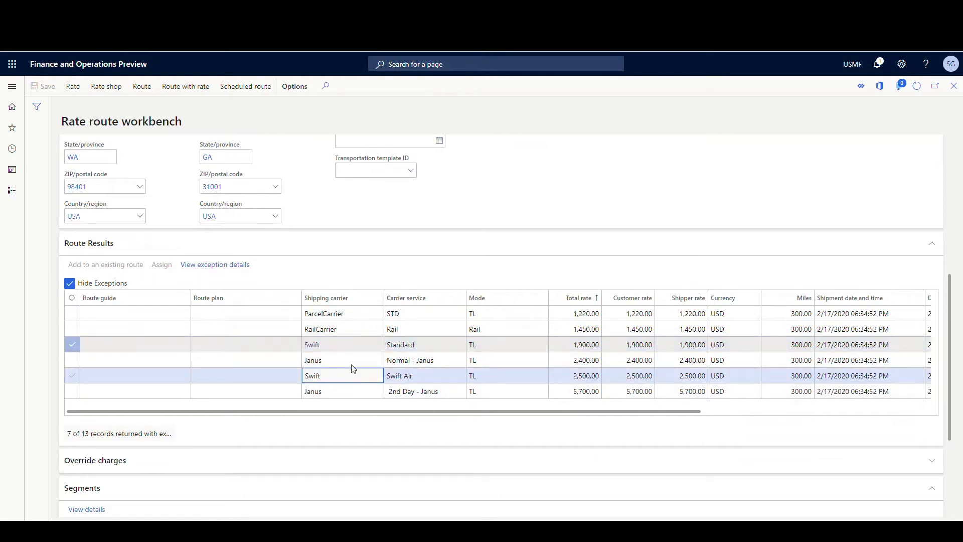
click(354, 344)
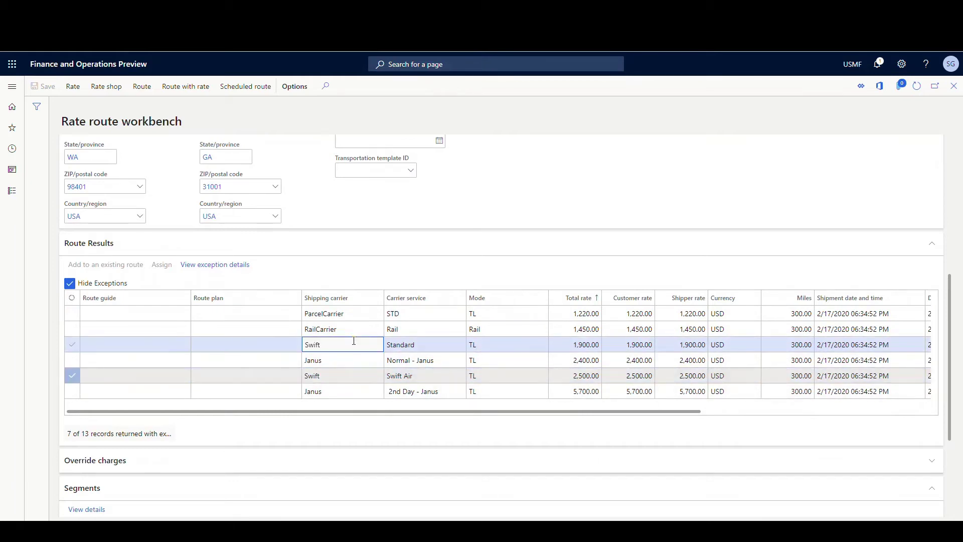
click(366, 372)
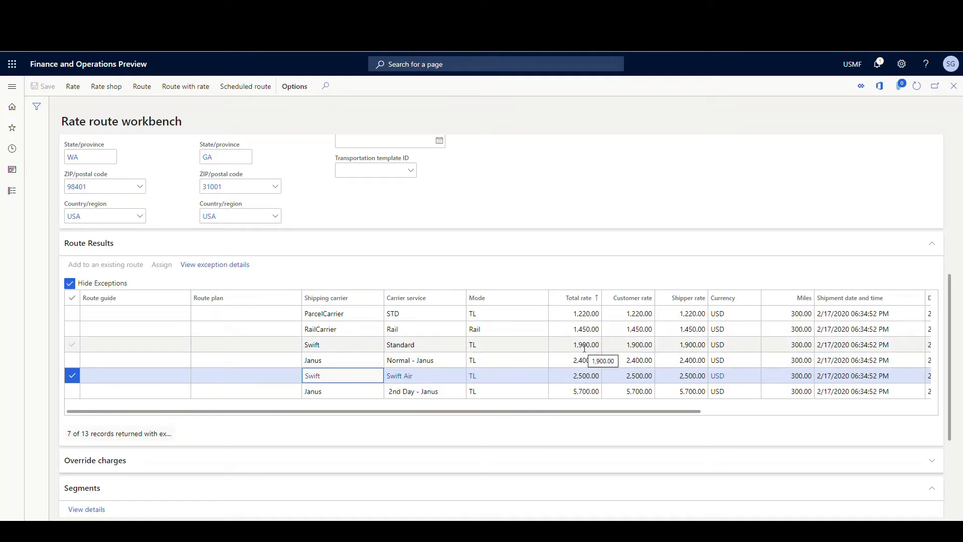
click(530, 343)
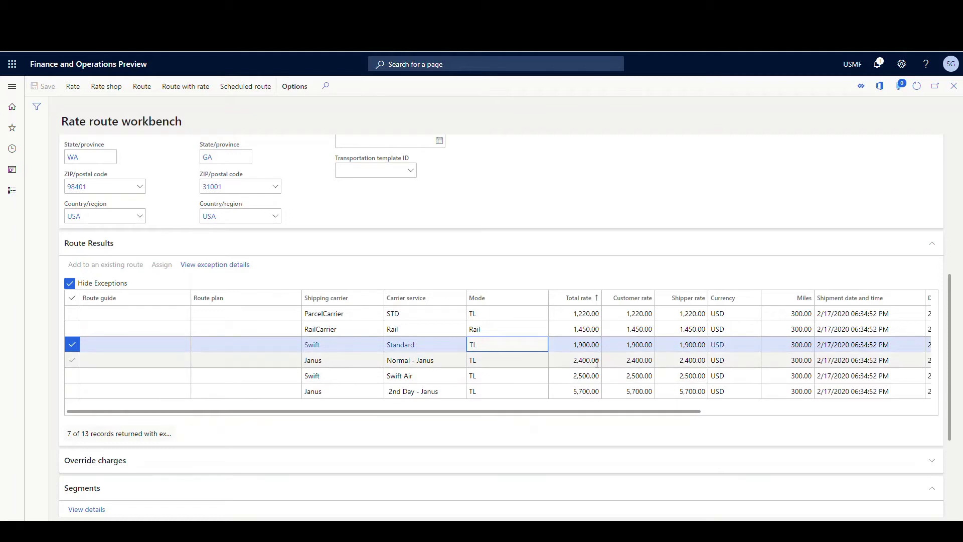
Step: Examine the rate breakdown of the Swift Standard route's segment, then close the details
drag(955, 302, 955, 368)
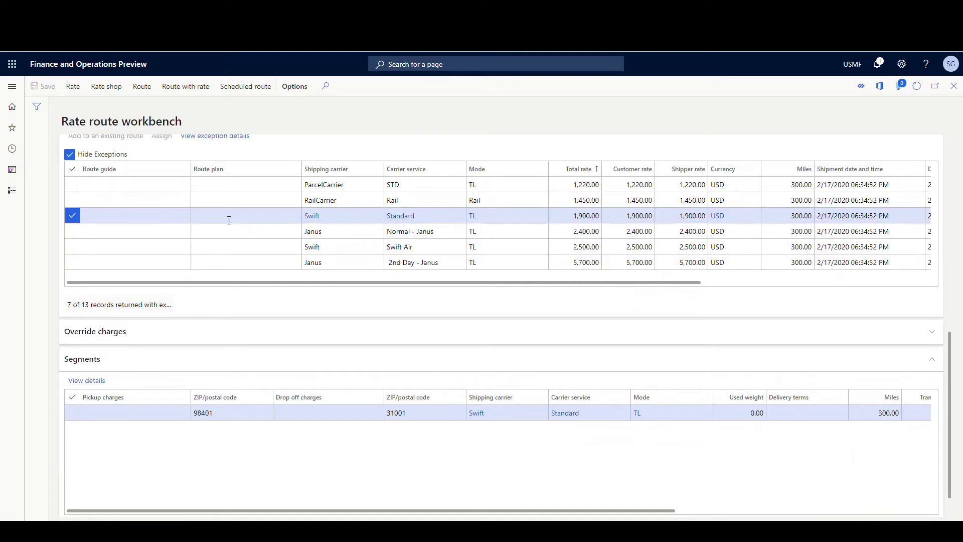
click(76, 380)
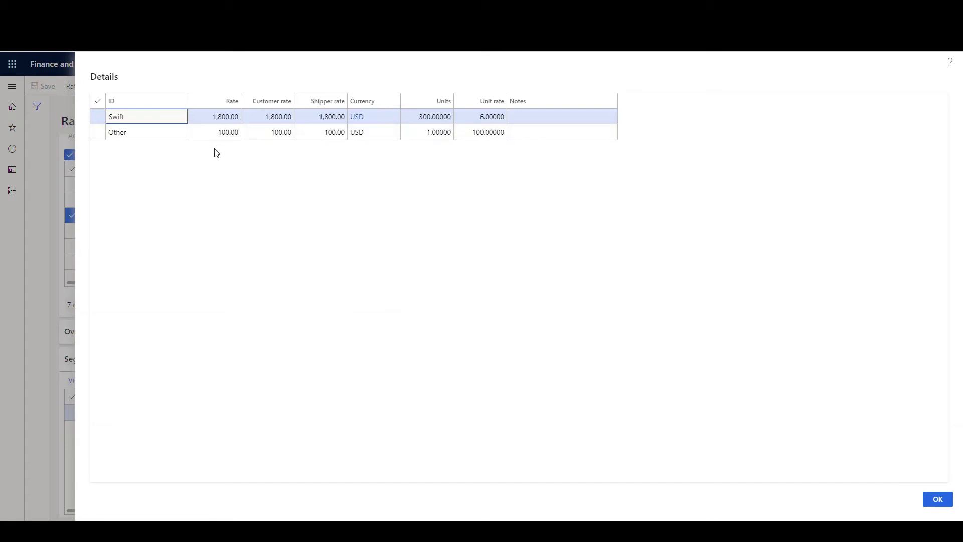
click(937, 499)
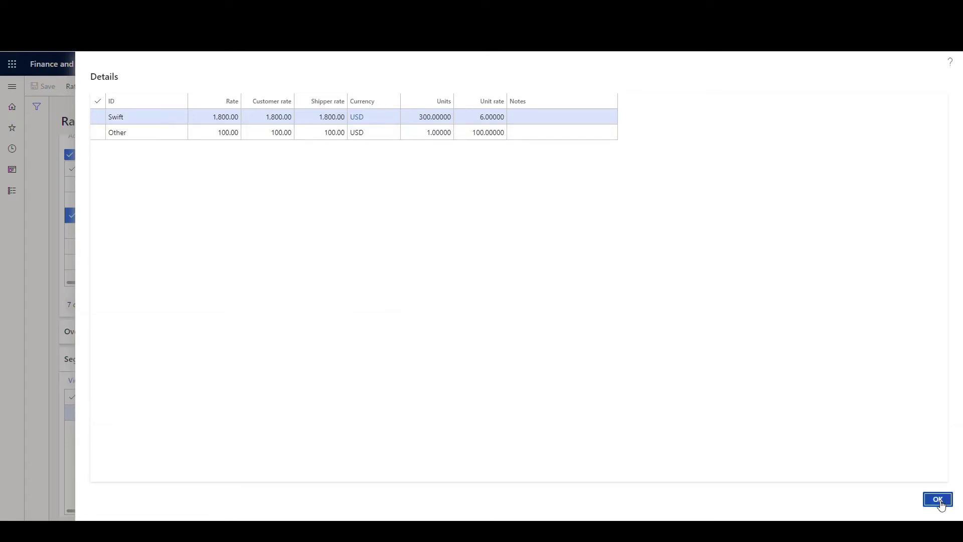
Step: Return to the shipping carriers and open the Swift carrier's record
click(10, 89)
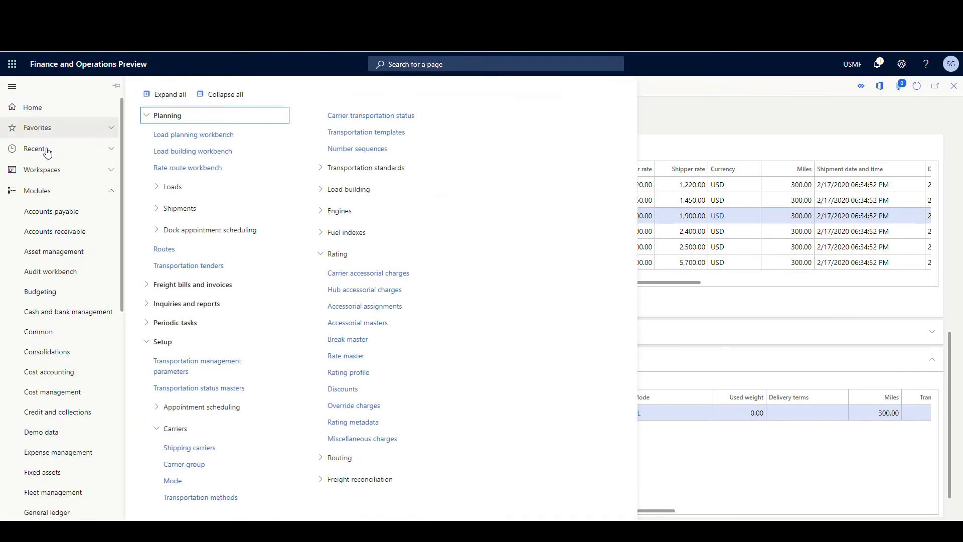
click(189, 447)
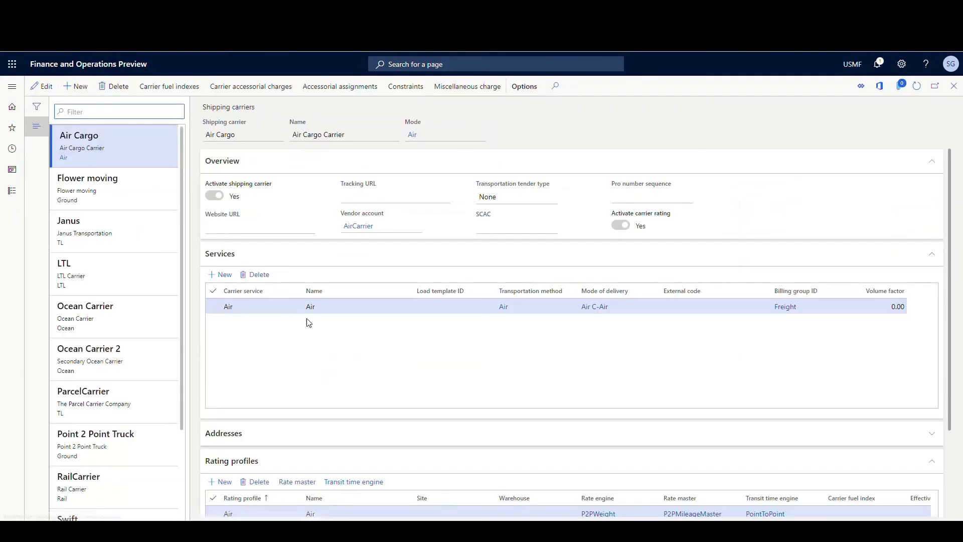
click(332, 89)
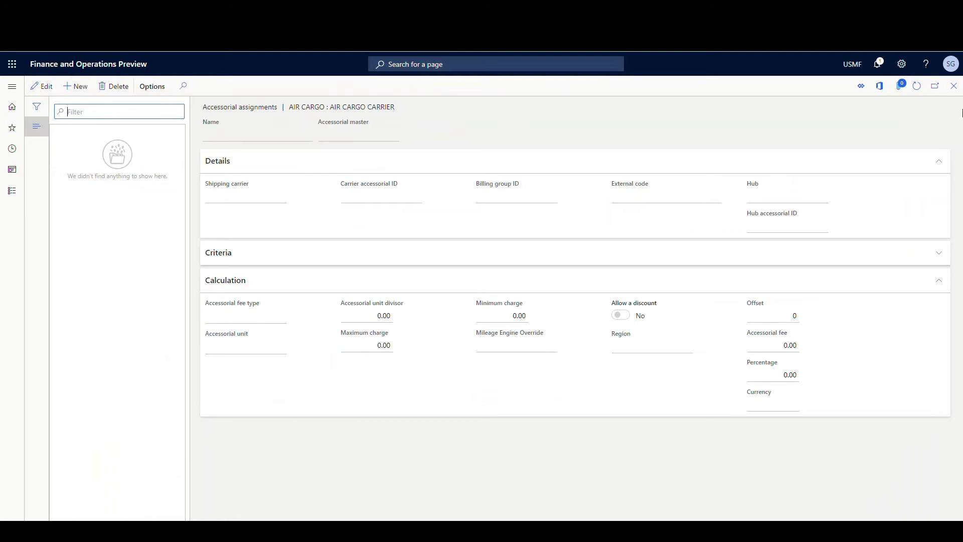
click(953, 86)
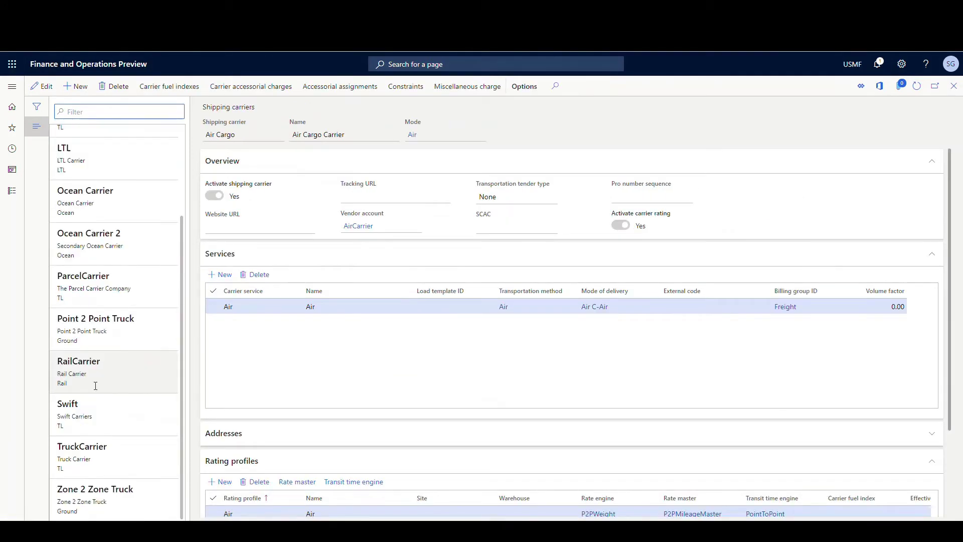
click(92, 412)
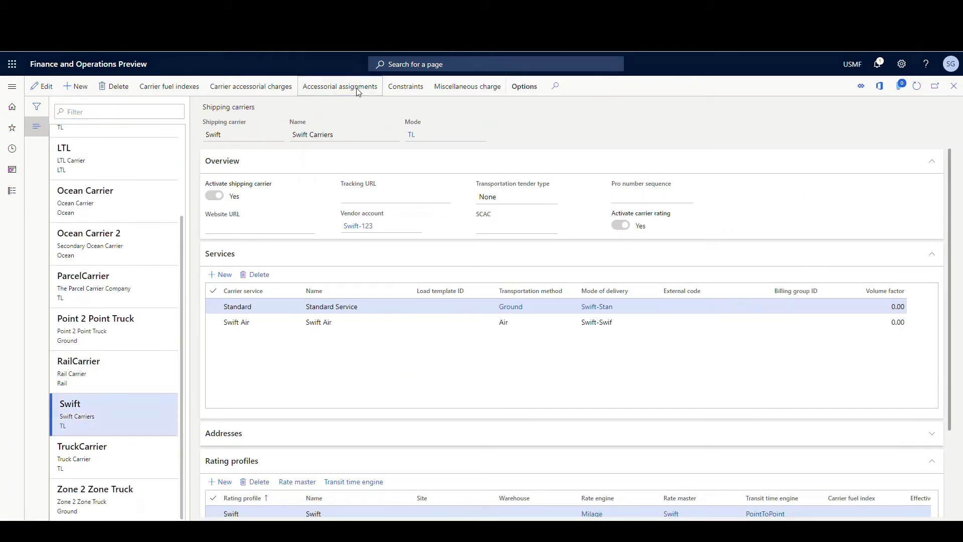
Step: In Swift's accessorial assignments, set the Other Charge's accessorial fee type to Percentage and its accessorial unit to Mileage
click(358, 92)
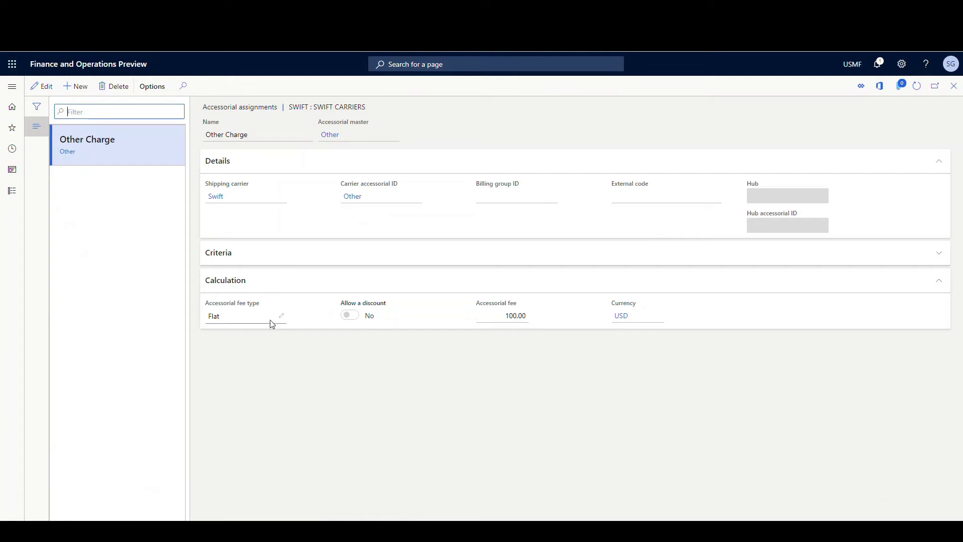
click(42, 87)
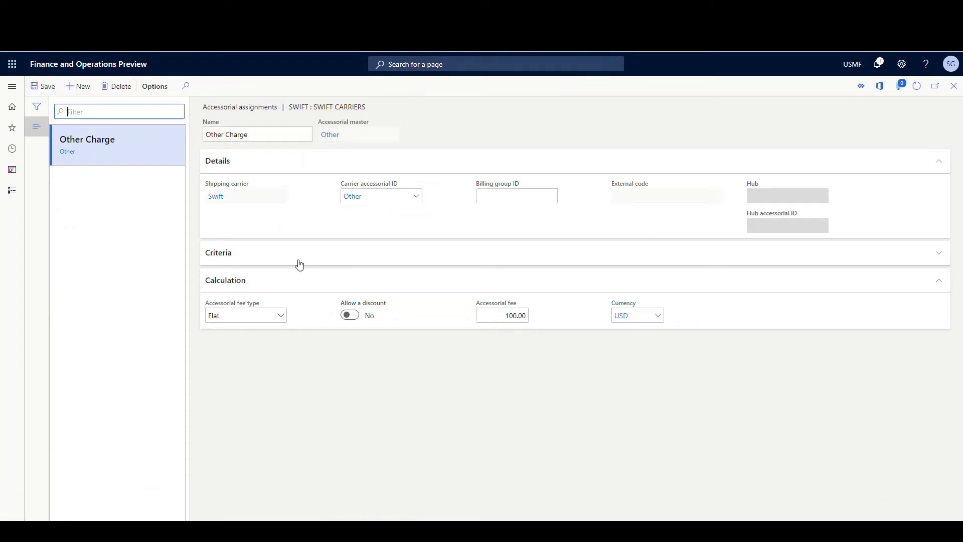
click(281, 316)
click(269, 362)
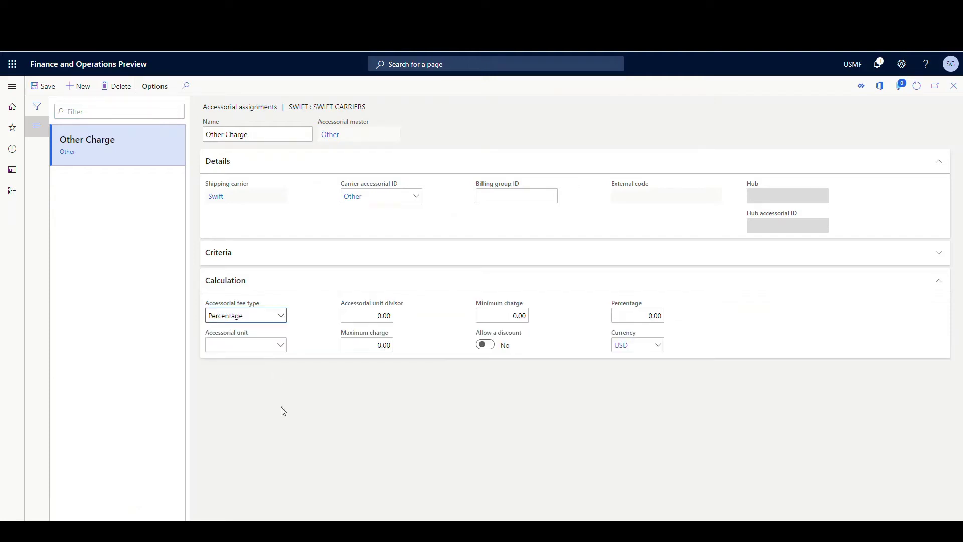
click(279, 350)
click(280, 350)
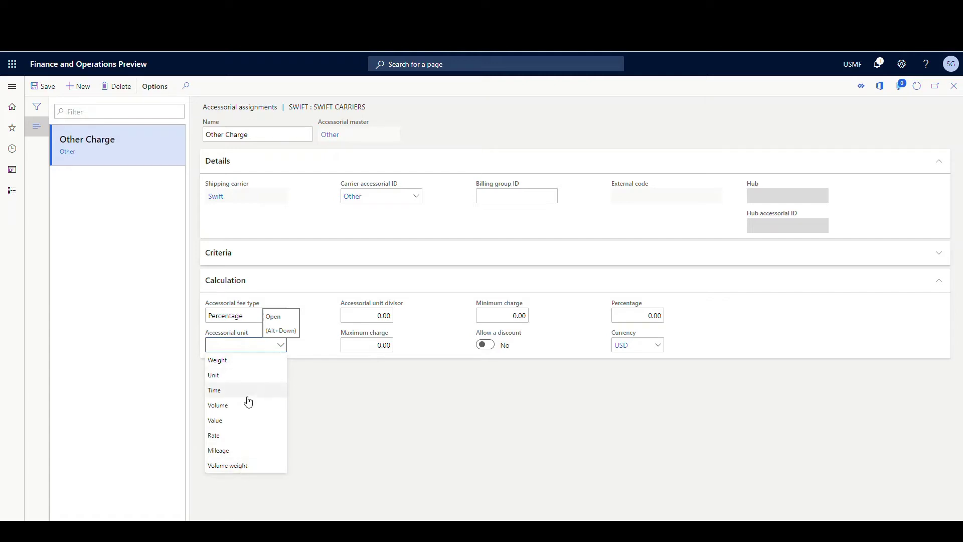
click(243, 450)
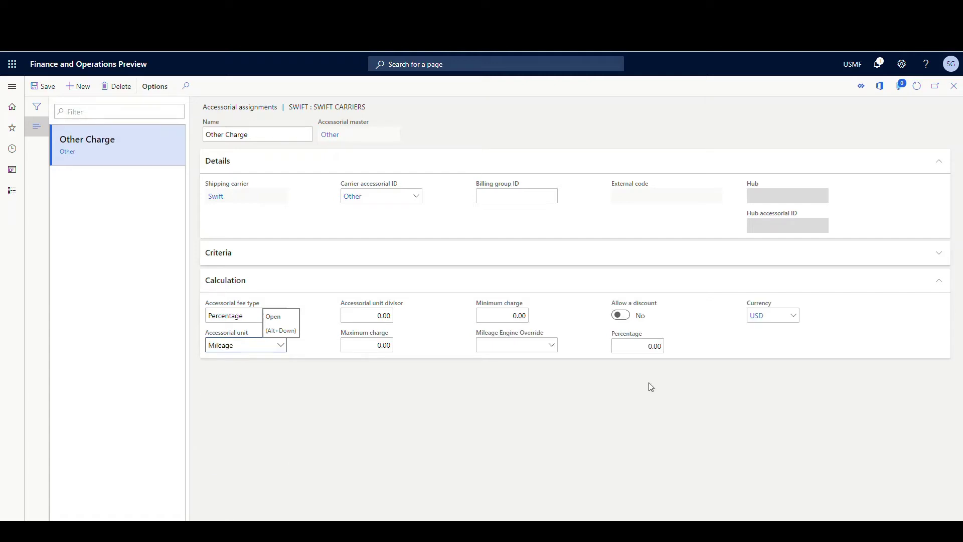
Step: Set the Other Charge's percentage to 10 and save the accessorial assignment
click(625, 347)
drag(625, 350, 667, 359)
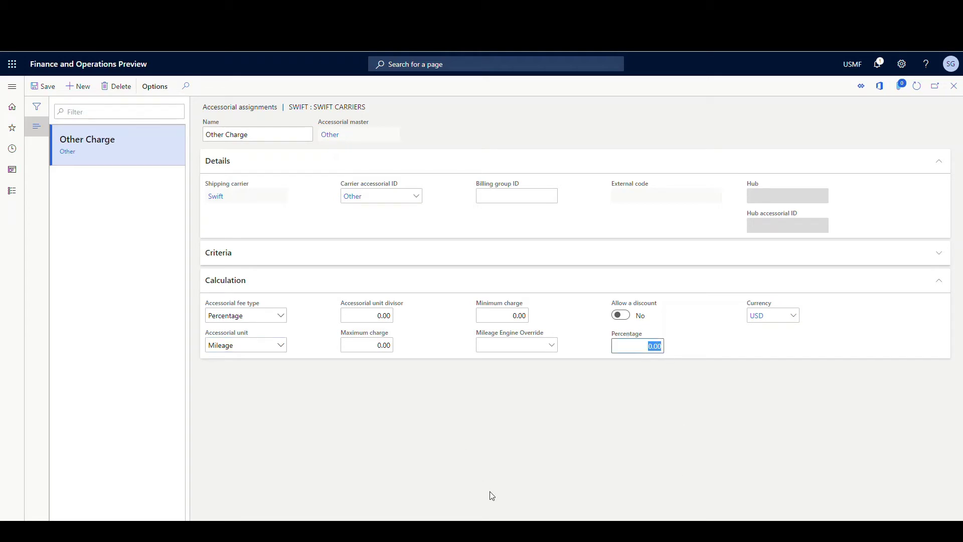
text(10)
key(Tab)
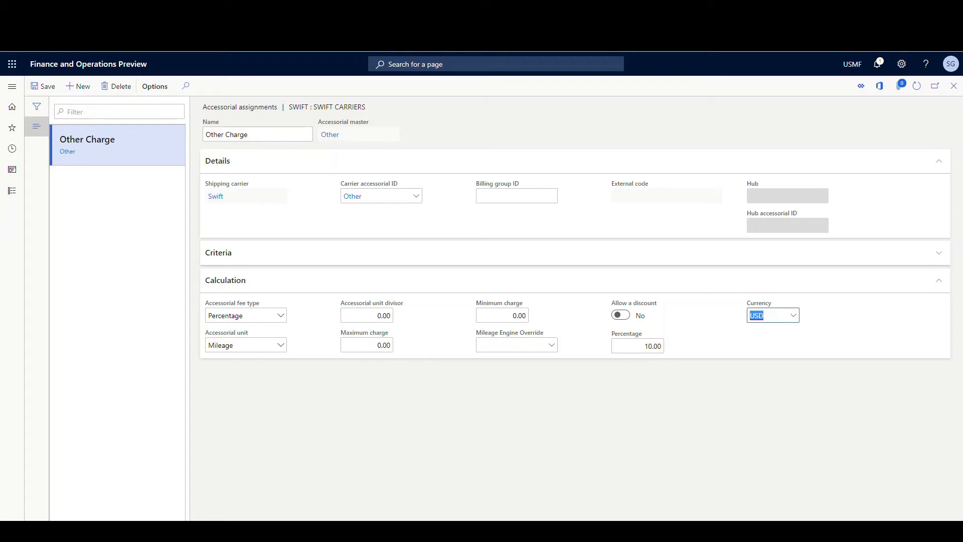
click(44, 86)
Step: In the Rate route workbench, rate shop a route from ZIP/postal code 98401 to ZIP/postal code 31001
click(12, 86)
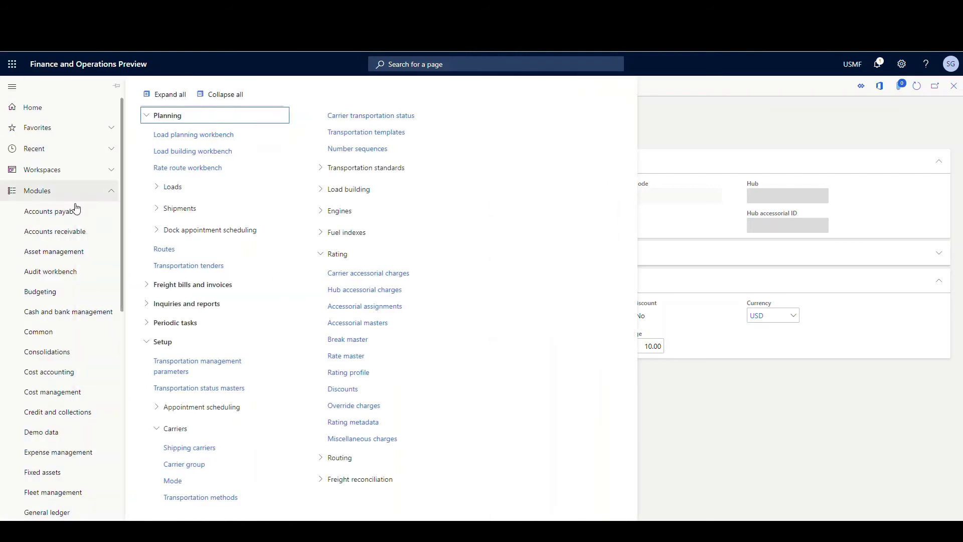
click(205, 167)
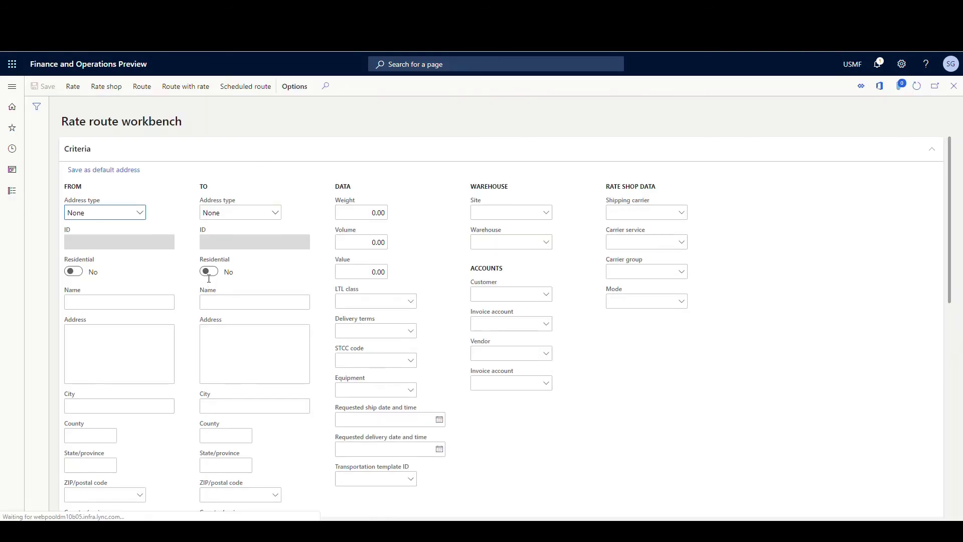
scroll(153, 297, down, 5)
click(99, 293)
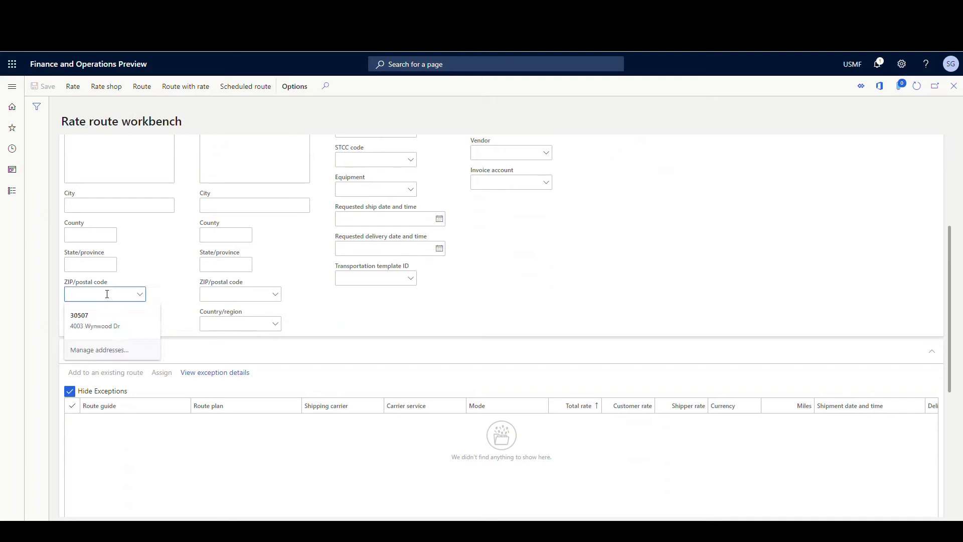
text(98401)
key(Tab)
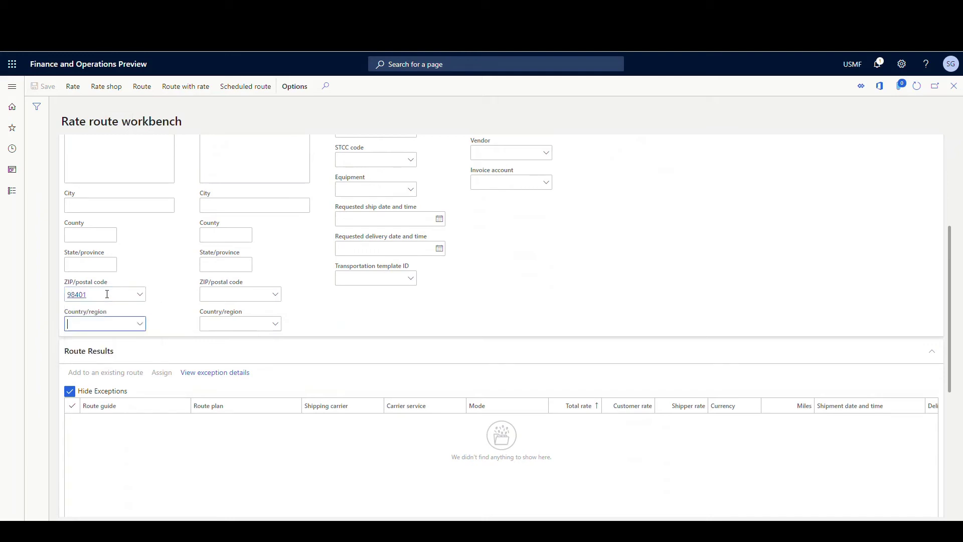
click(207, 296)
click(243, 318)
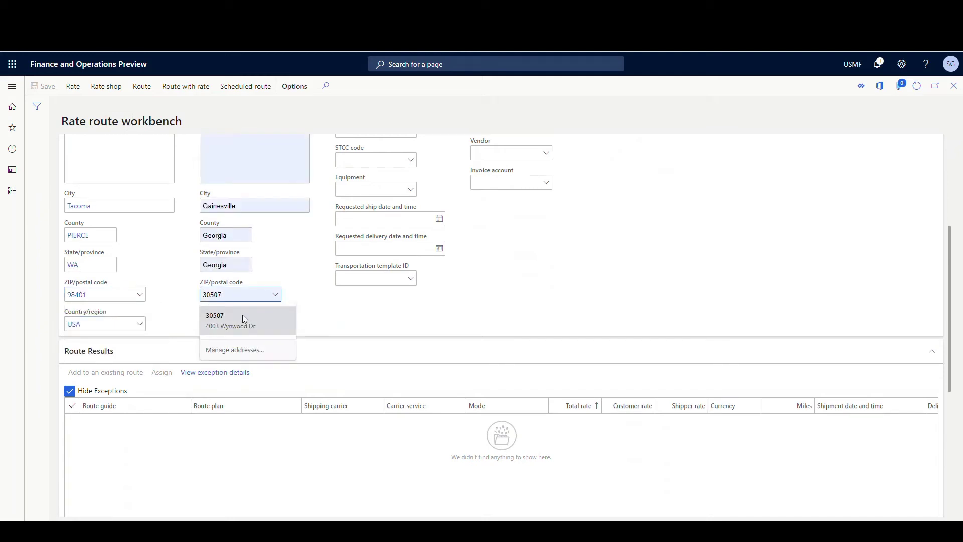
text(3100)
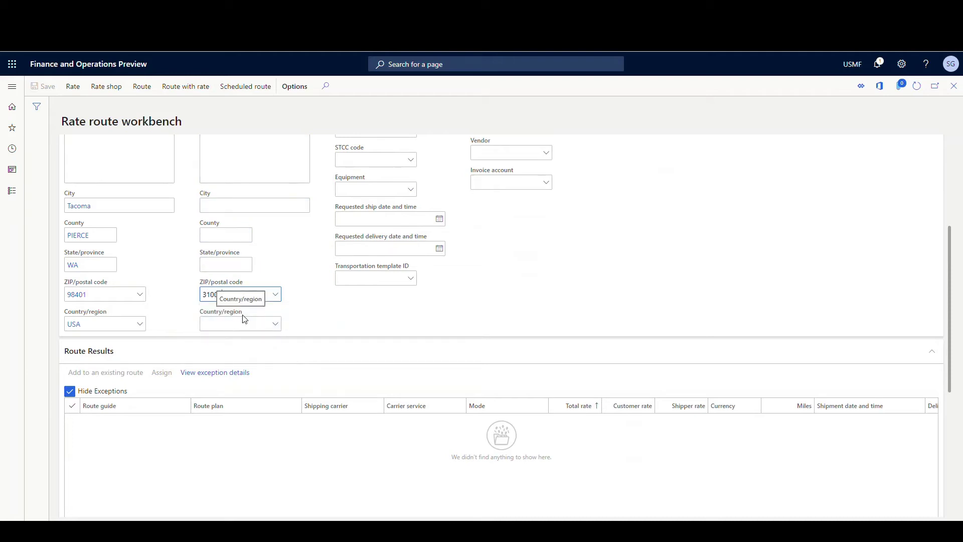
key(Tab)
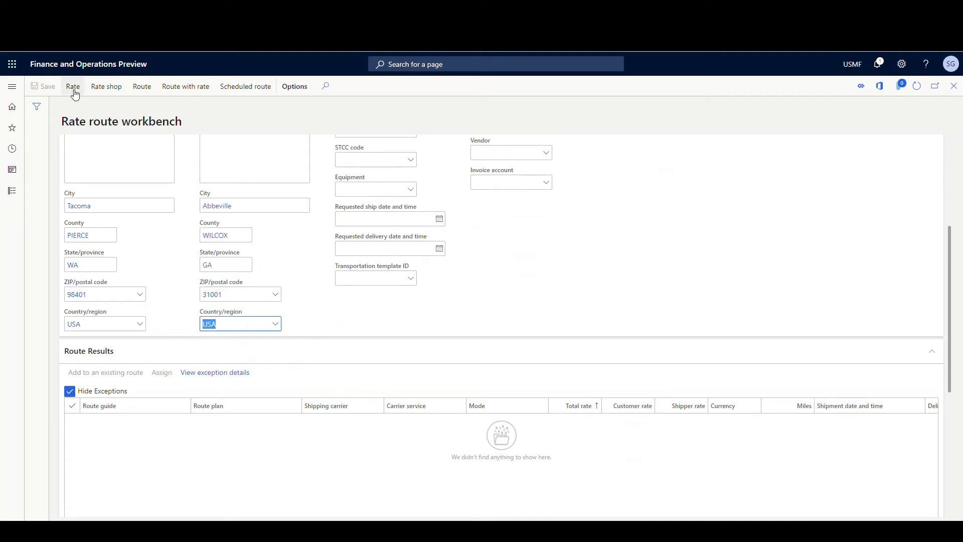
click(94, 92)
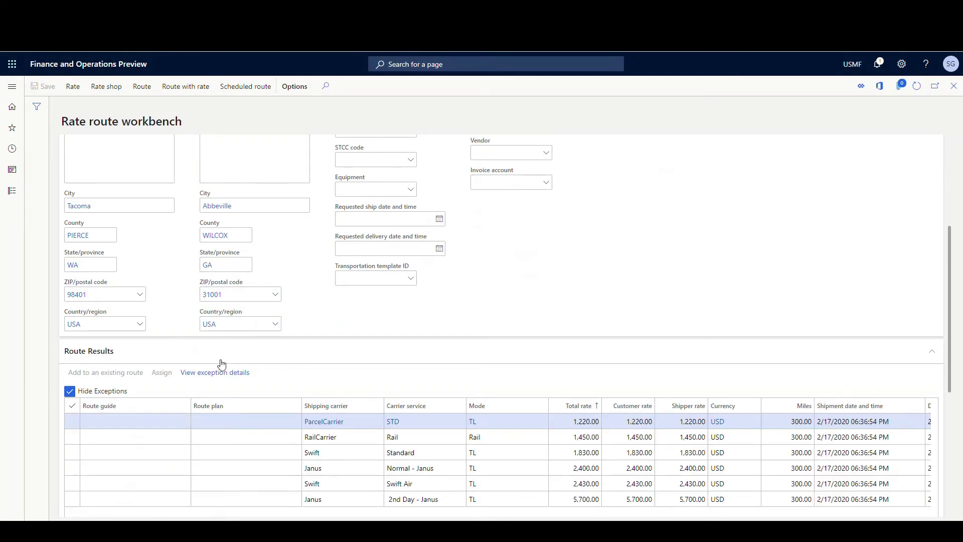
Step: Select the Swift Standard route result and examine its segment's rate breakdown, then close the details
scroll(222, 364, down, 2)
click(233, 352)
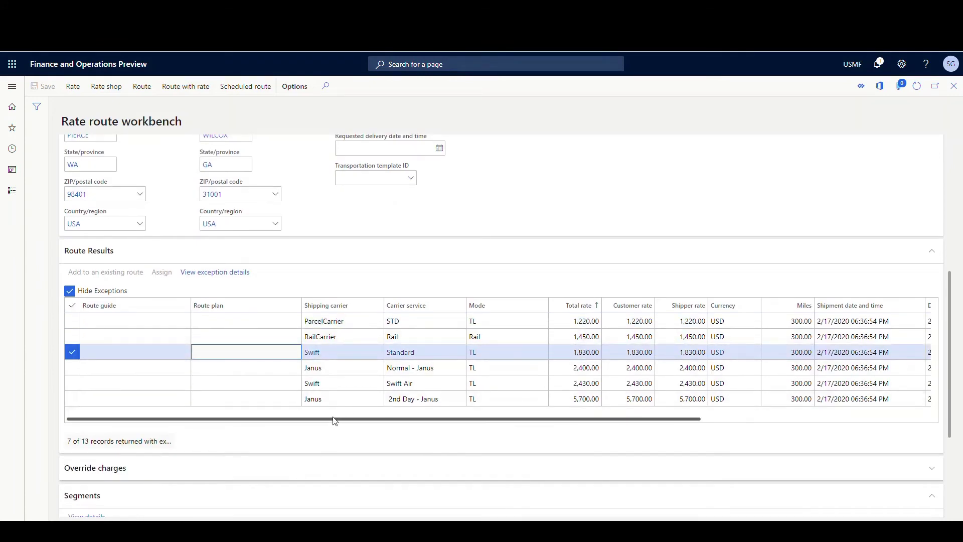
drag(334, 423, 308, 425)
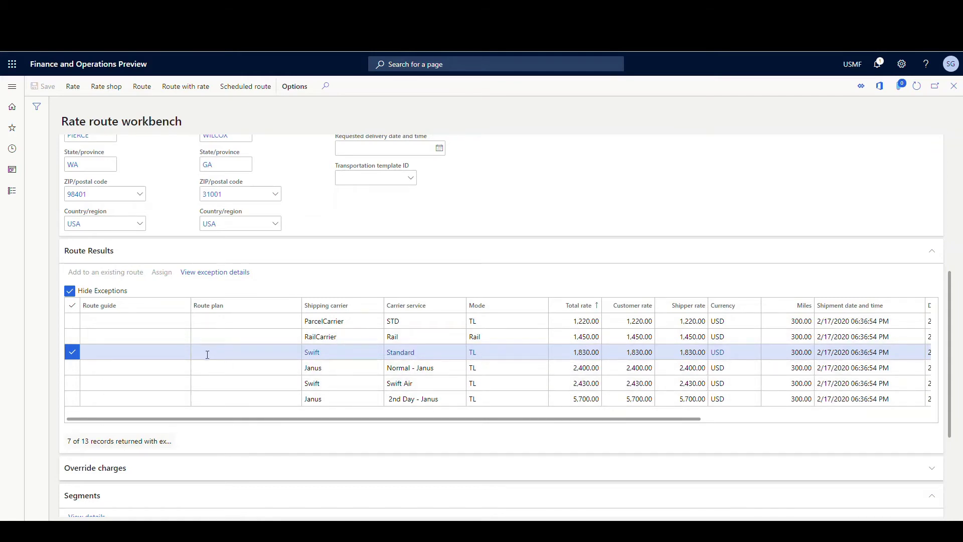
scroll(140, 450, down, 2)
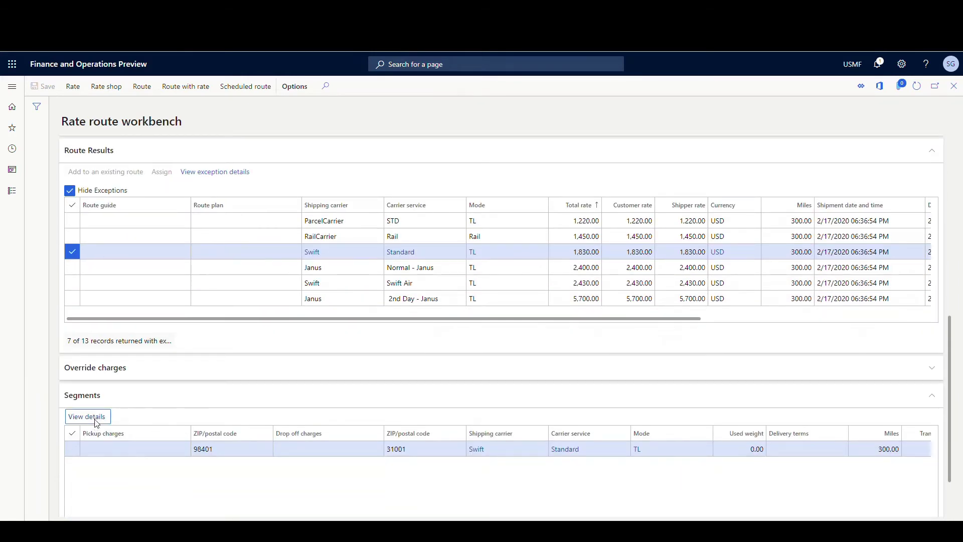
click(88, 416)
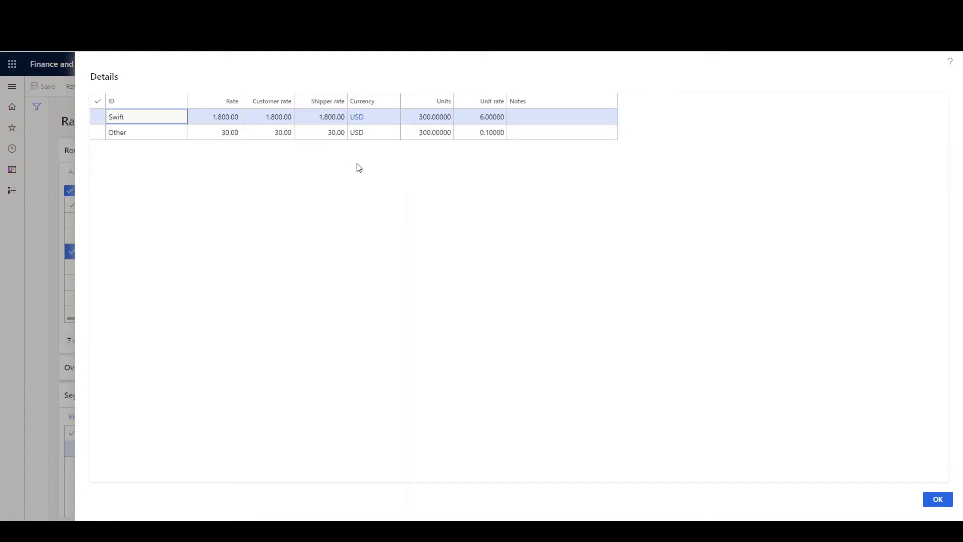
click(937, 497)
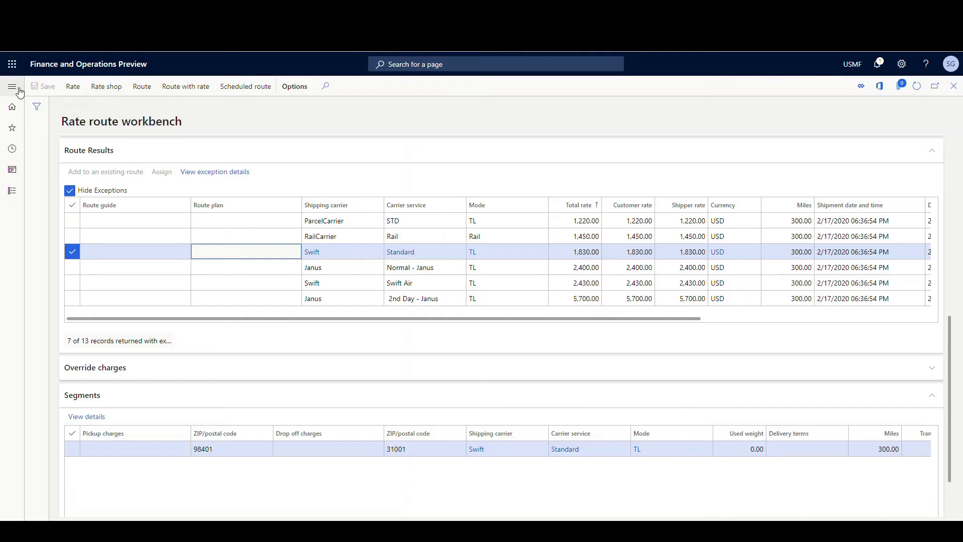
Step: Return to the shipping carriers and open the Swift carrier's accessorial assignments
click(17, 89)
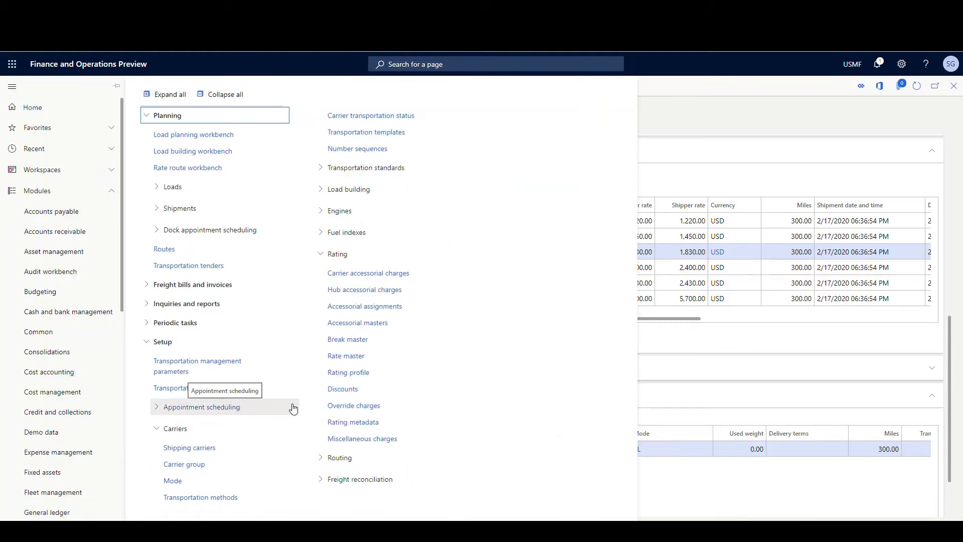
click(184, 446)
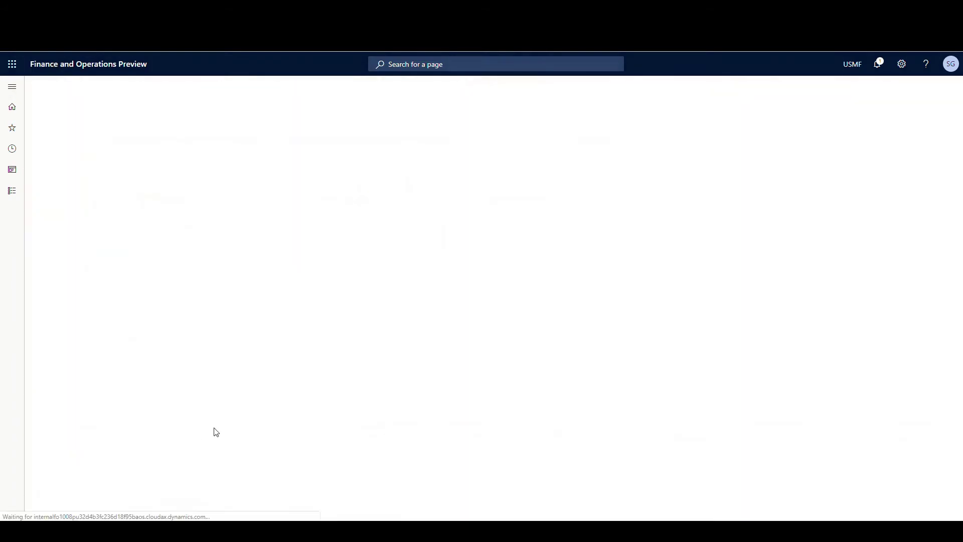
scroll(133, 326, down, 3)
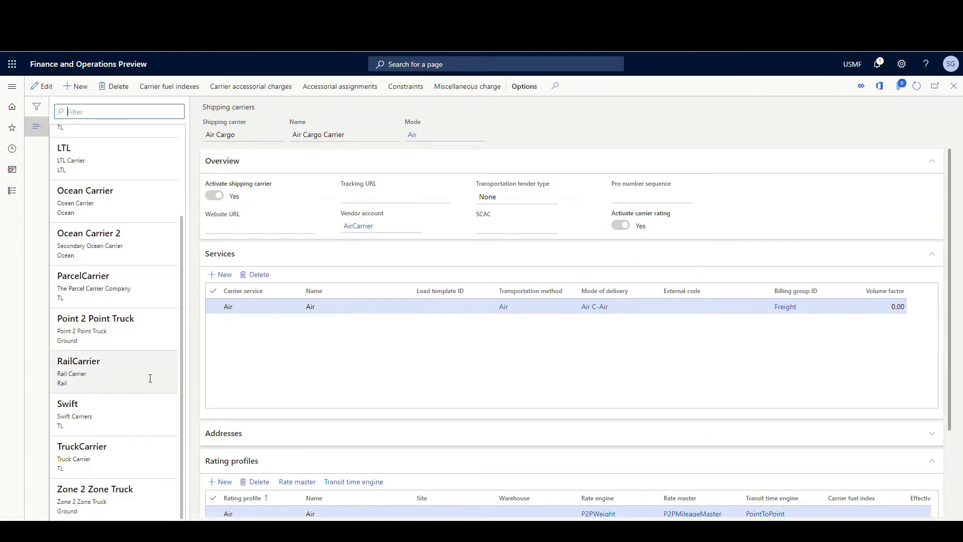
click(131, 410)
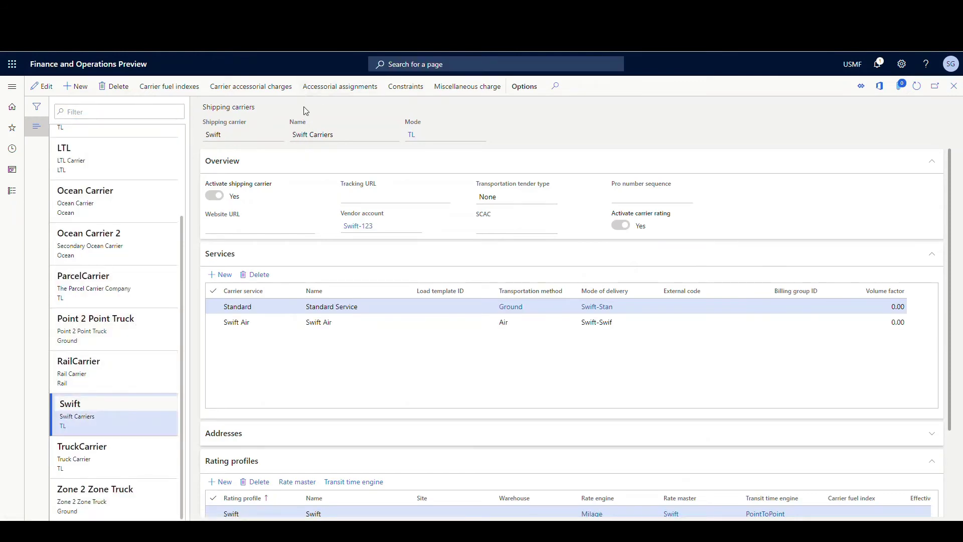
click(324, 88)
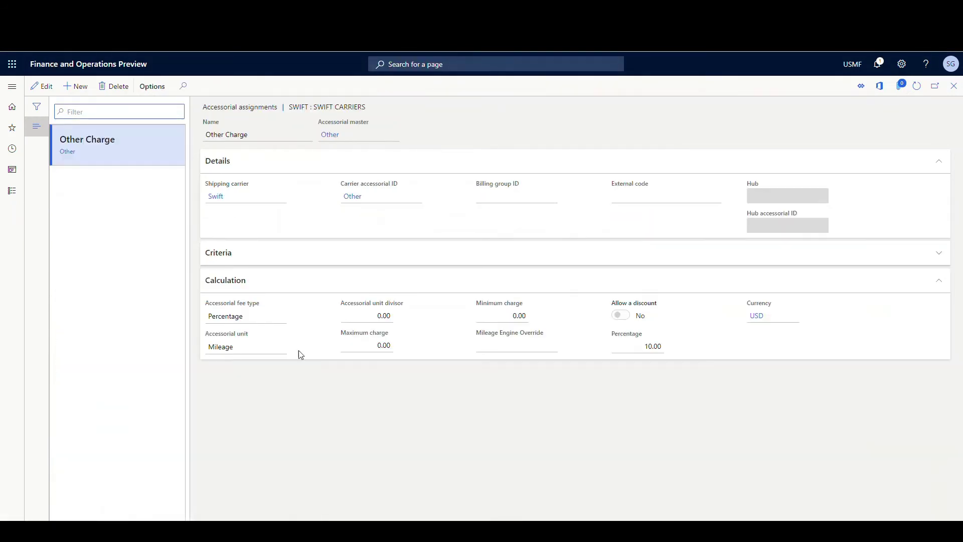
Step: Try the Per unit fee type on the Other Charge, then set the fee type back to Percentage and save
click(42, 86)
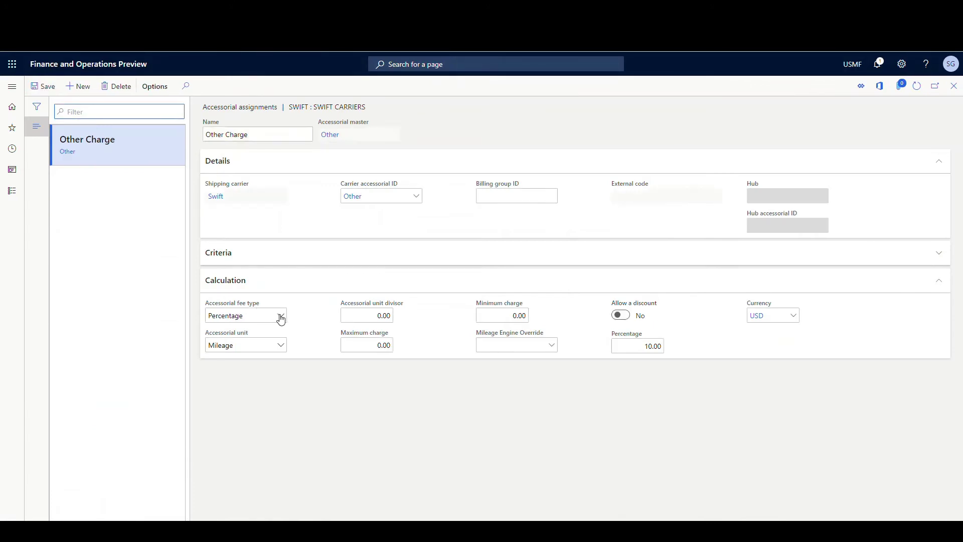
click(281, 316)
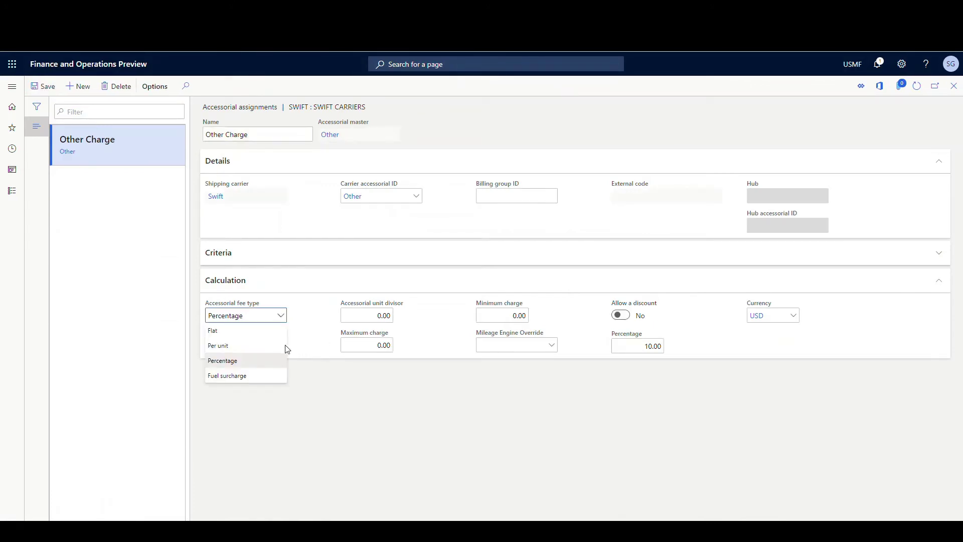
click(268, 350)
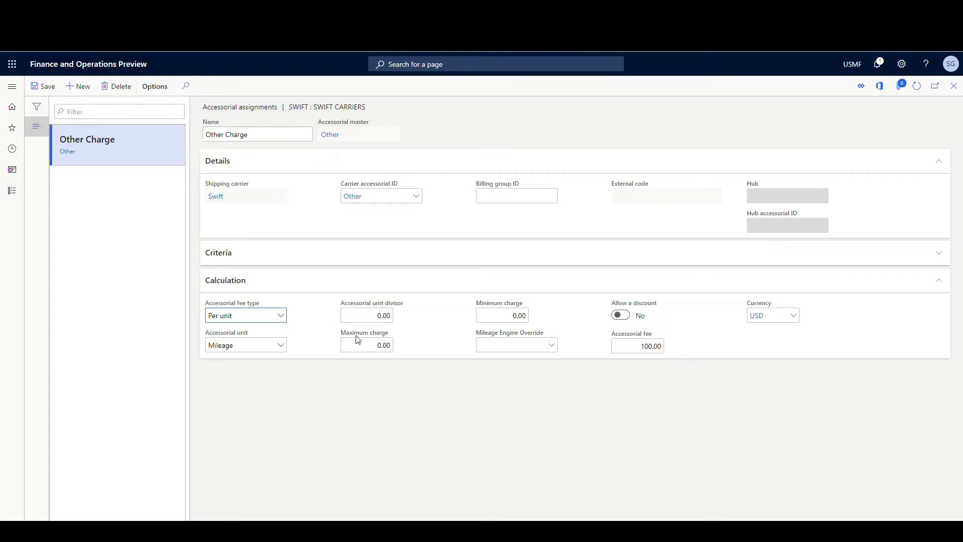
click(280, 316)
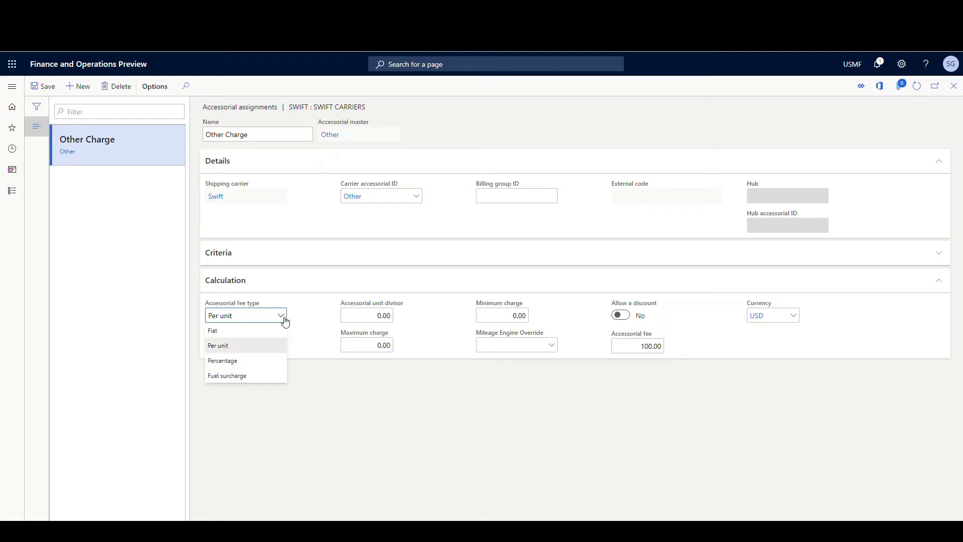
click(276, 361)
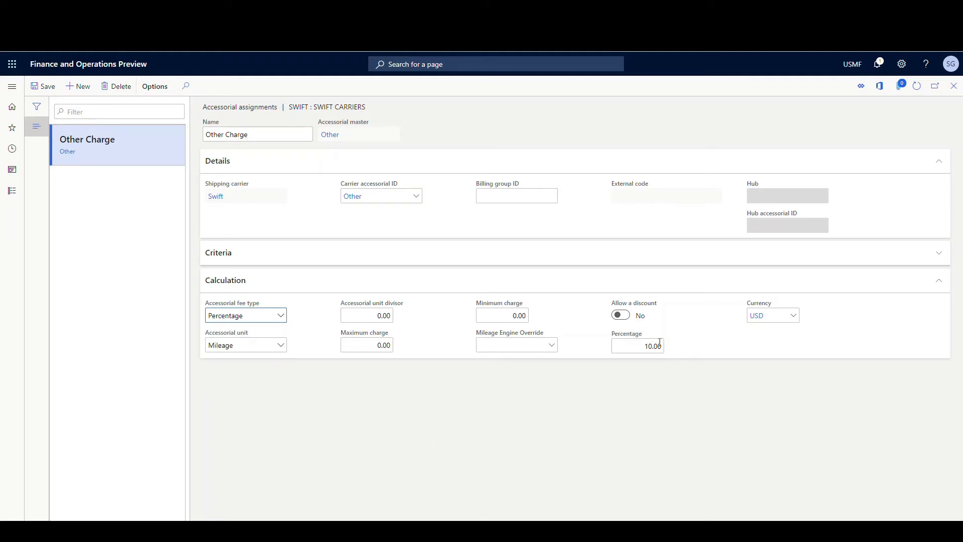
click(43, 86)
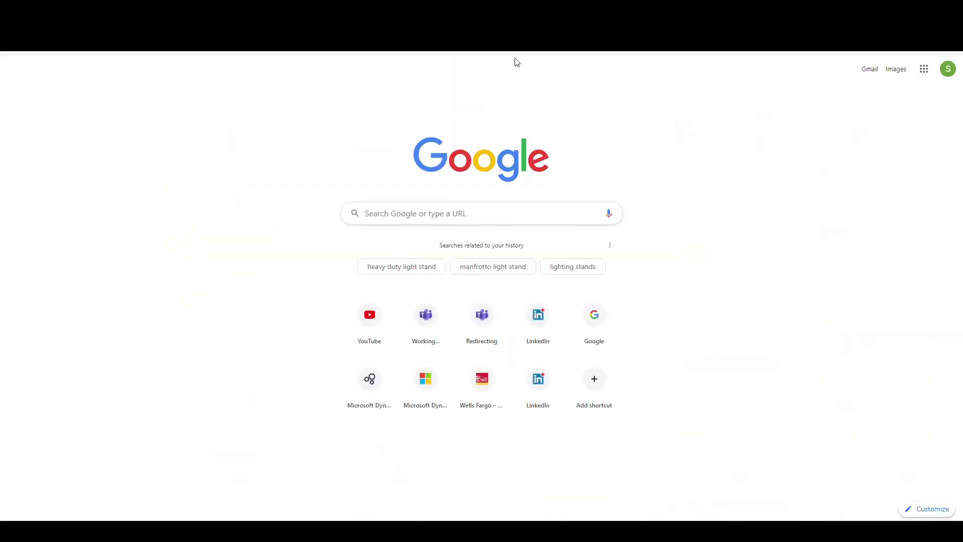
Step: Search Google for "doe fuel index" and examine the on-highway diesel fuel prices on EIA's Gasoline and Diesel Fuel Update page
click(410, 206)
text(doe)
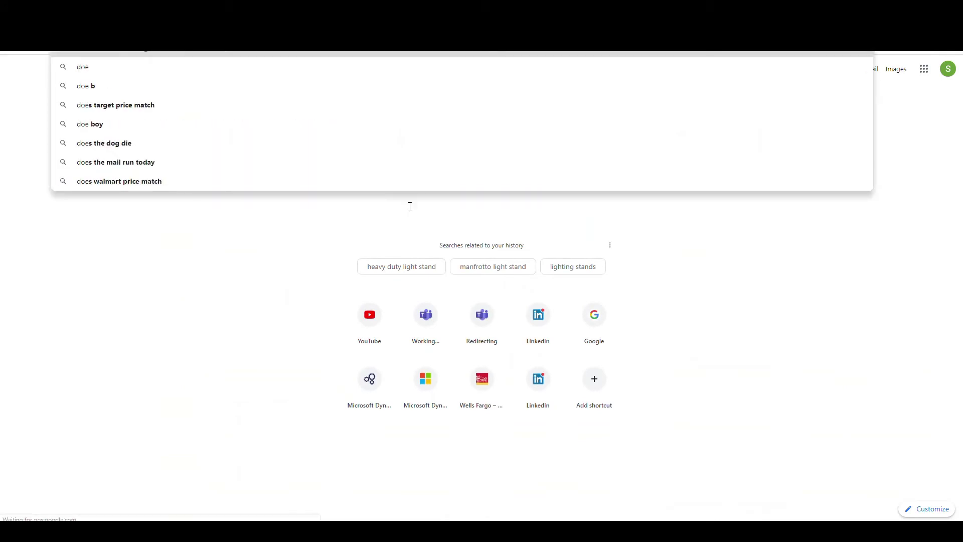
text( fuel index)
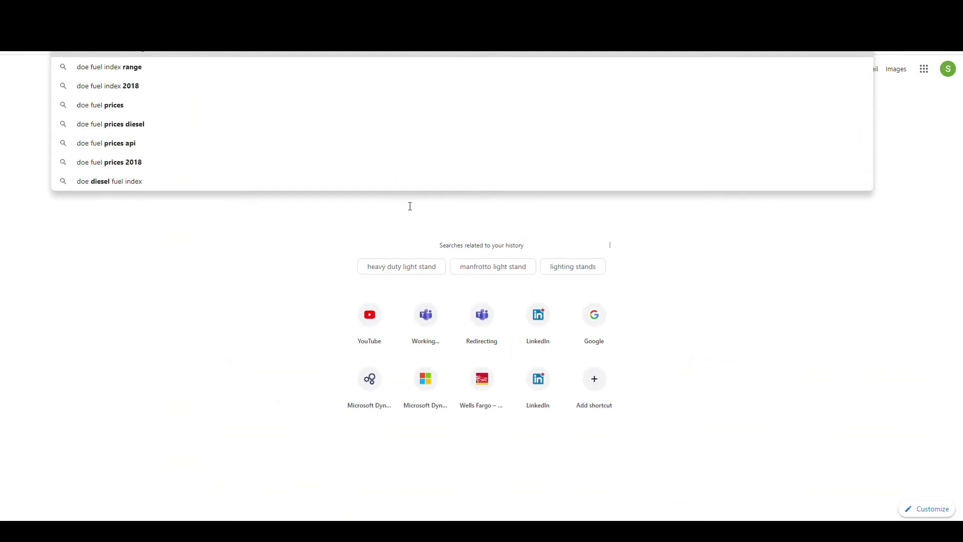
key(Return)
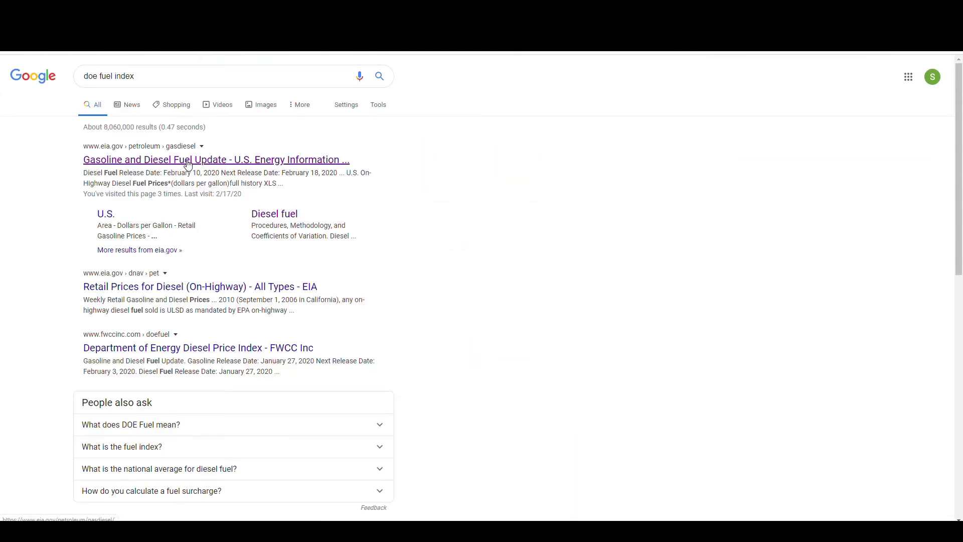
click(188, 165)
scroll(360, 281, down, 4)
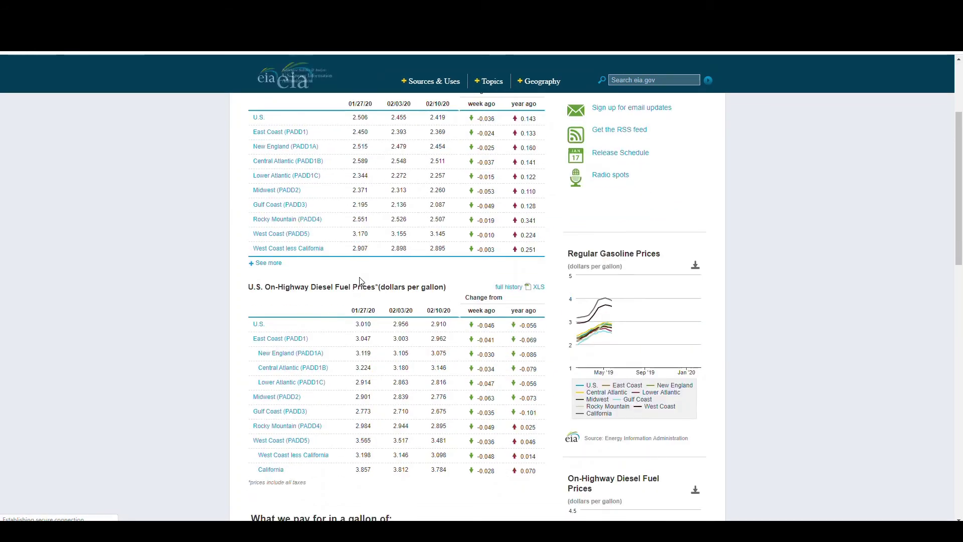
Step: Switch from the EIA page back to Finance and Operations and open Fuel index regions in Transportation management
scroll(360, 281, down, 2)
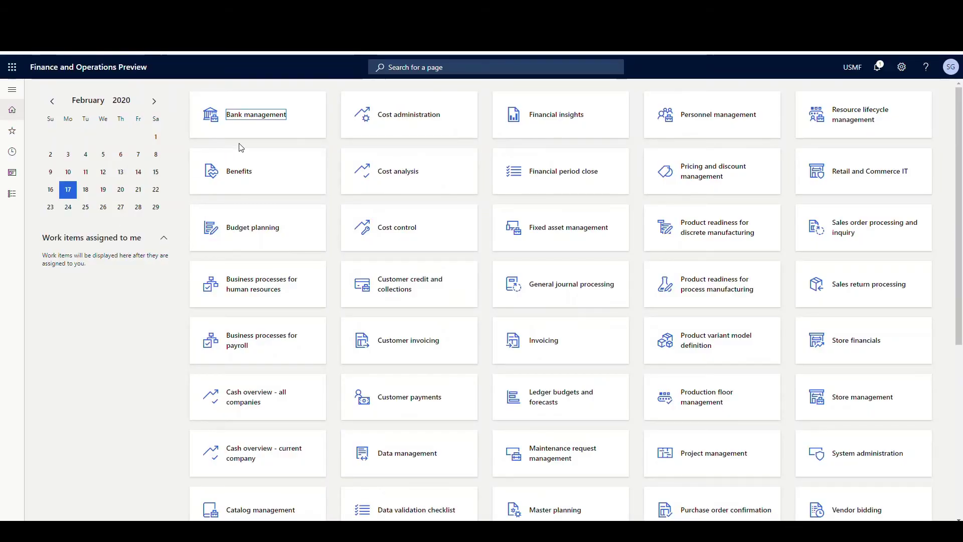
click(12, 90)
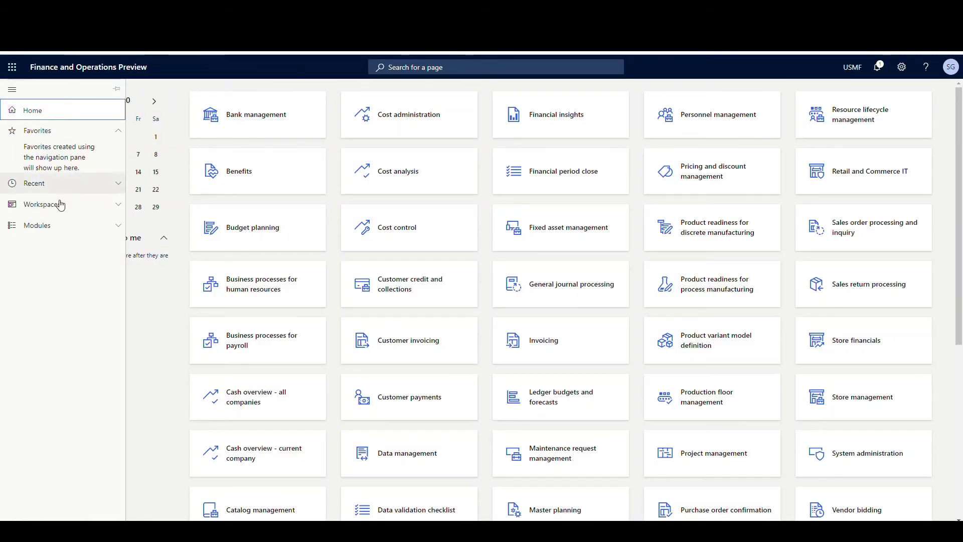
click(59, 234)
scroll(71, 401, down, 8)
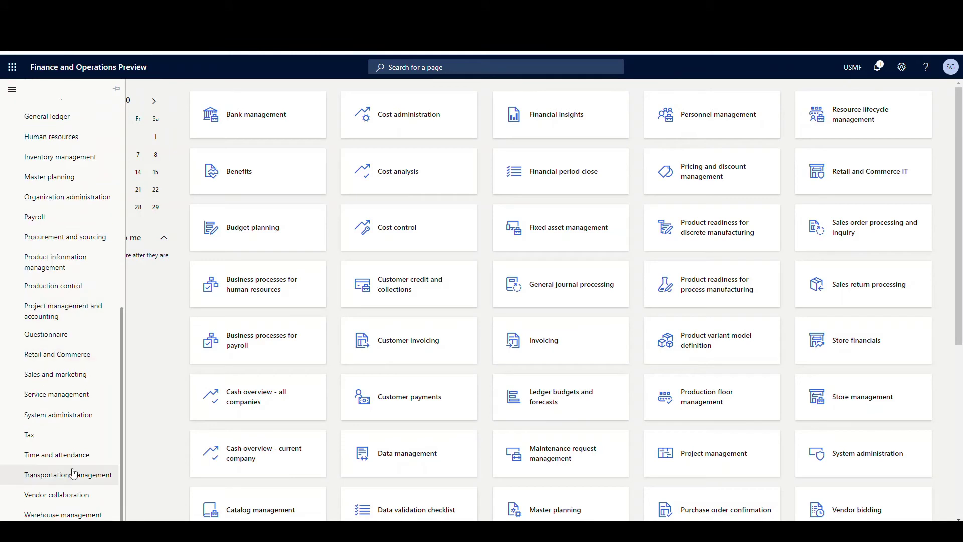
click(70, 474)
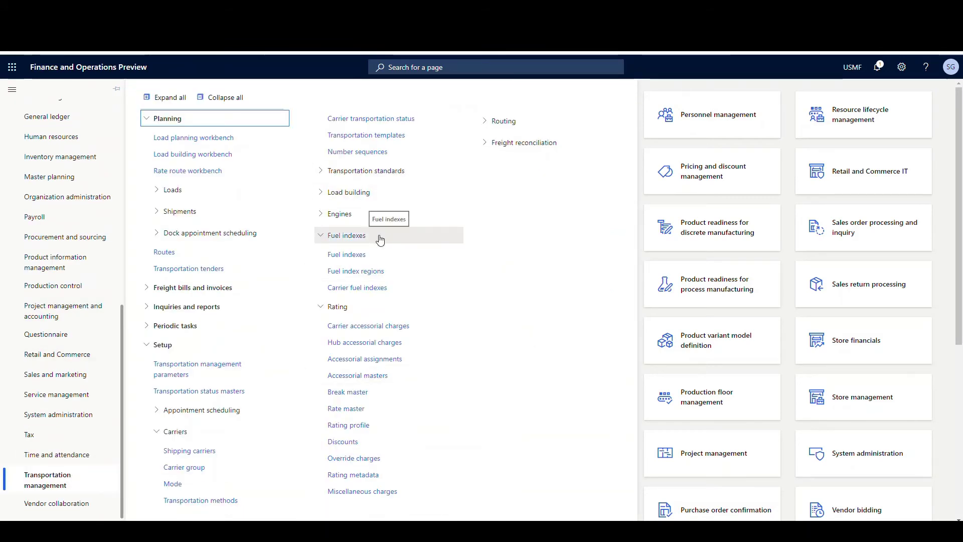
click(363, 273)
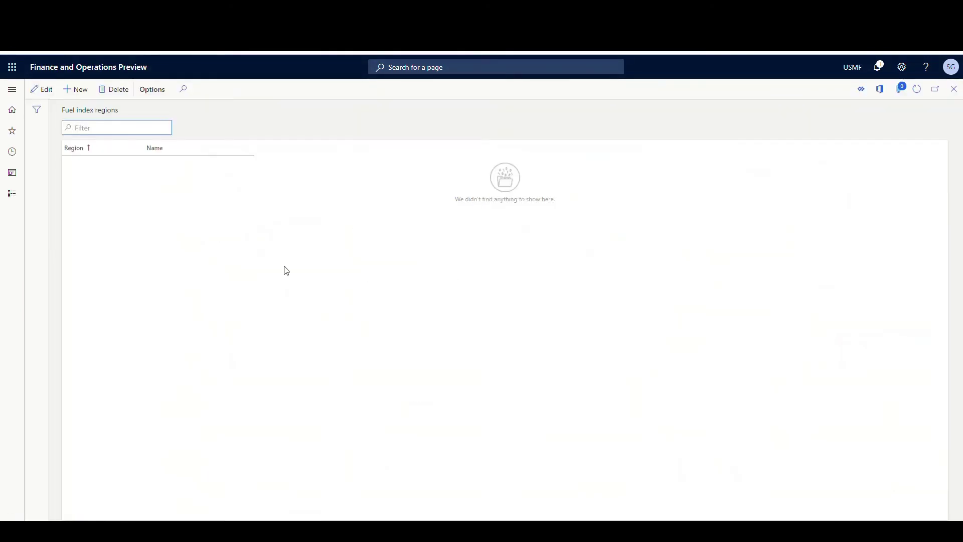
Step: Create a fuel index region US with the name "USA Average" and save it
click(75, 90)
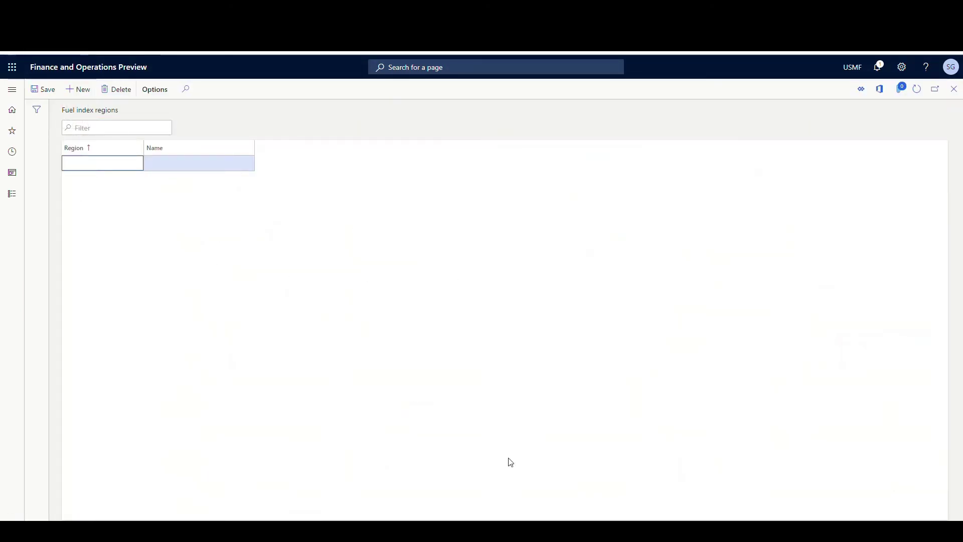
text(US)
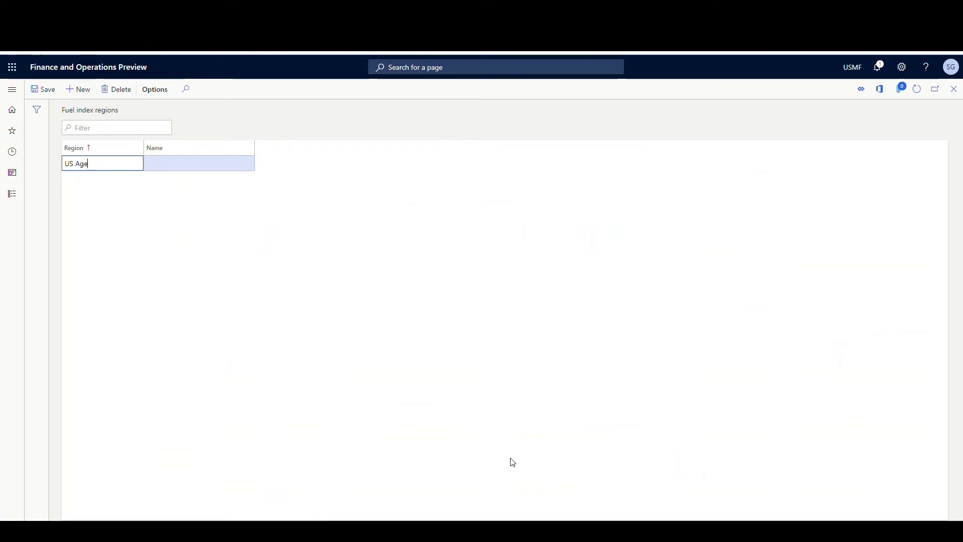
key(Tab)
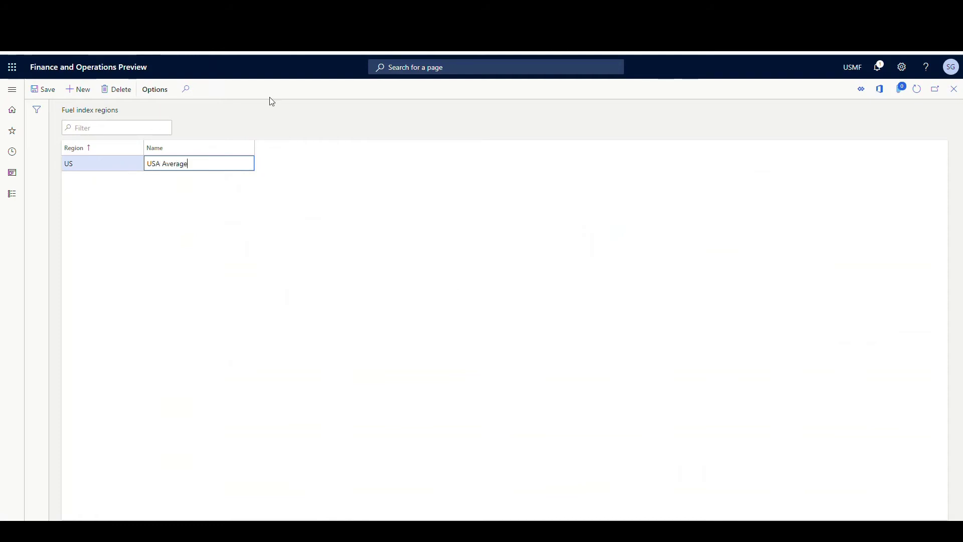
click(39, 89)
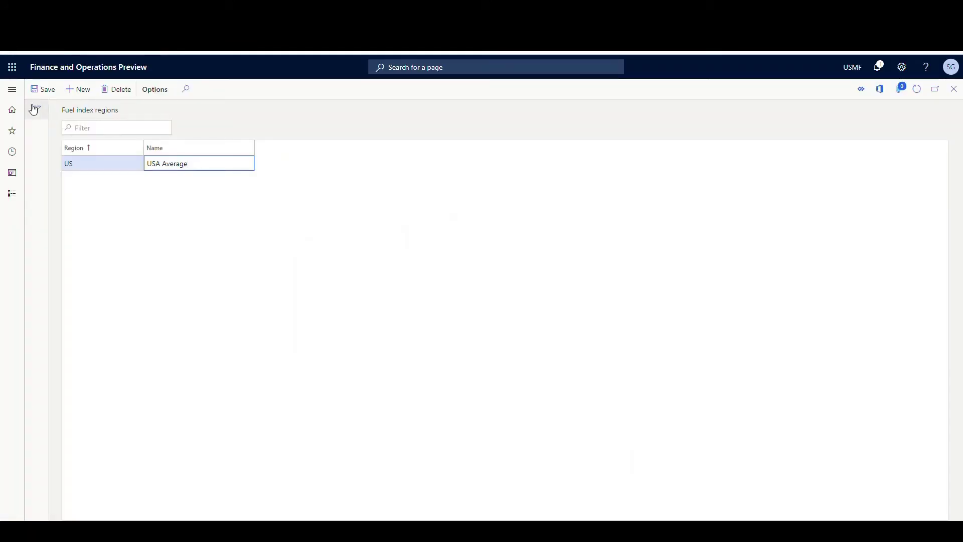
Step: Open the fuel indexes and add a record for region US with a price per gallon of 2.910
click(12, 89)
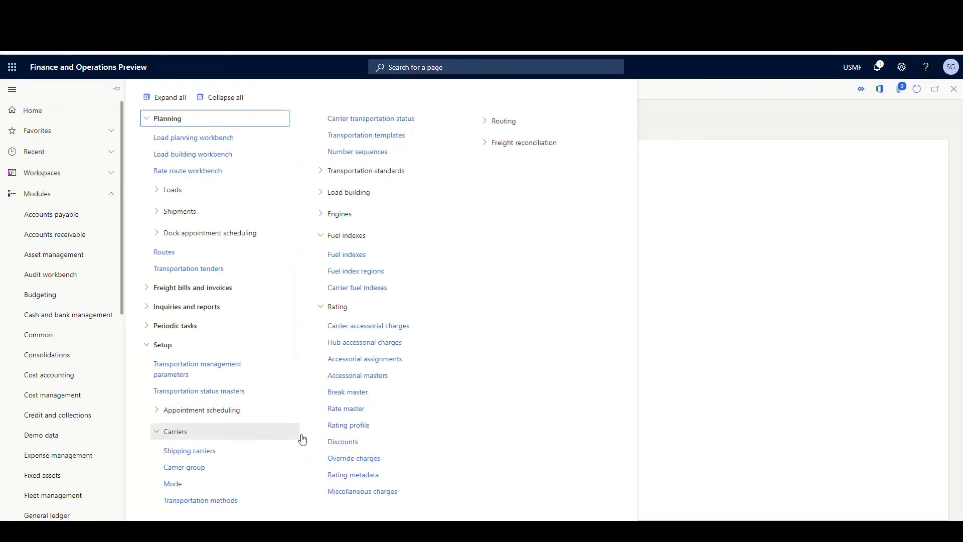
click(370, 254)
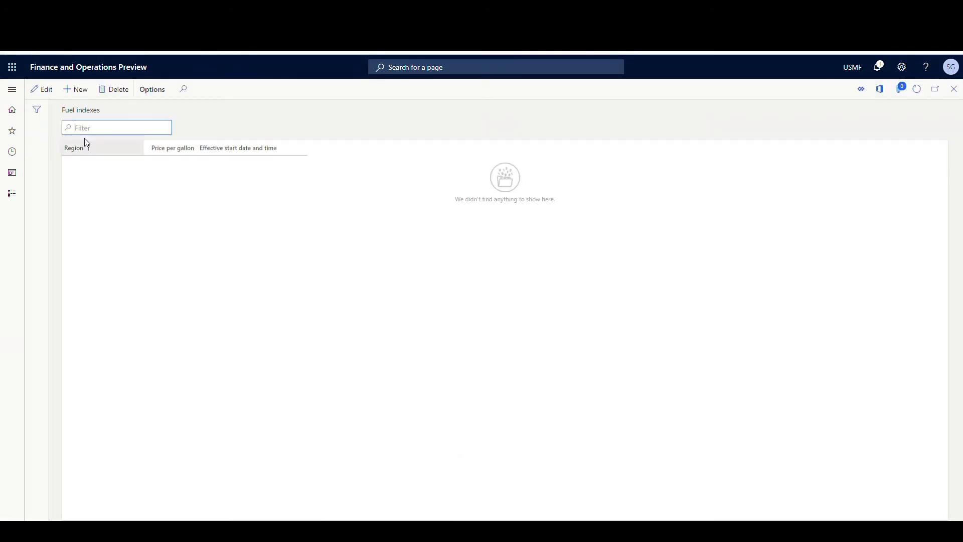
click(76, 90)
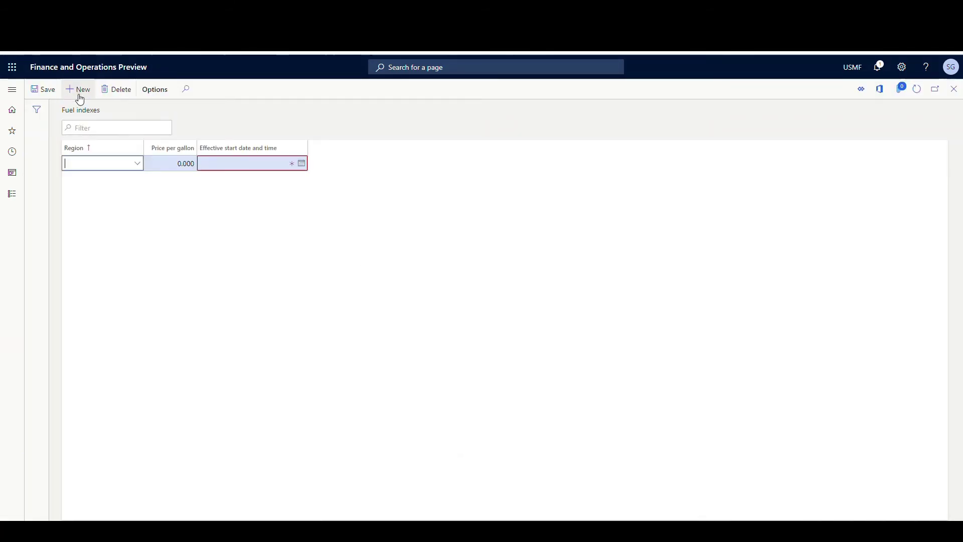
click(138, 165)
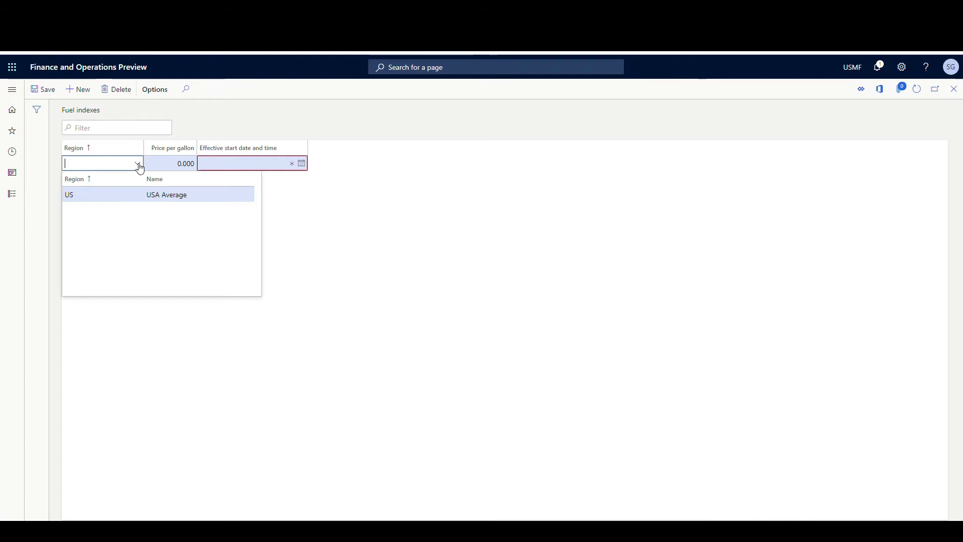
click(96, 201)
click(165, 164)
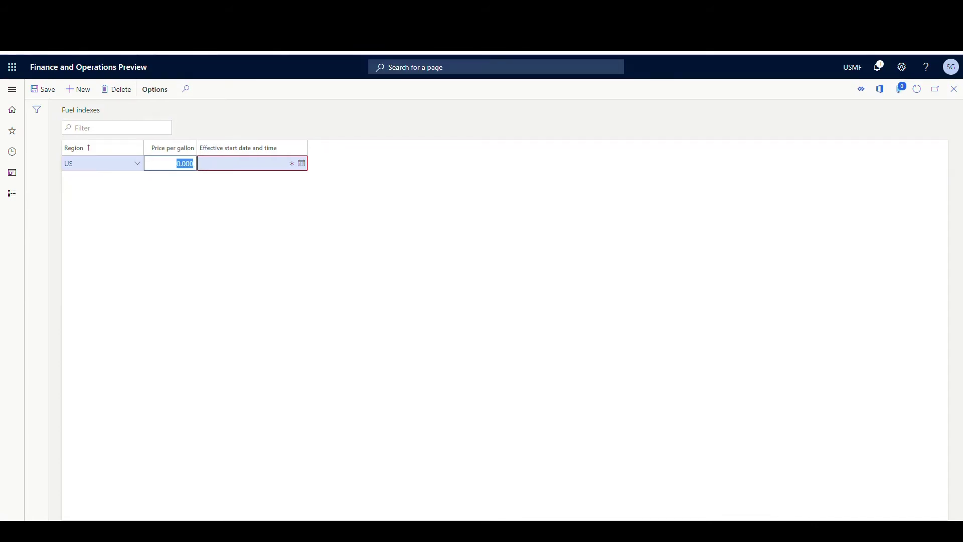
click(611, 9)
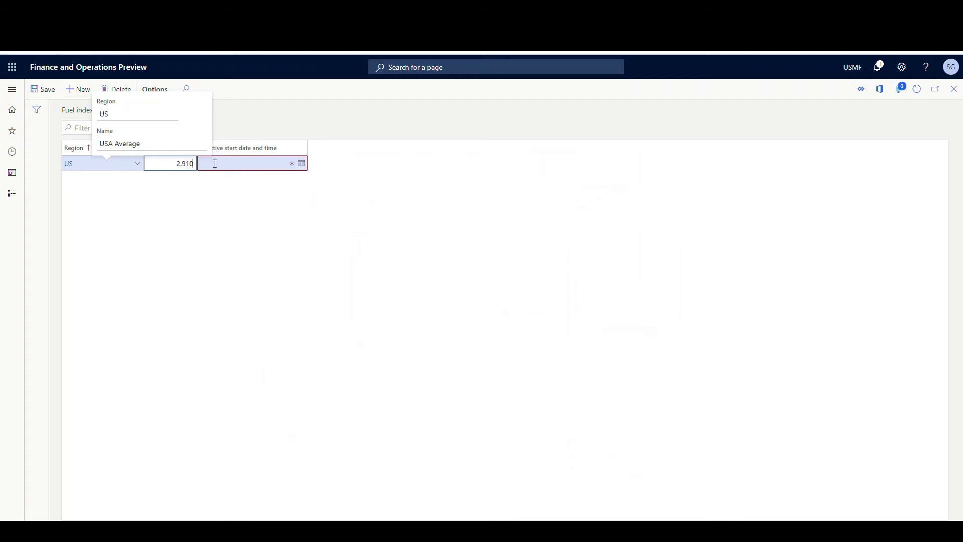
Step: Set the US fuel index's effective start date to 2/10/2020 and save the record
click(216, 164)
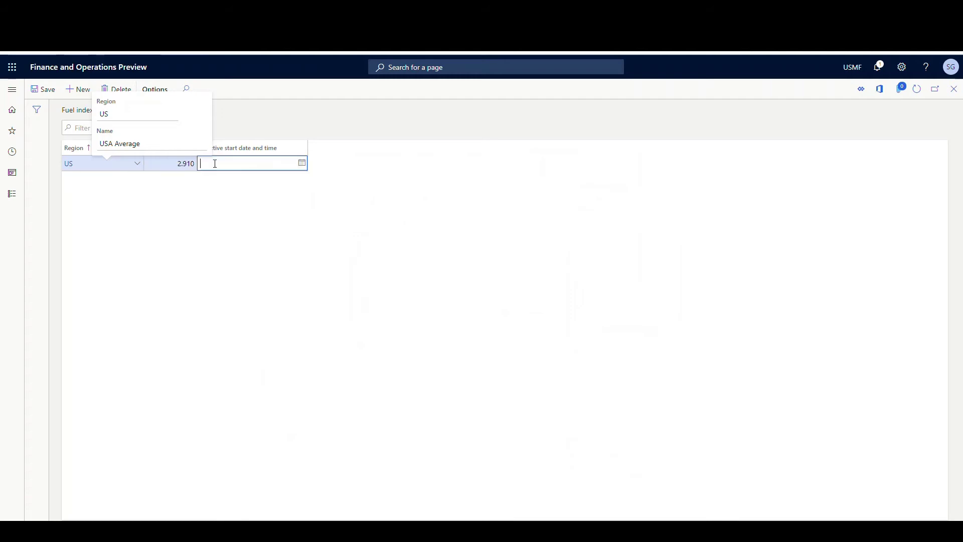
click(302, 163)
click(234, 262)
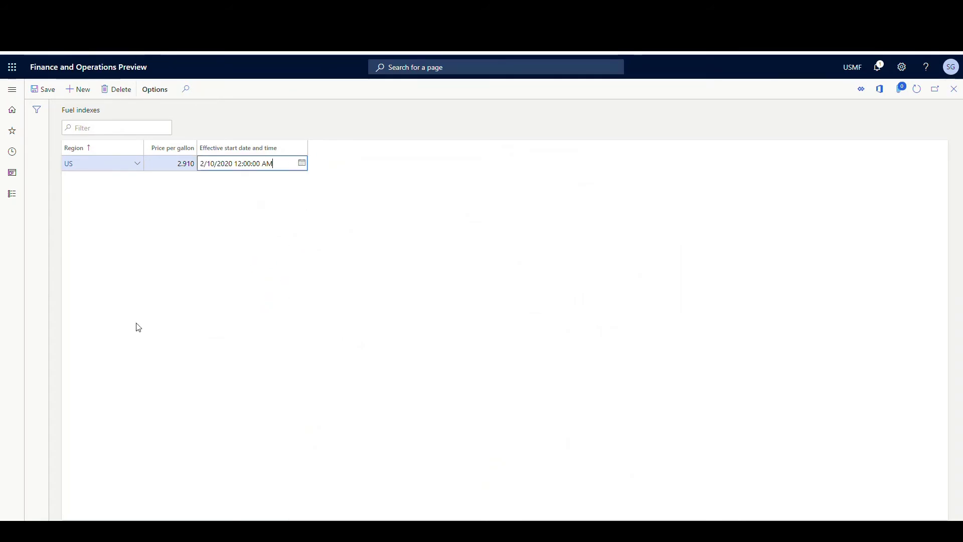
click(44, 89)
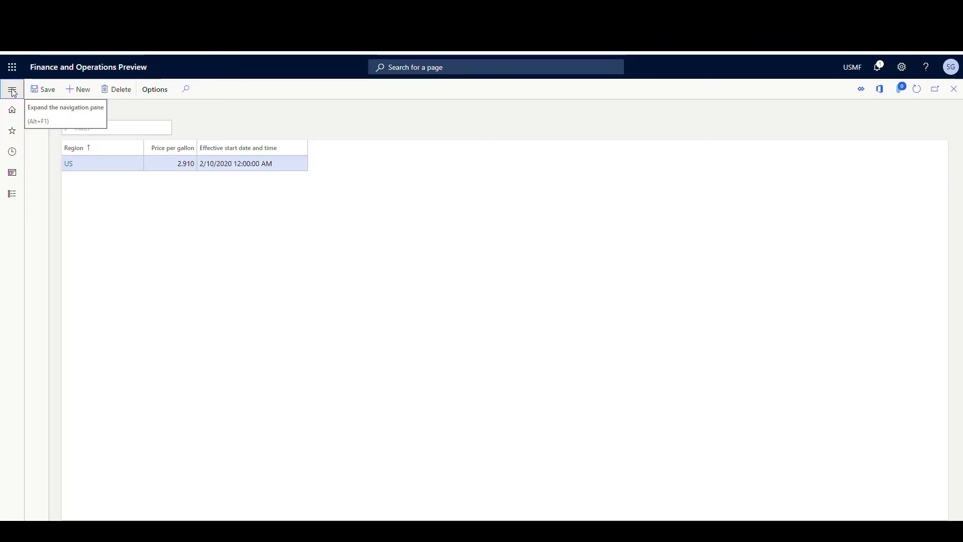
Step: Open the carrier fuel indexes and create one named "Swift Diesel" with the description "Swift Diesel"
click(13, 96)
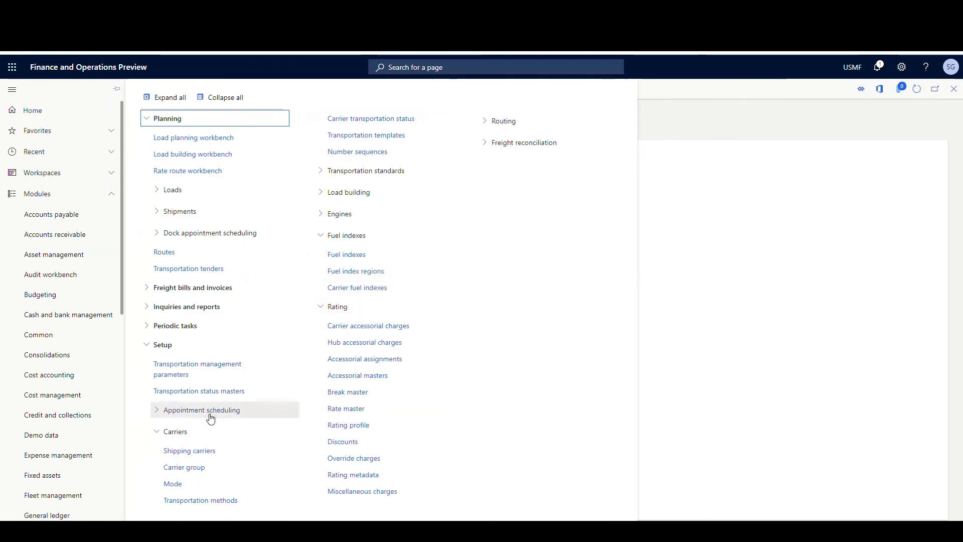
click(363, 293)
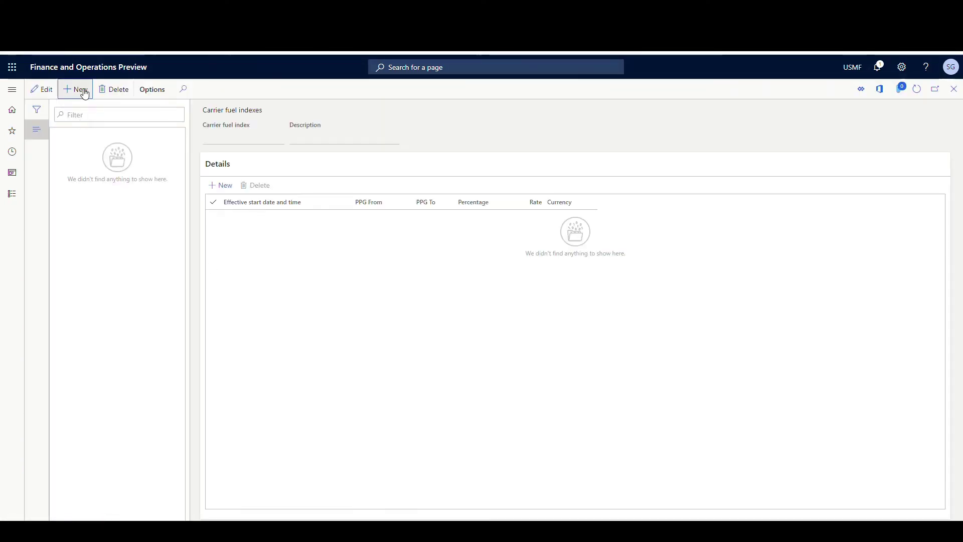
click(79, 91)
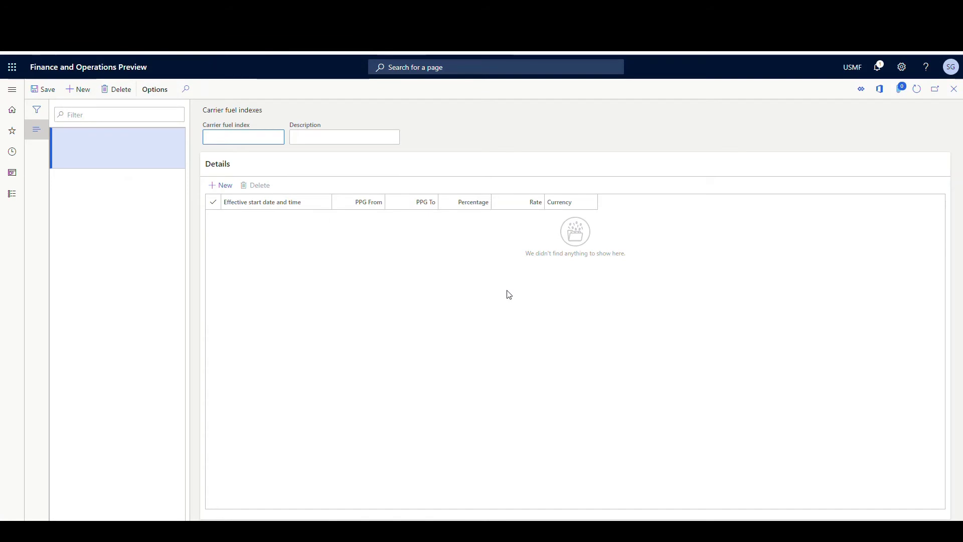
text(Swift Die)
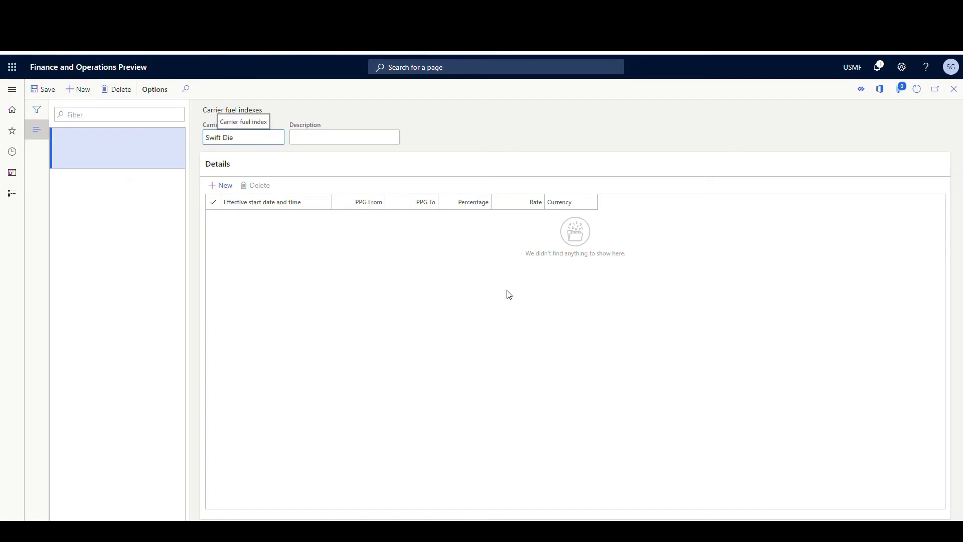
text(sel)
key(Tab)
text(Sw)
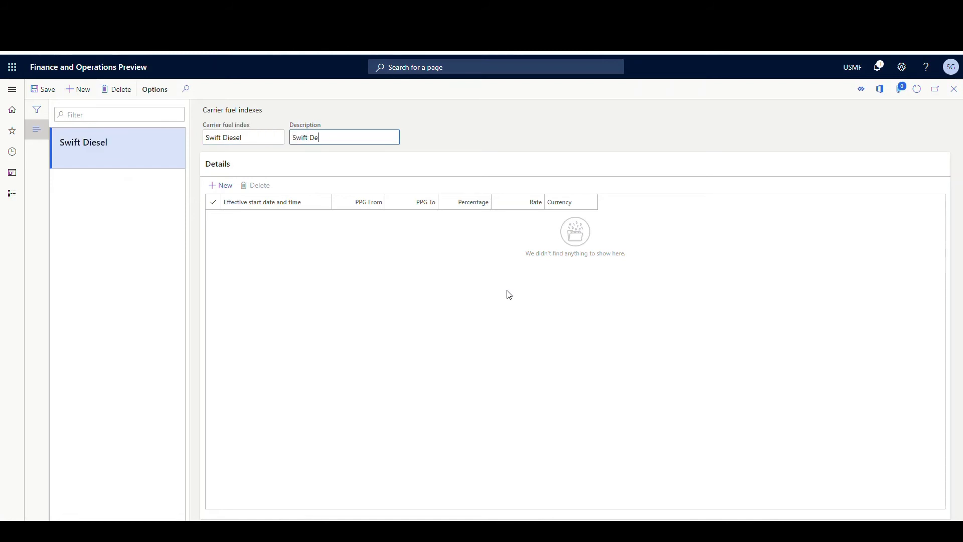
text(ift Diesel)
key(Tab)
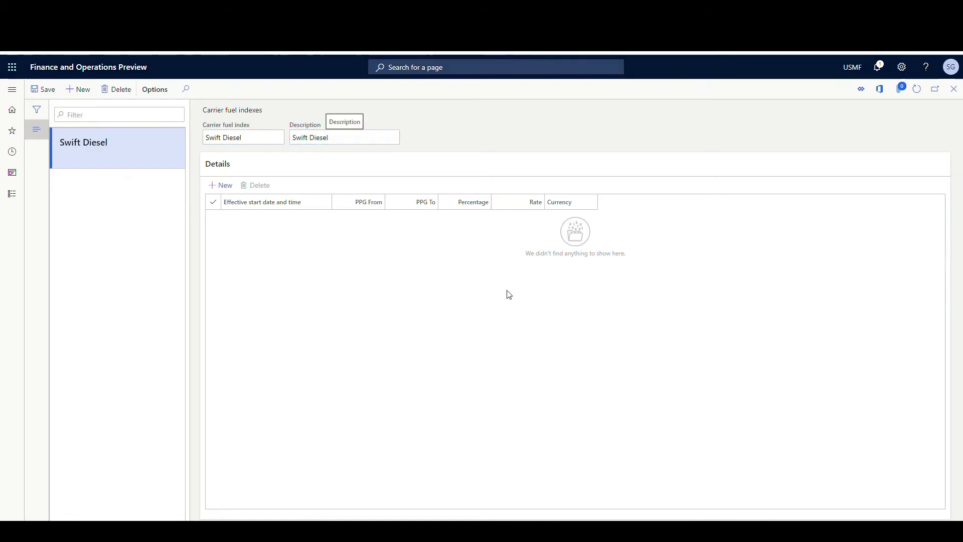
Step: Add a detail line to the Swift Diesel index effective 2/10/2020 with PPG From 1.000 and PPG To 2.000
click(224, 185)
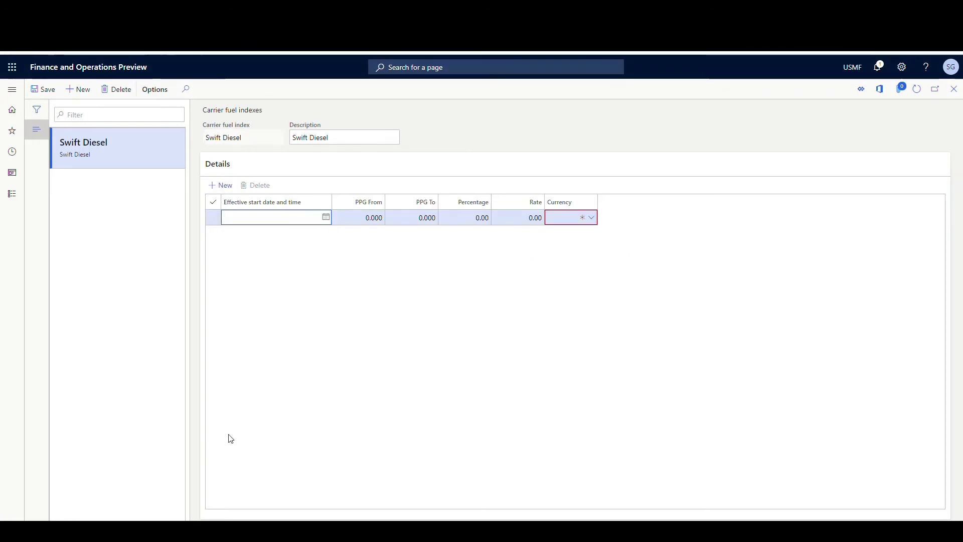
click(327, 217)
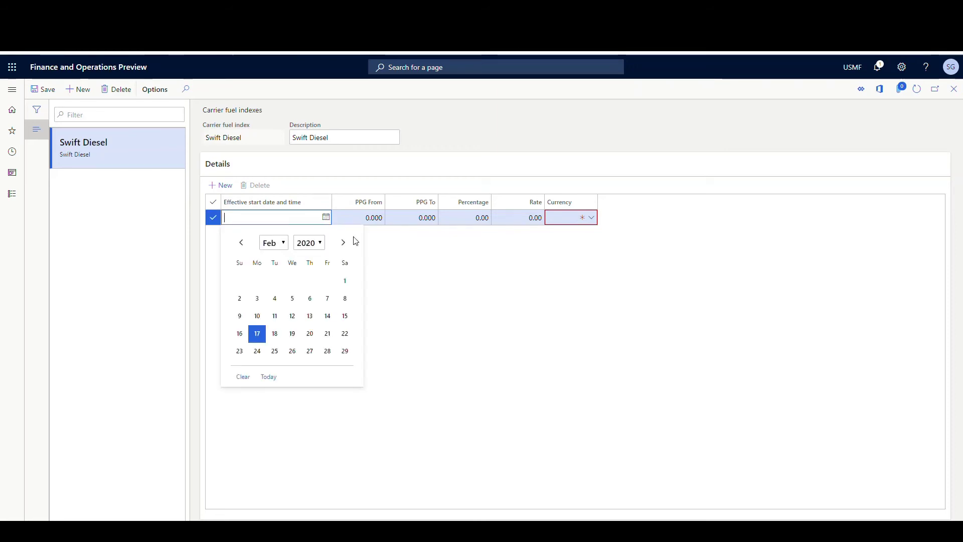
click(257, 317)
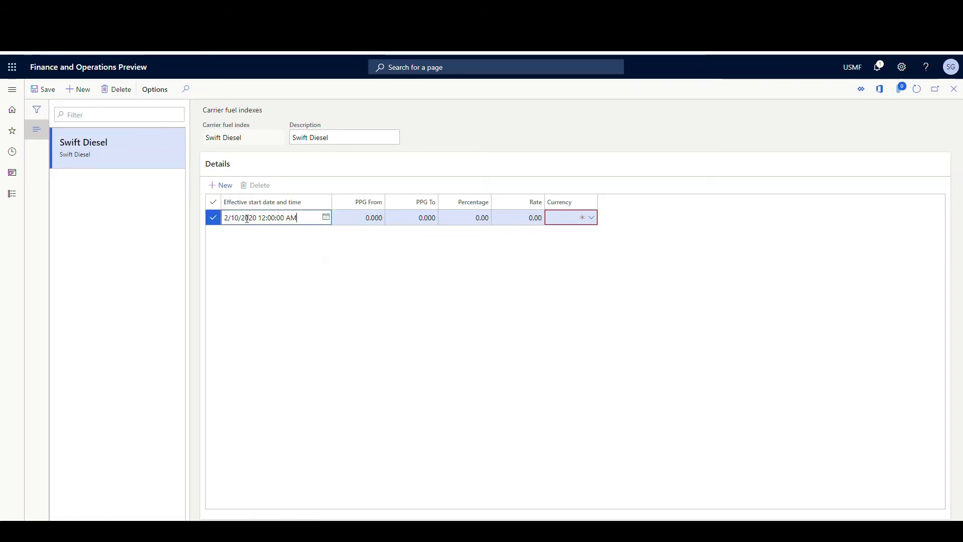
click(364, 218)
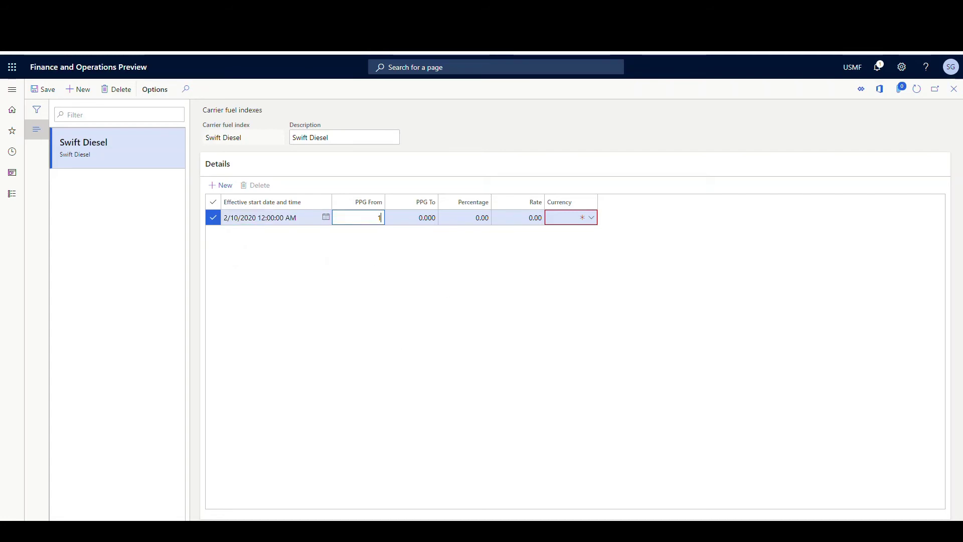
text(1.00)
key(Tab)
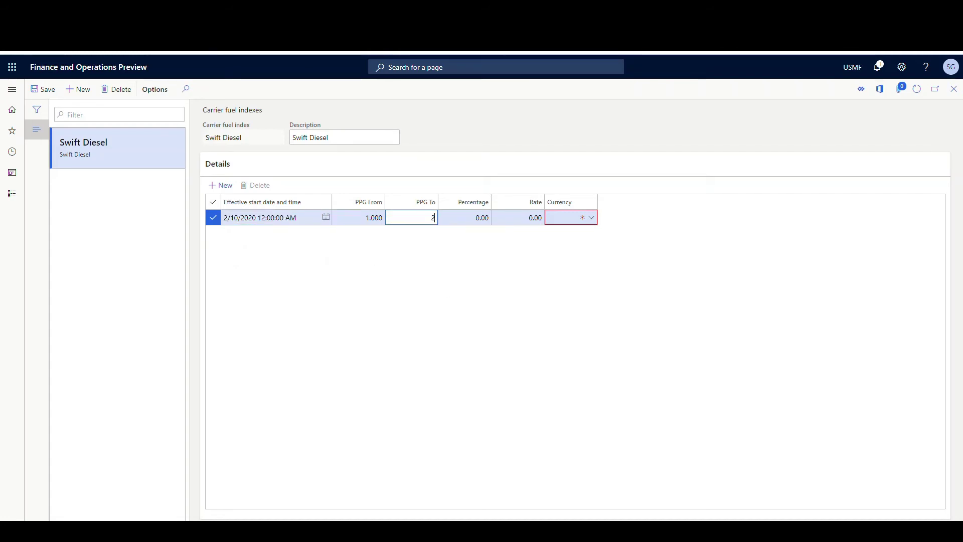
text(2)
key(Tab)
key(Tab)
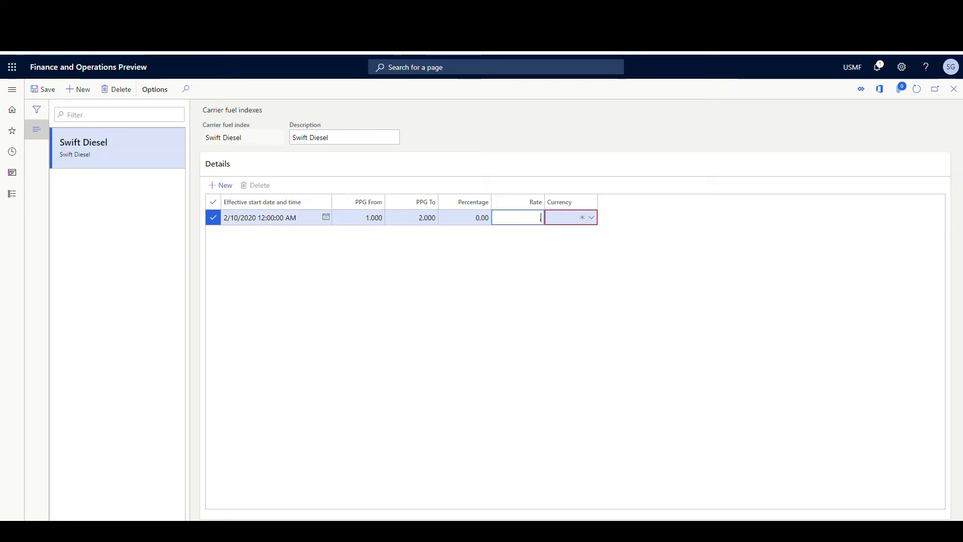
Step: Set the detail line's rate to 0.28 and its currency to USD
text(.28)
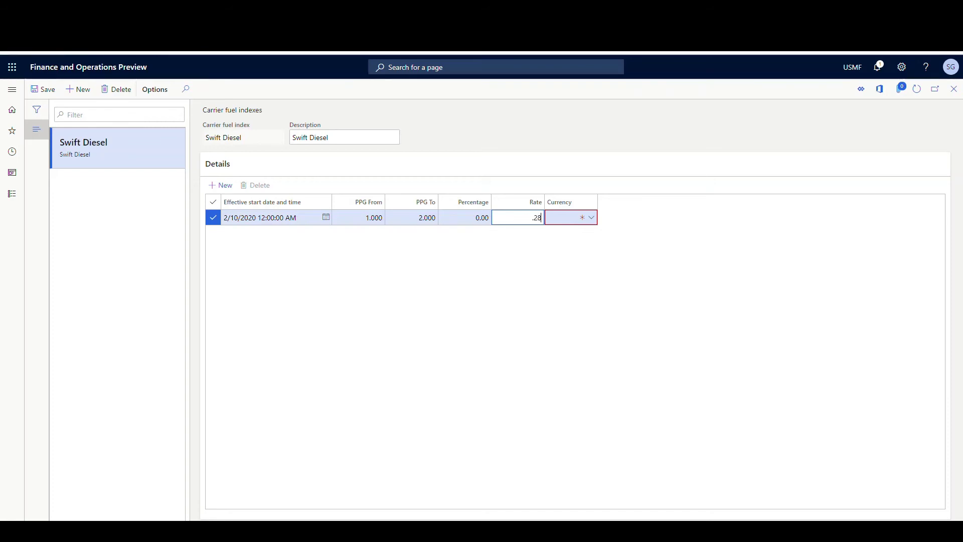
key(Tab)
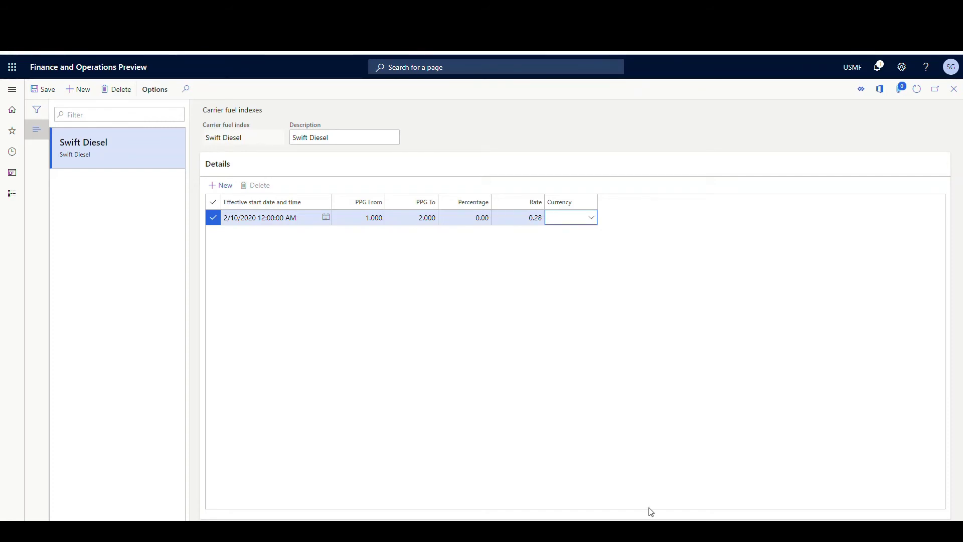
text(USD)
key(Tab)
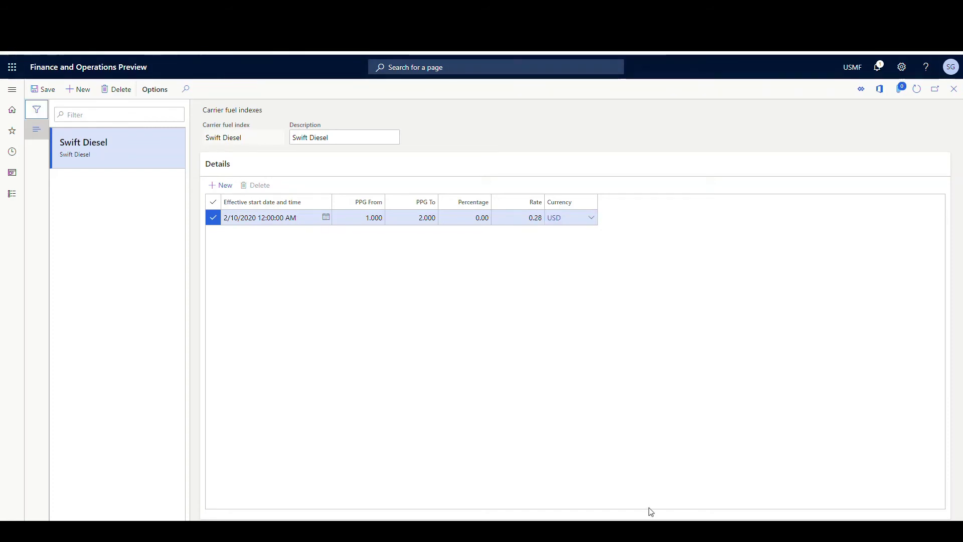
Step: Add a second detail line to the Swift Diesel index with PPG From 2.001 and PPG To 3.000
click(221, 185)
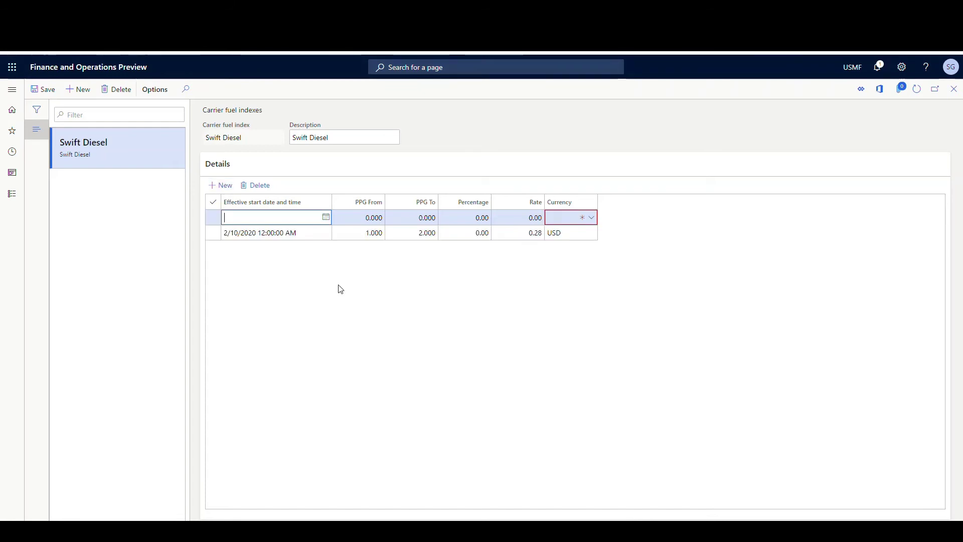
click(372, 217)
text(2.00)
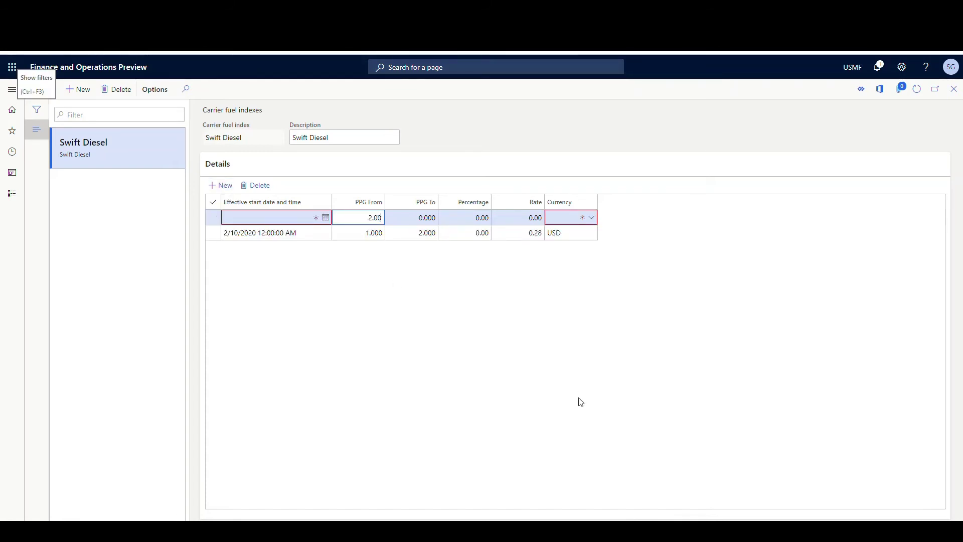
text(1)
key(Tab)
text(3.00)
key(Tab)
key(Tab)
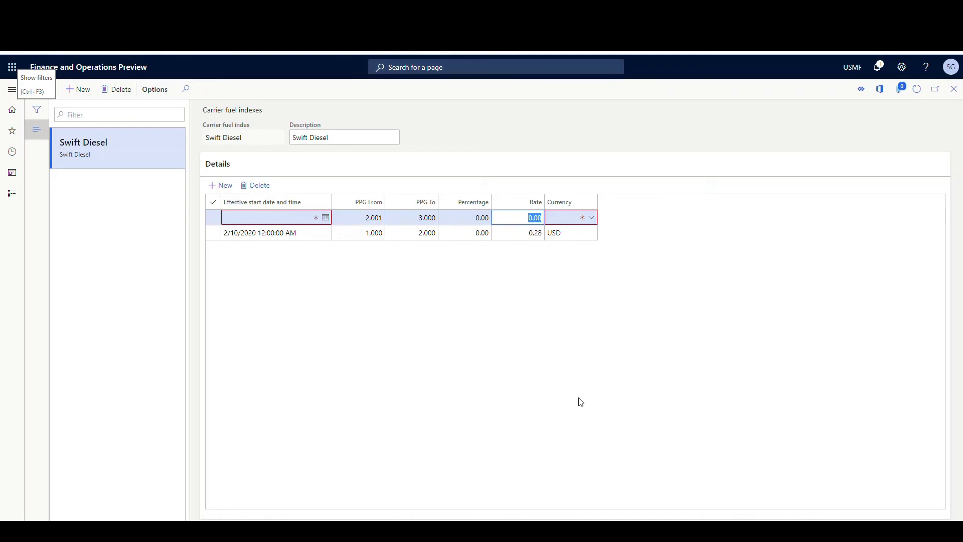
Step: Give the 2.001–3.000 line a rate of 0.29, currency USD and an effective start date of 2/10/2020
key(BackSpace)
text(.29)
key(Tab)
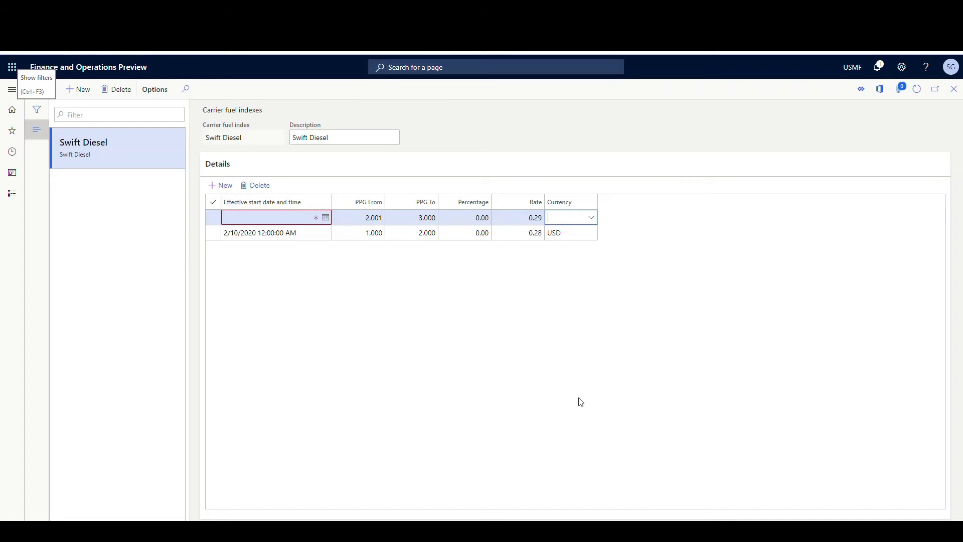
text(USD)
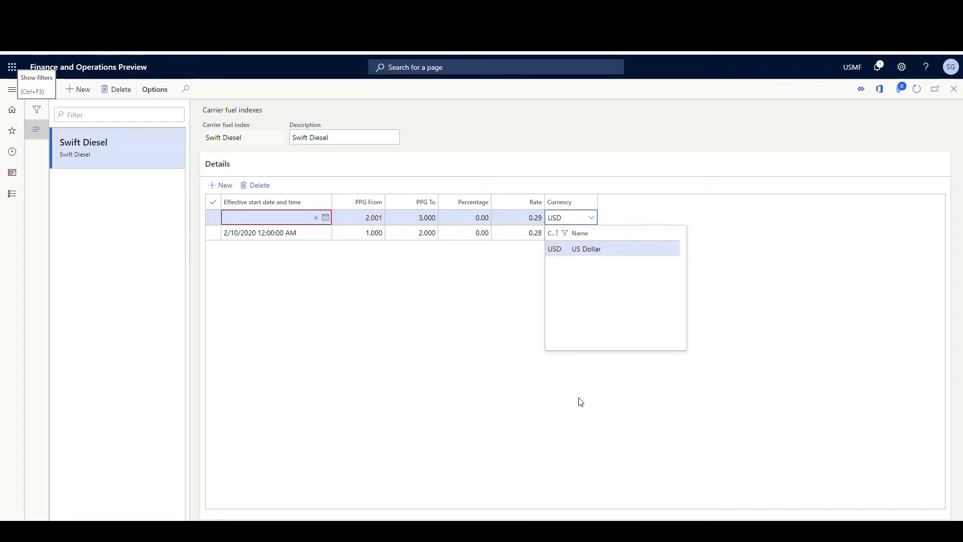
click(326, 217)
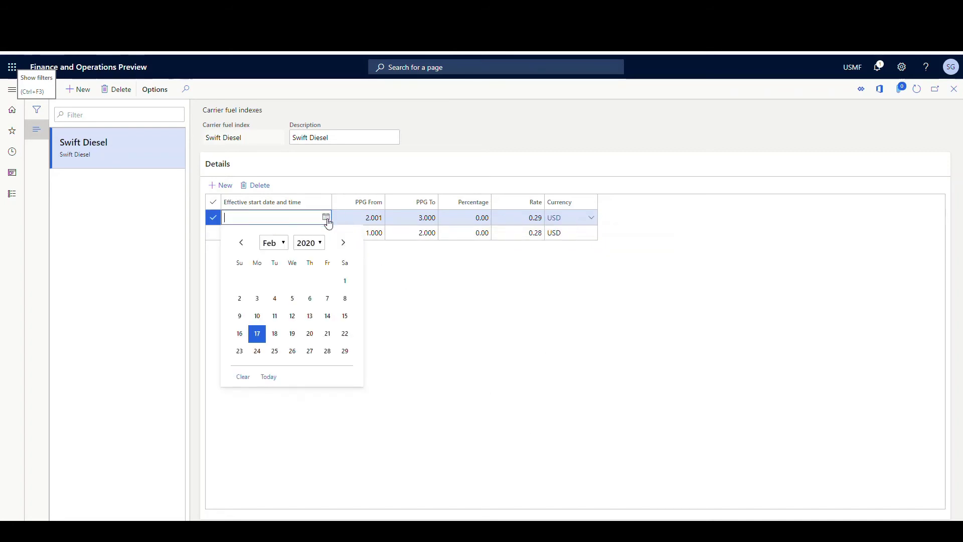
click(259, 332)
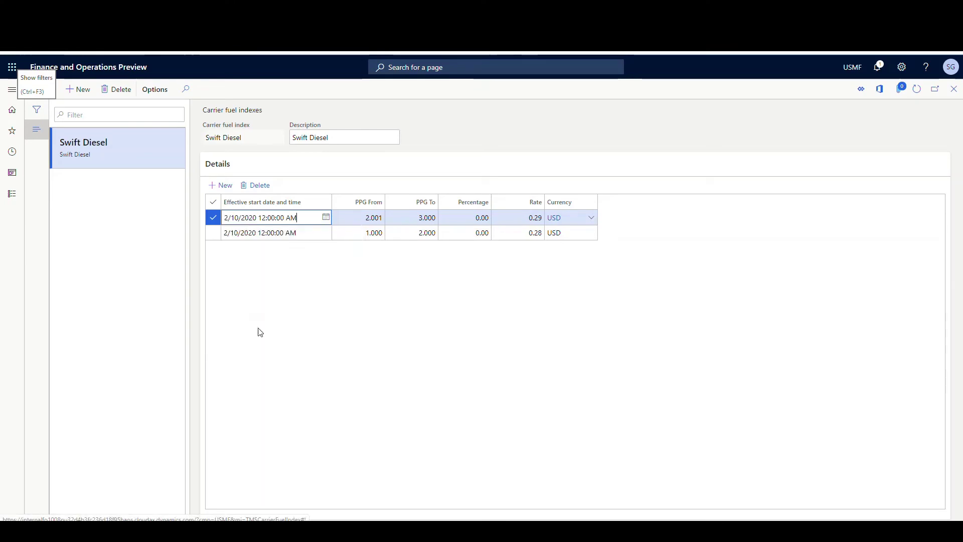
Step: Add a third detail line effective 2/10/2020 with PPG From 3.001 and PPG To 4.000
click(219, 185)
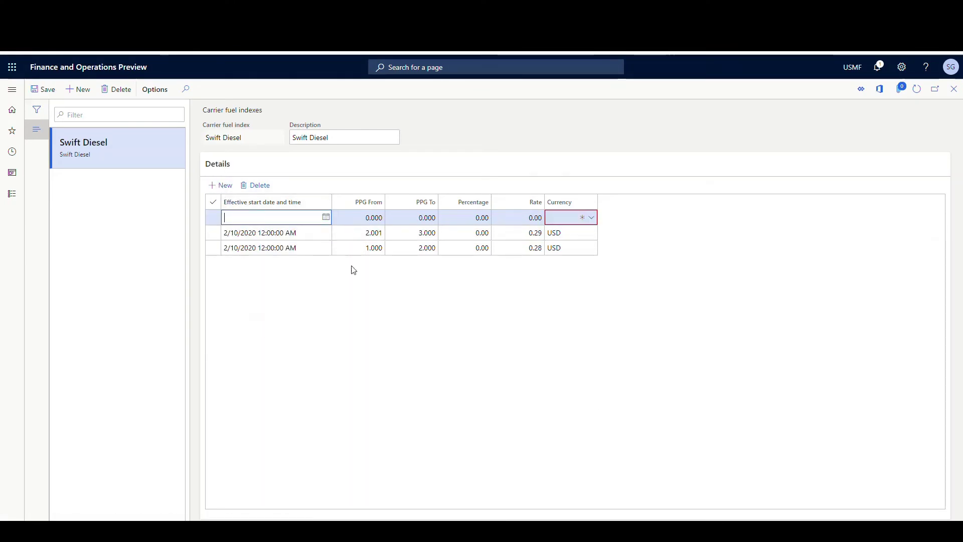
click(326, 217)
click(256, 317)
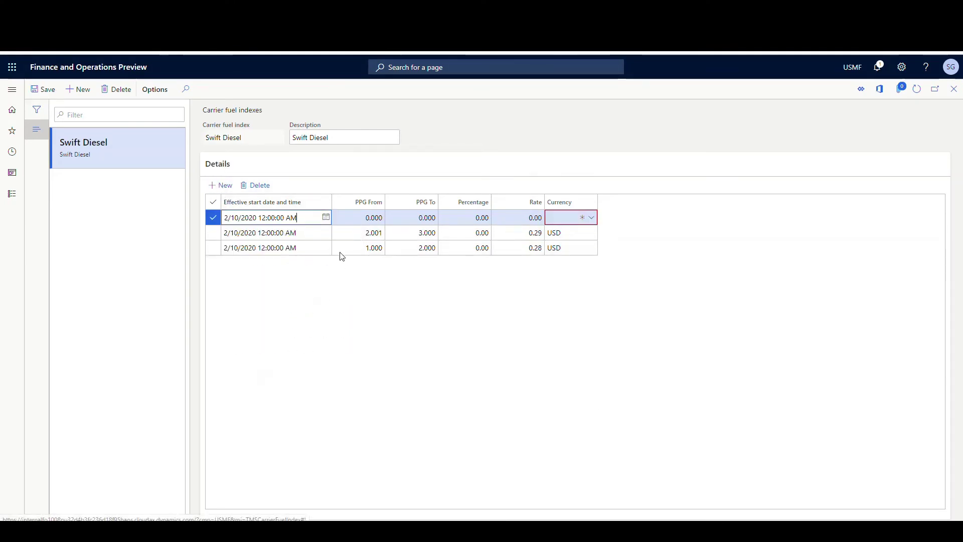
click(355, 217)
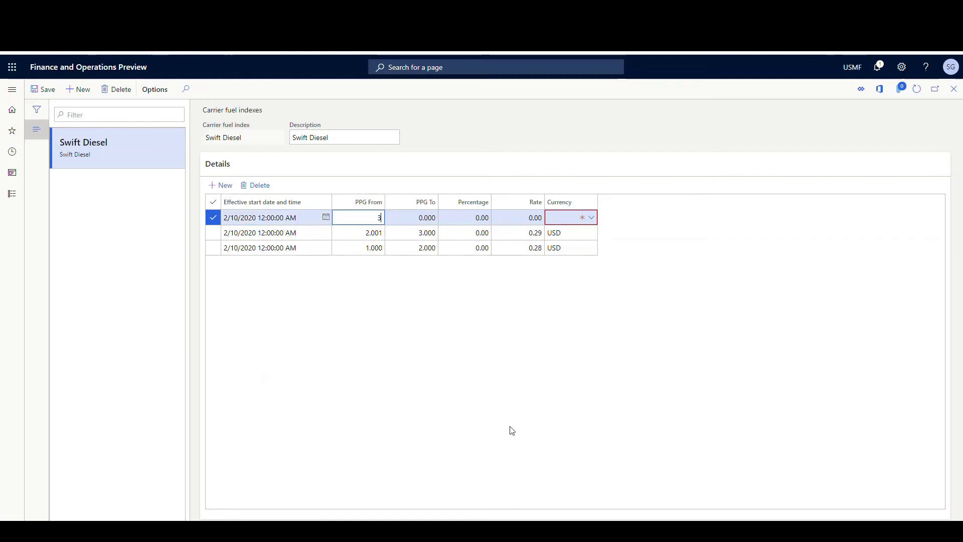
text(3.001)
key(Tab)
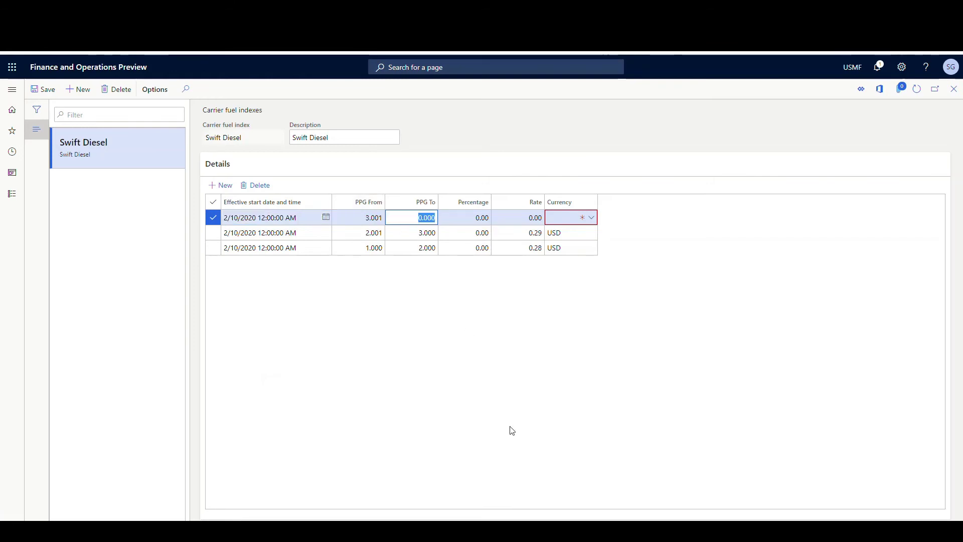
text(4.0)
key(Tab)
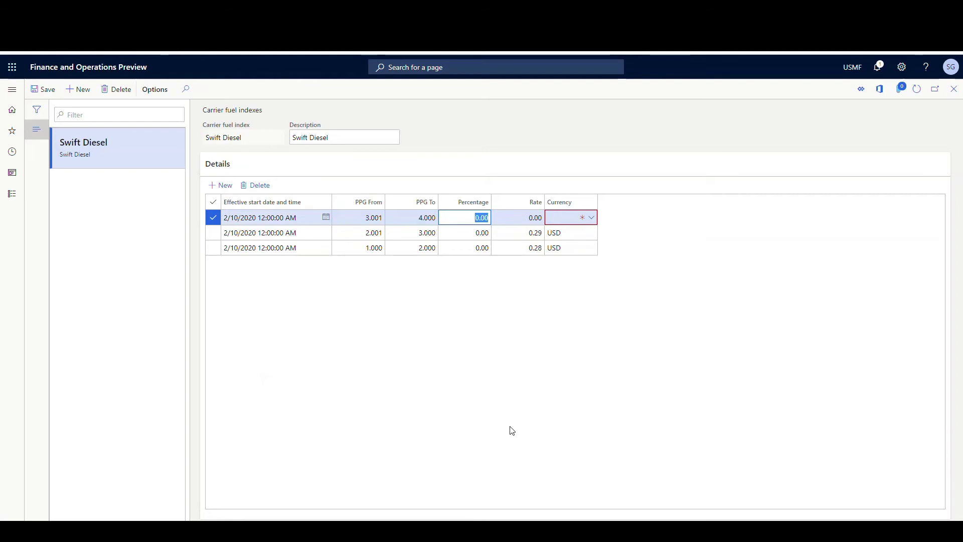
Step: Set the third detail line's rate to 0.30 and its currency to USD
key(Tab)
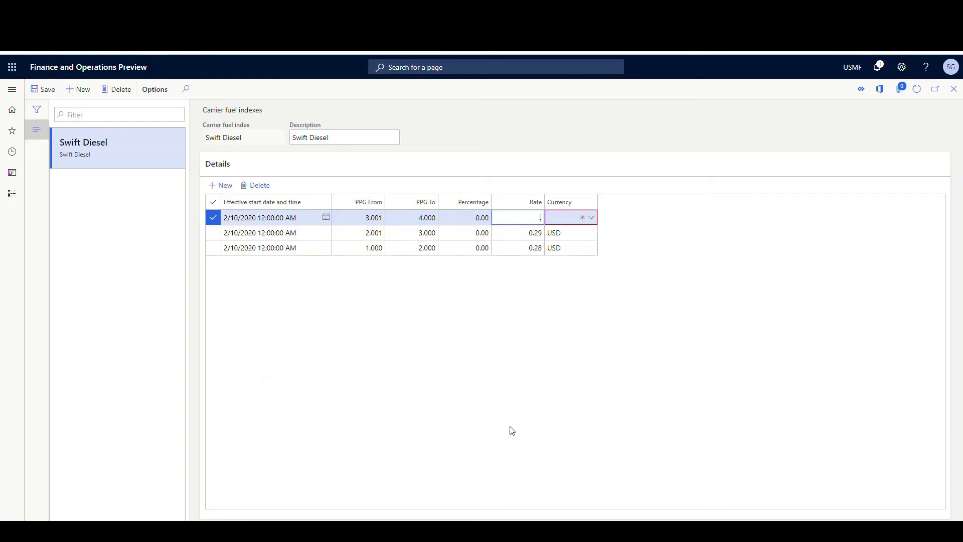
key(Tab)
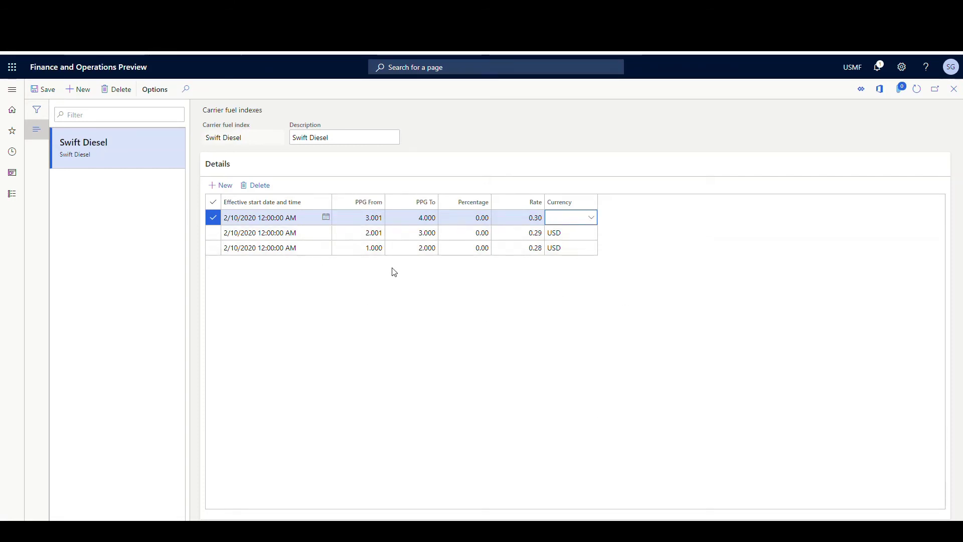
text(USD)
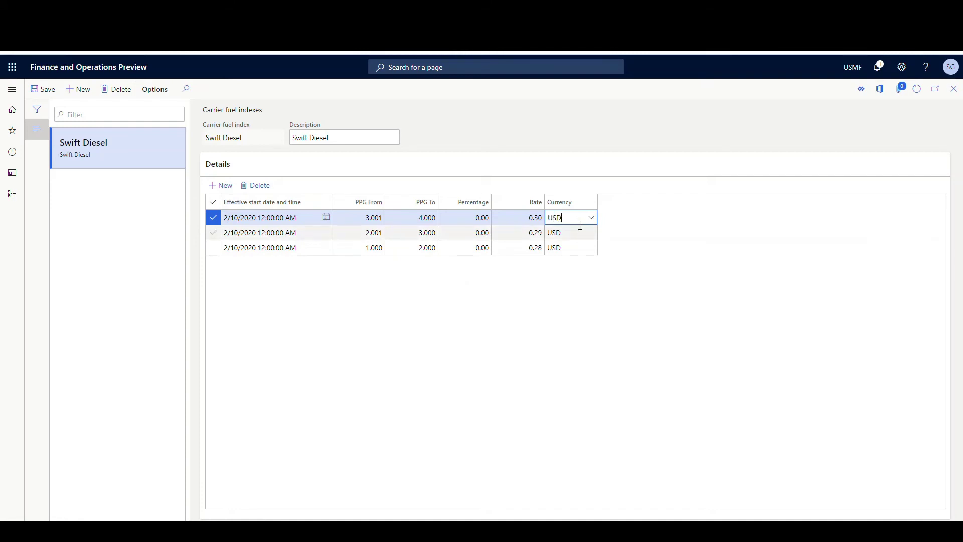
key(Tab)
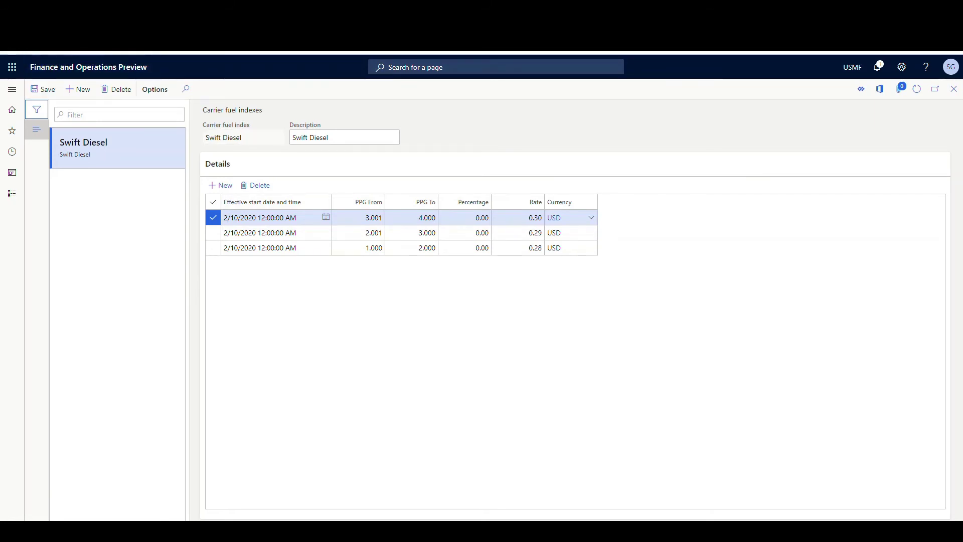
Step: Compare the US price per gallon in the fuel indexes with the price ranges and rates of the Swift Diesel carrier fuel index
click(12, 89)
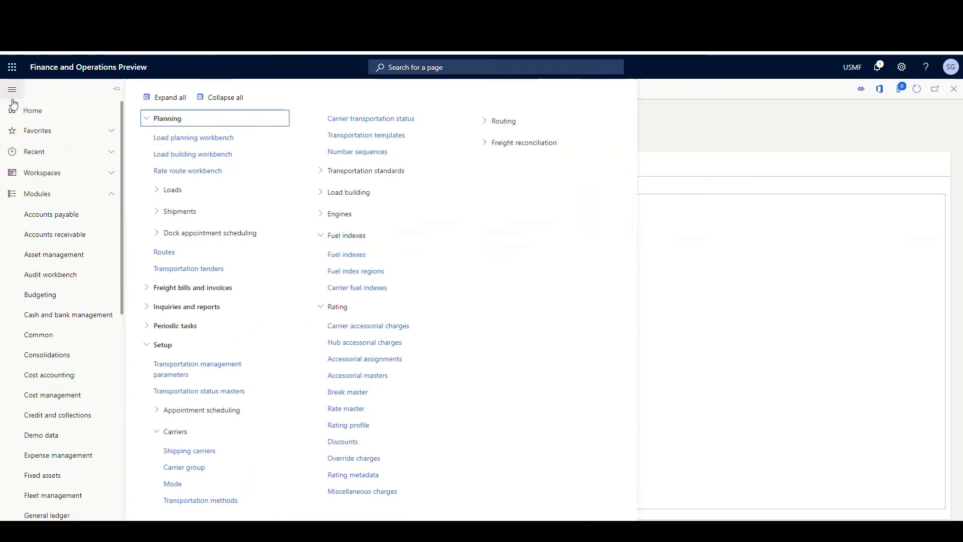
click(370, 255)
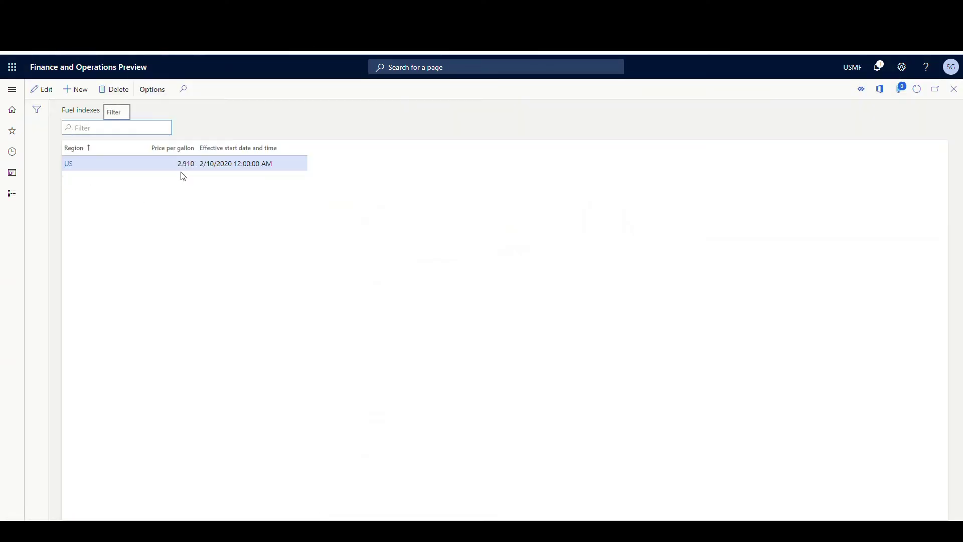
click(13, 89)
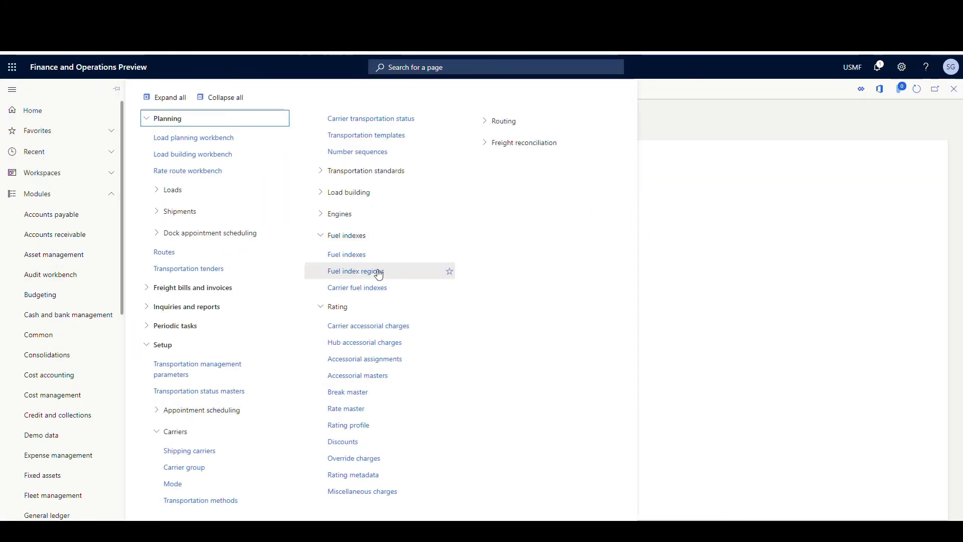
click(366, 285)
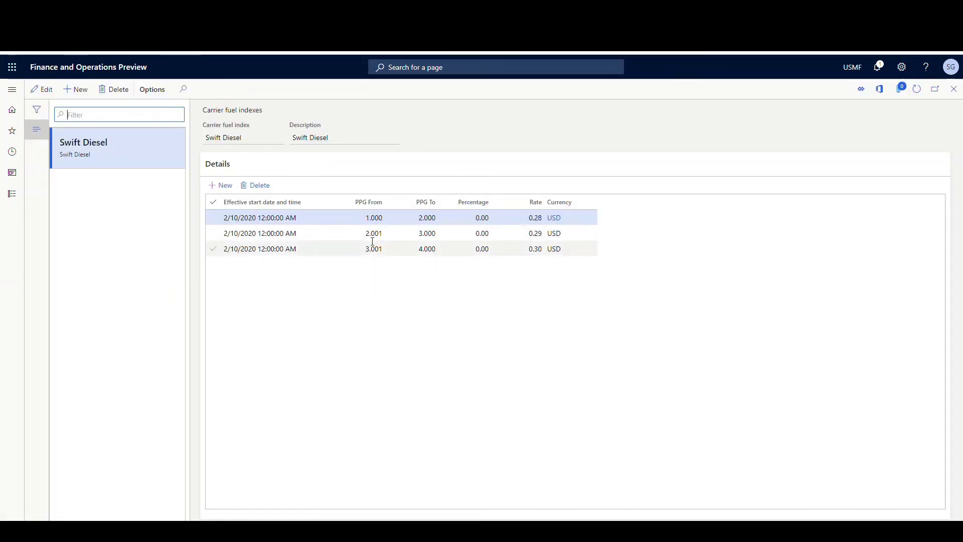
click(355, 232)
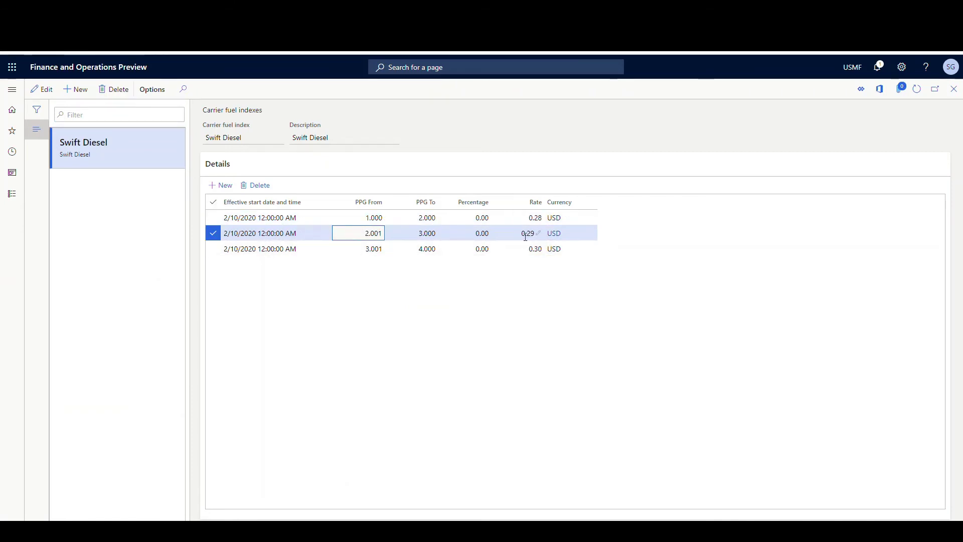
click(531, 217)
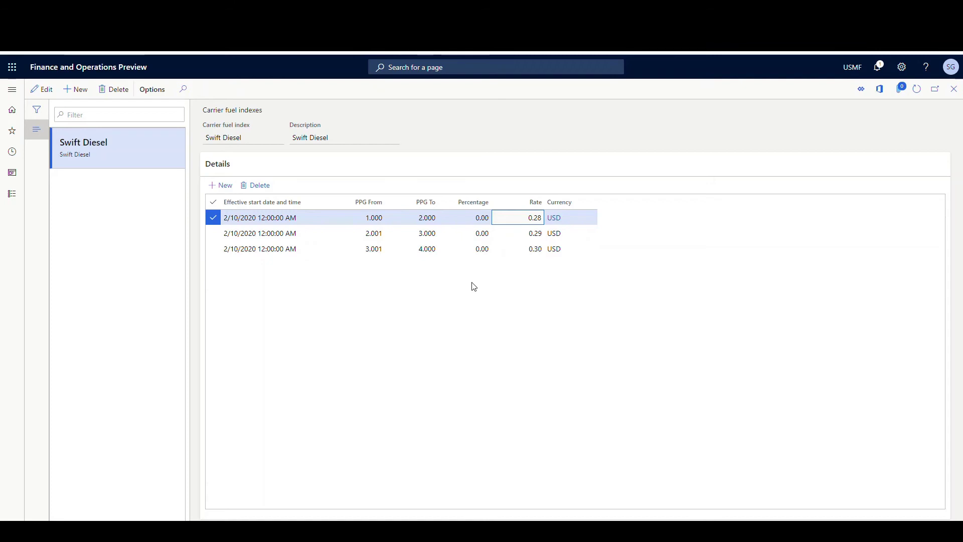
Step: Open the Swift record in the shipping carriers and make it editable at its rating profiles
click(12, 89)
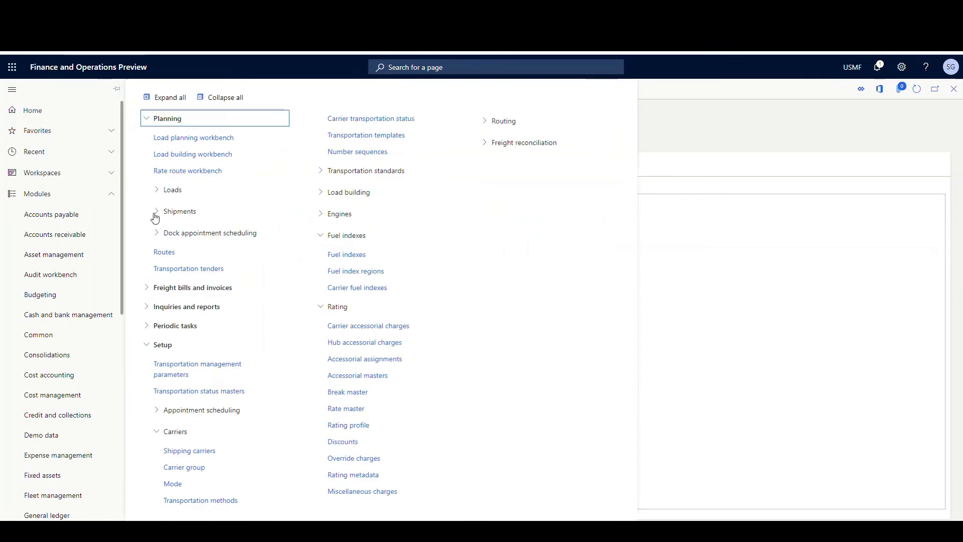
click(208, 452)
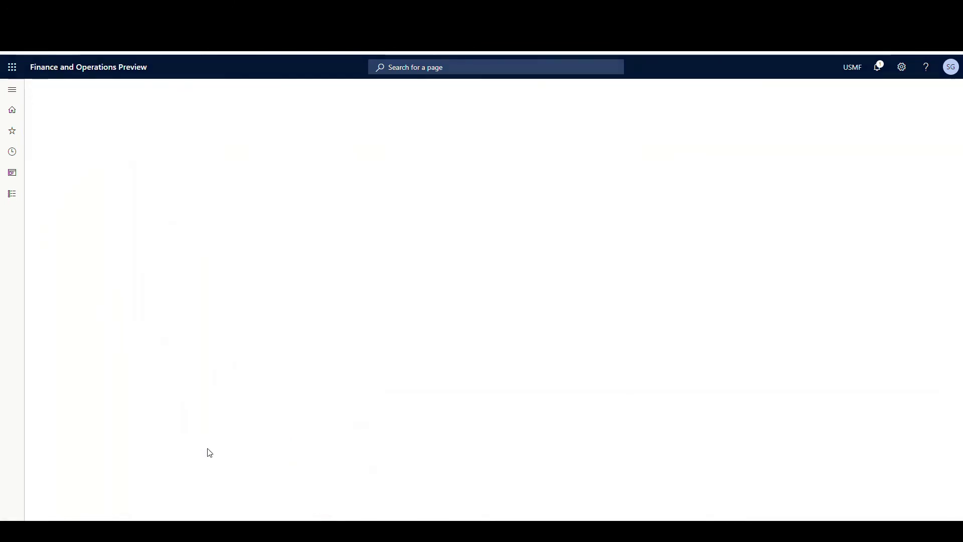
scroll(169, 311, down, 3)
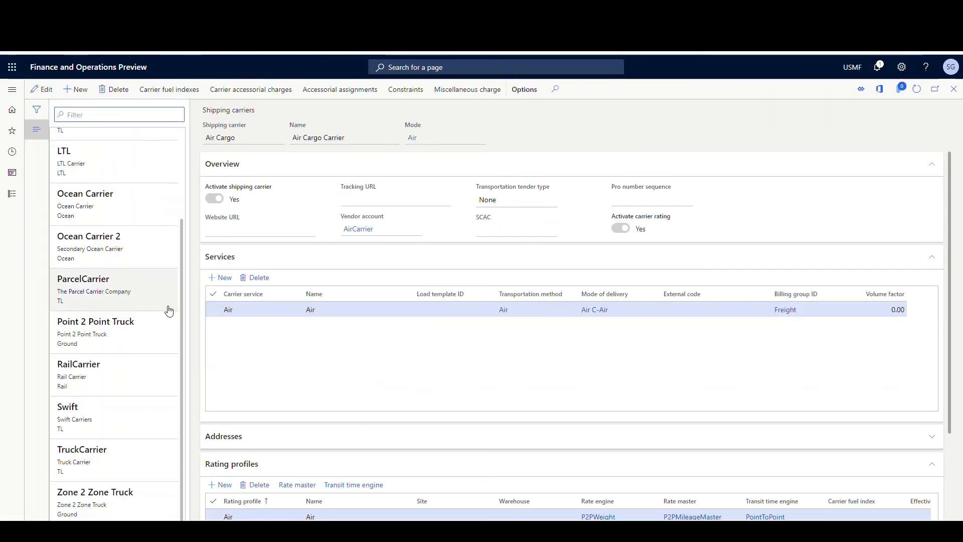
click(119, 412)
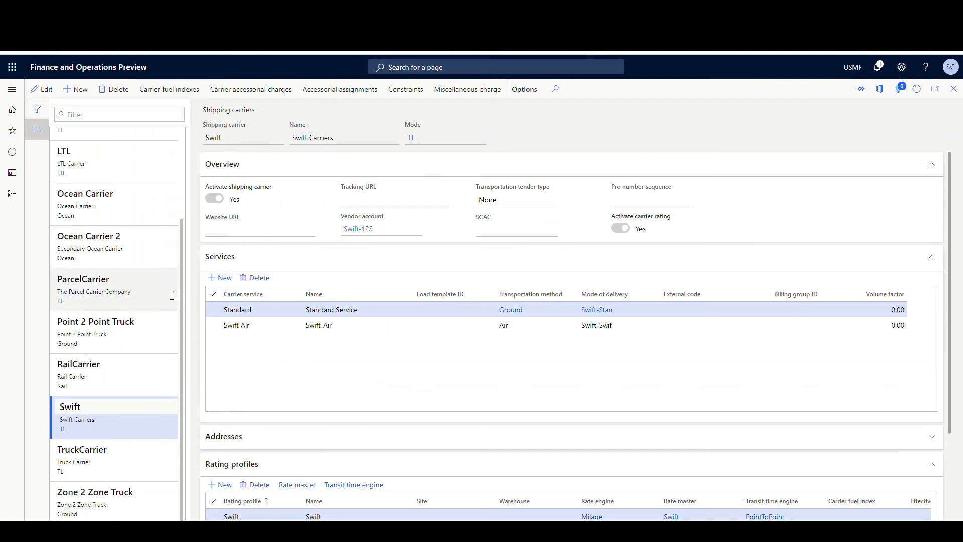
scroll(391, 413, down, 2)
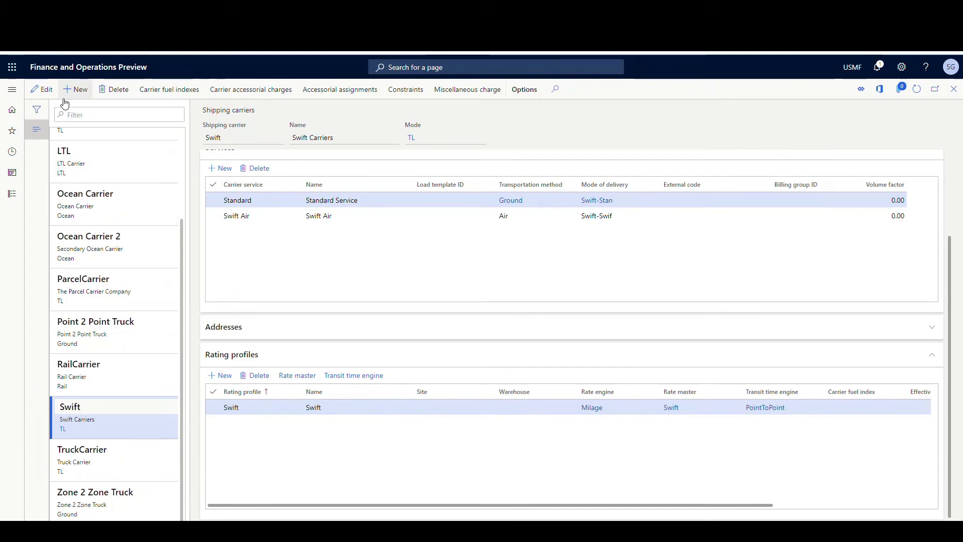
click(40, 90)
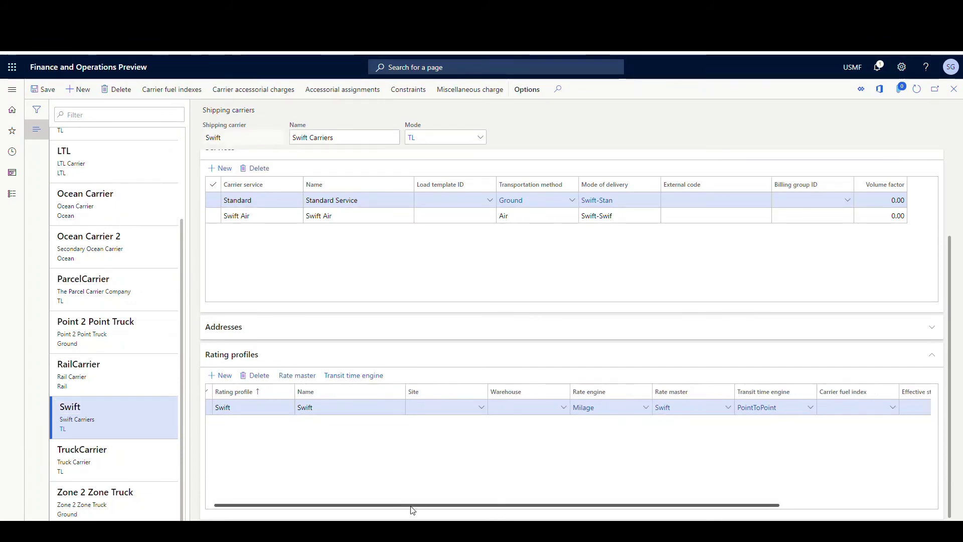
Step: Assign the Swift Diesel carrier fuel index to the Swift rating profile, save it, and check the carrier's fuel indexes
drag(398, 506, 507, 506)
click(760, 407)
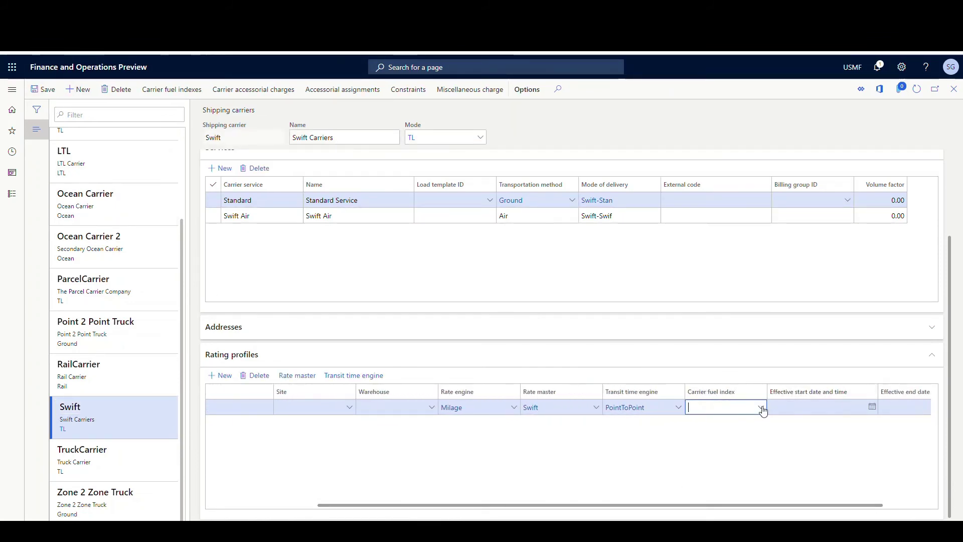
click(722, 301)
click(43, 91)
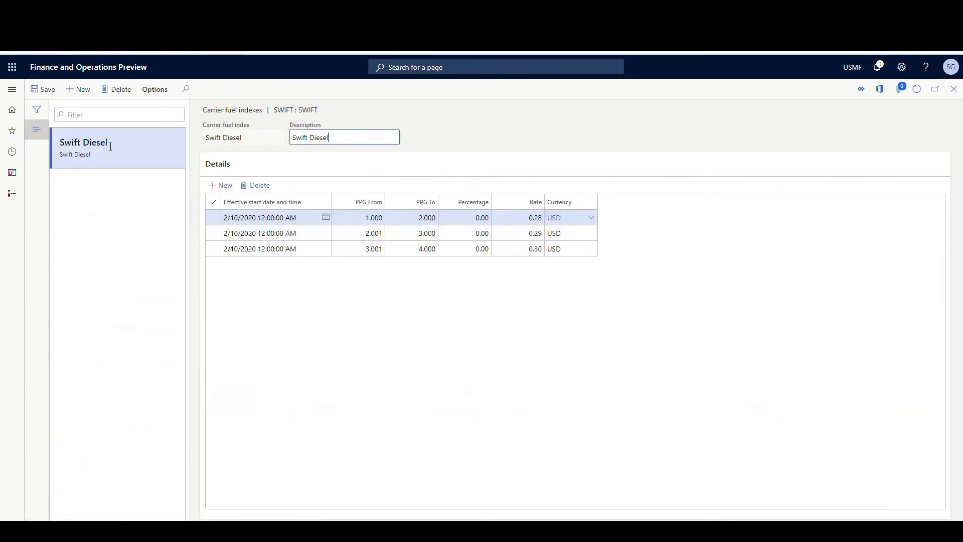
click(953, 89)
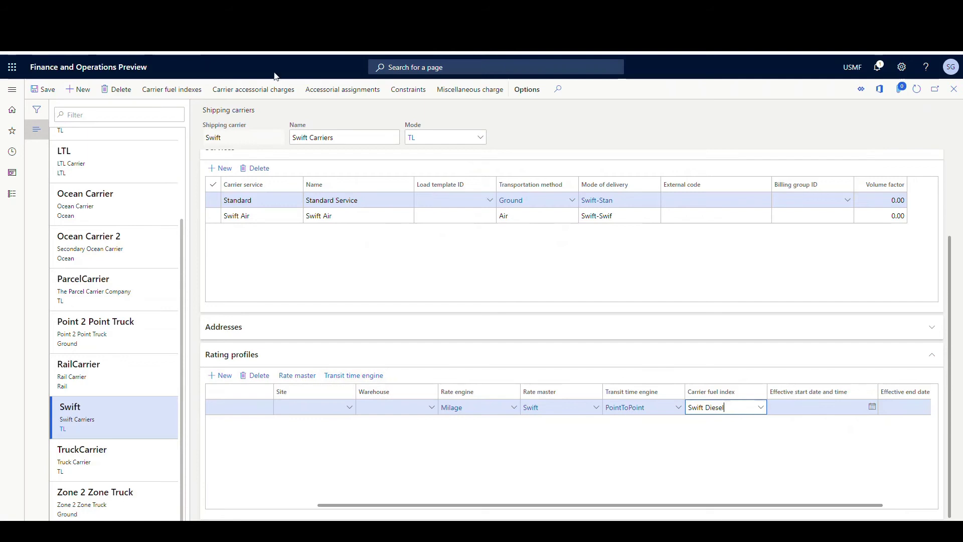
Step: Add a Fuel carrier accessorial charge for the Swift carrier with the Fuel accessorial master and save it
click(241, 92)
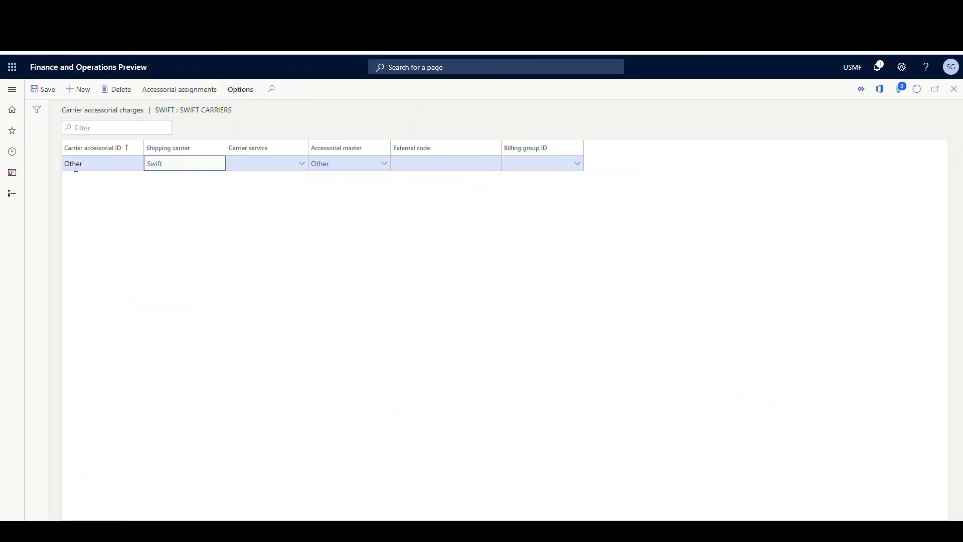
click(80, 89)
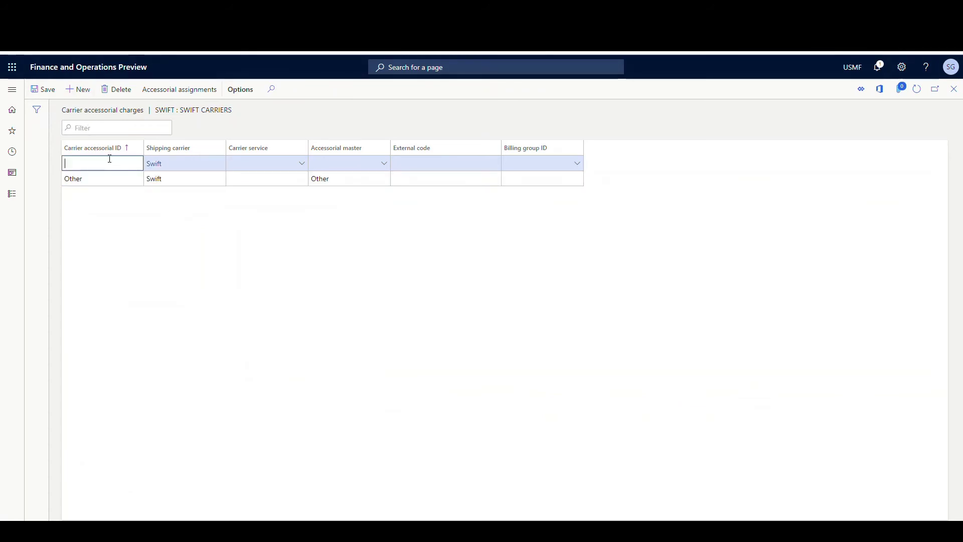
text(Fuel)
key(Tab)
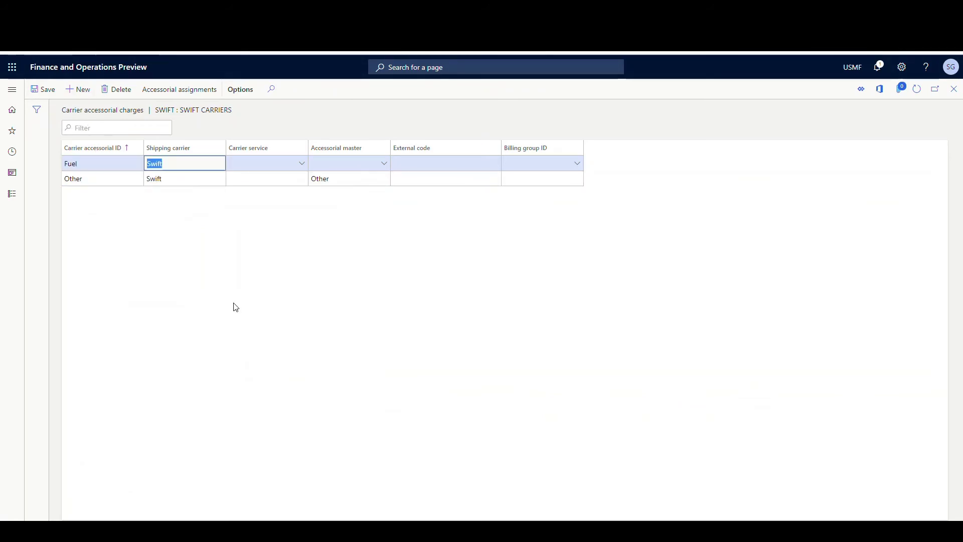
key(Tab)
click(379, 165)
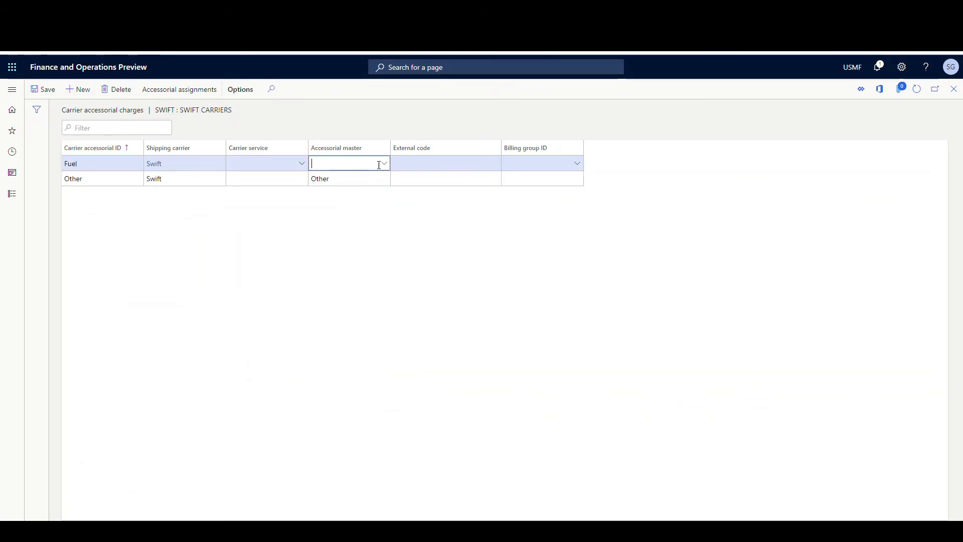
click(385, 164)
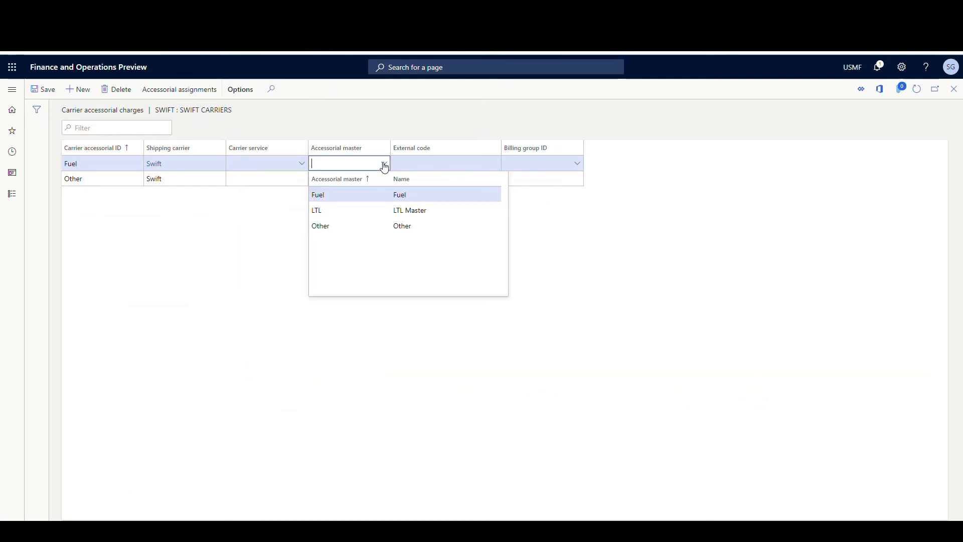
click(338, 195)
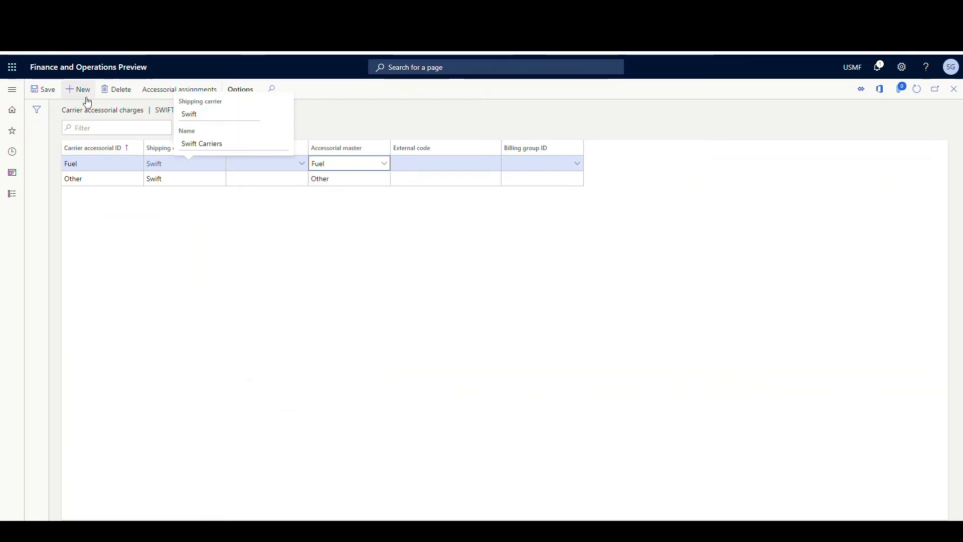
click(40, 95)
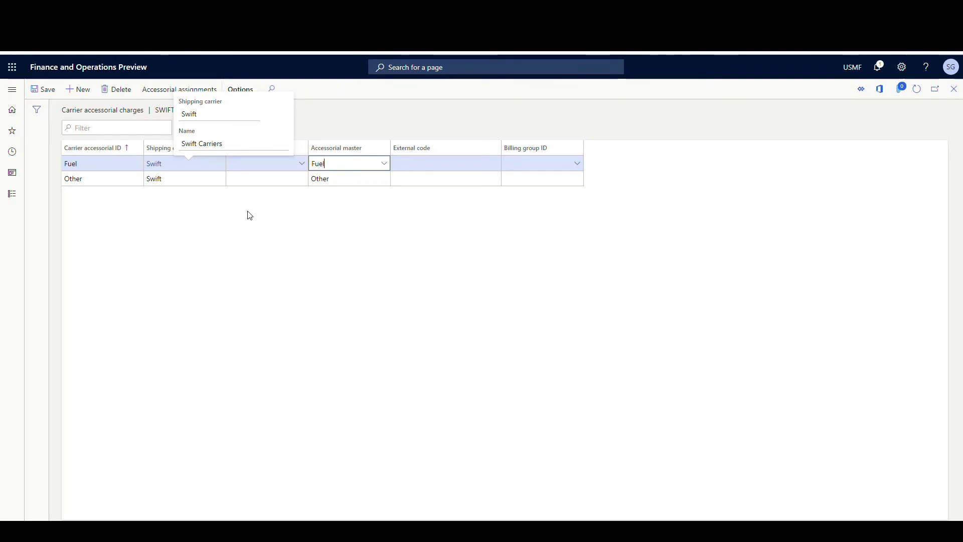
click(953, 90)
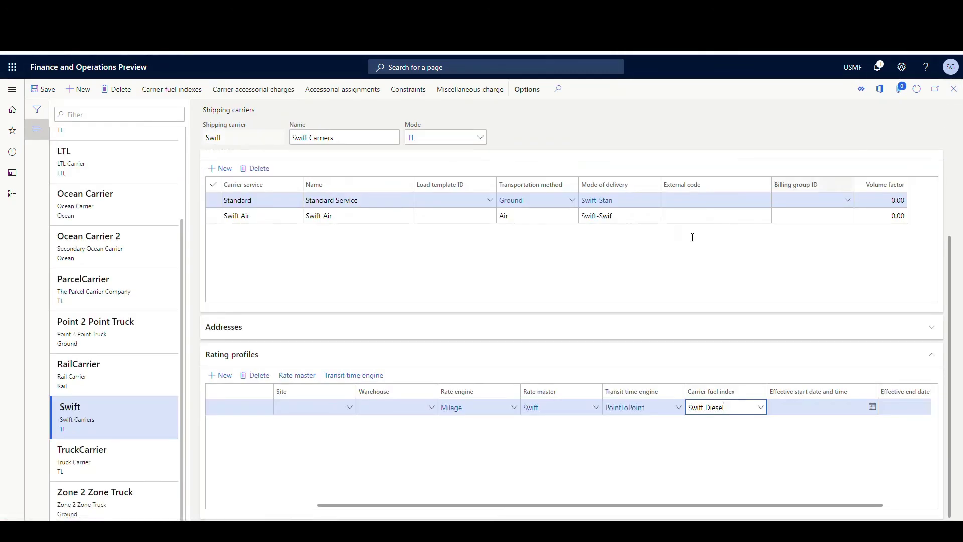
Step: Create an accessorial assignment for the Swift carrier named Swift Fuel with the carrier accessorial ID Fuel
click(337, 95)
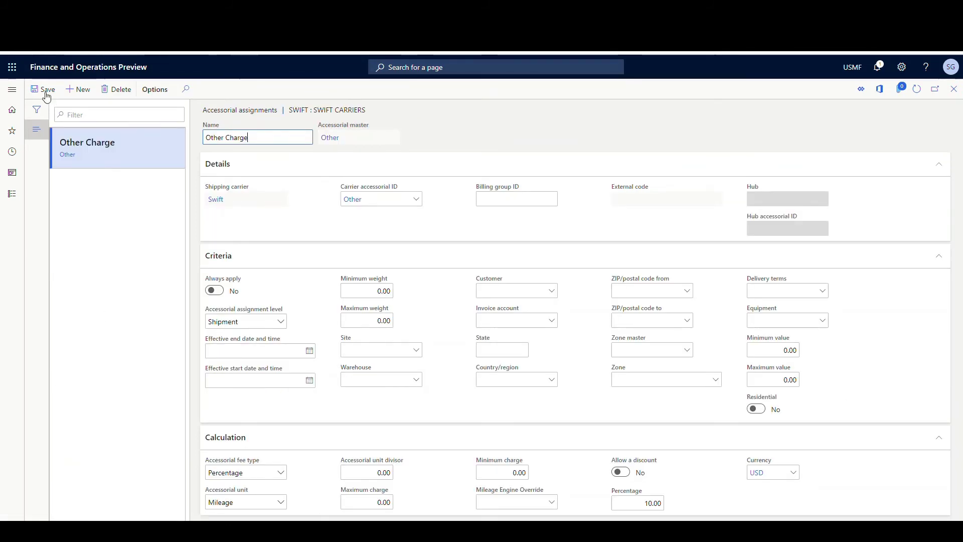
click(79, 90)
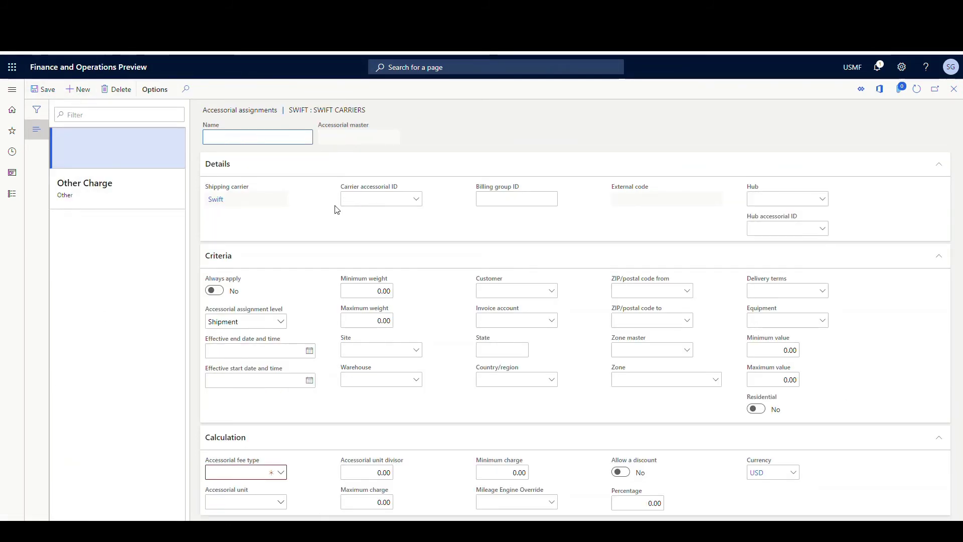
text(Fuel)
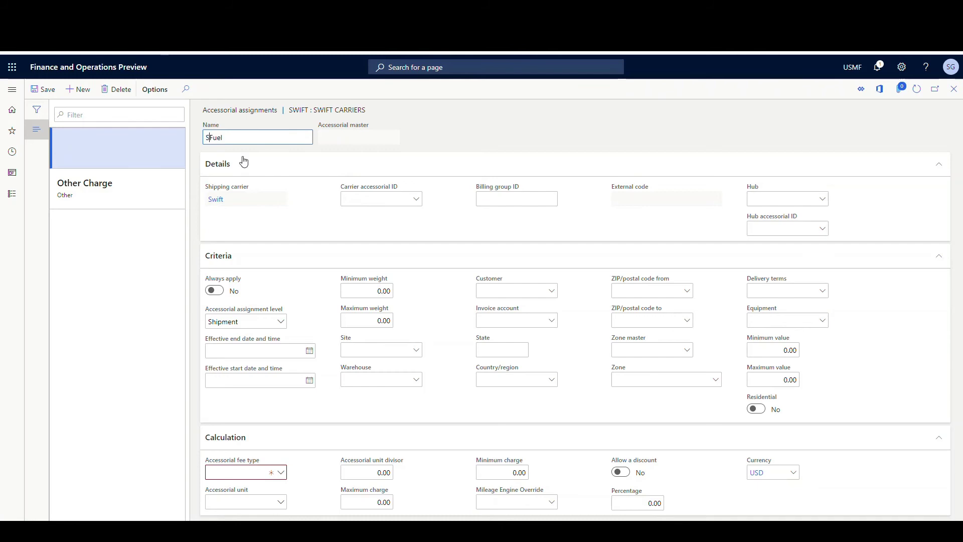
key(Tab)
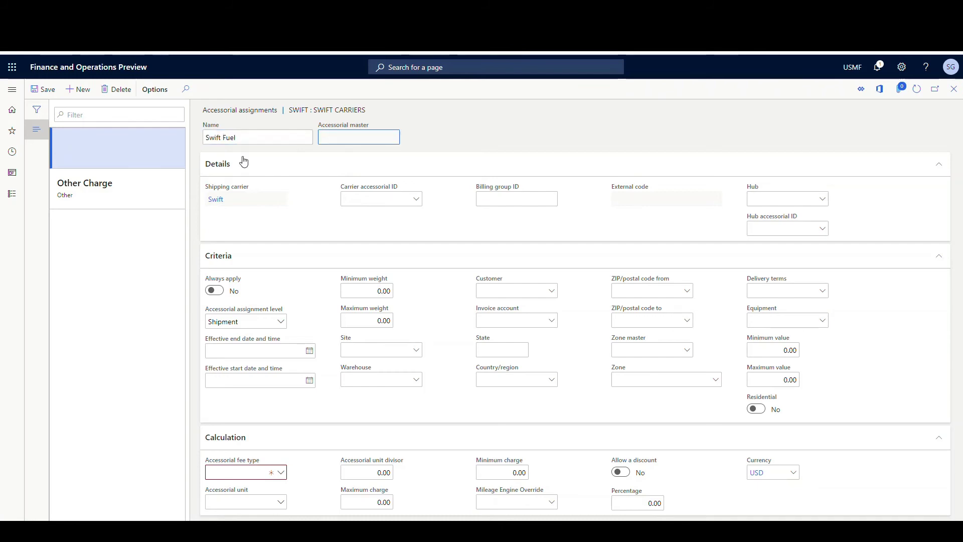
click(416, 199)
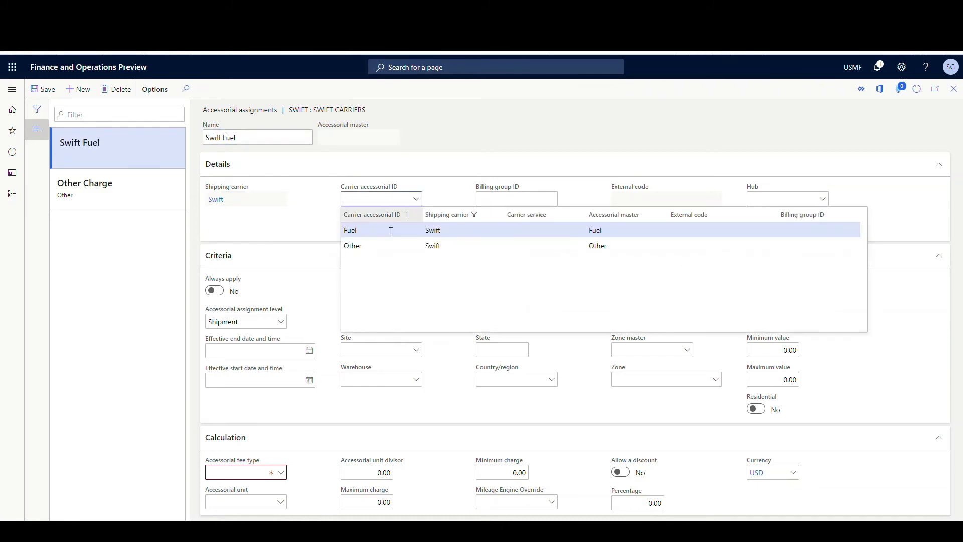
click(358, 230)
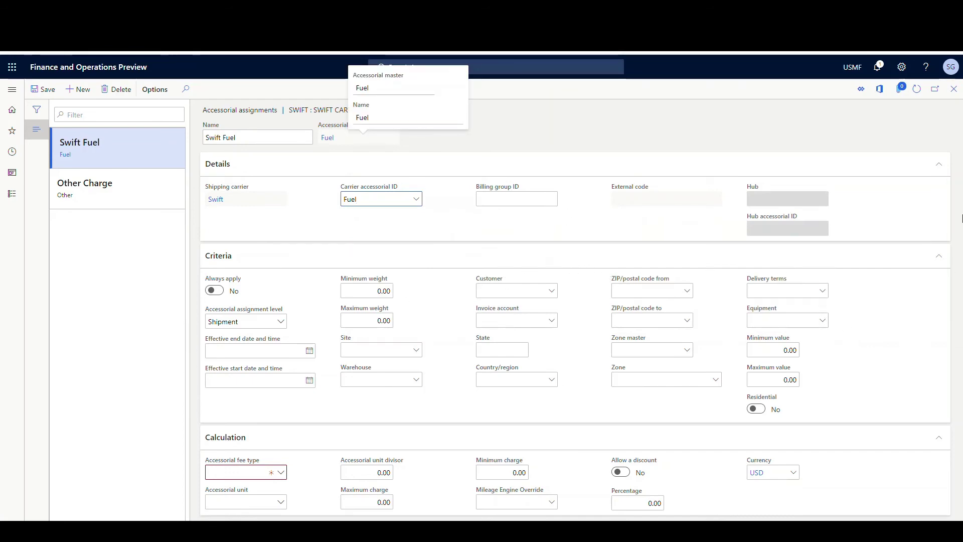
Step: Set the Swift Fuel assignment's calculation to fee type Fuel surcharge, unit Mileage and region US, and save it
click(937, 258)
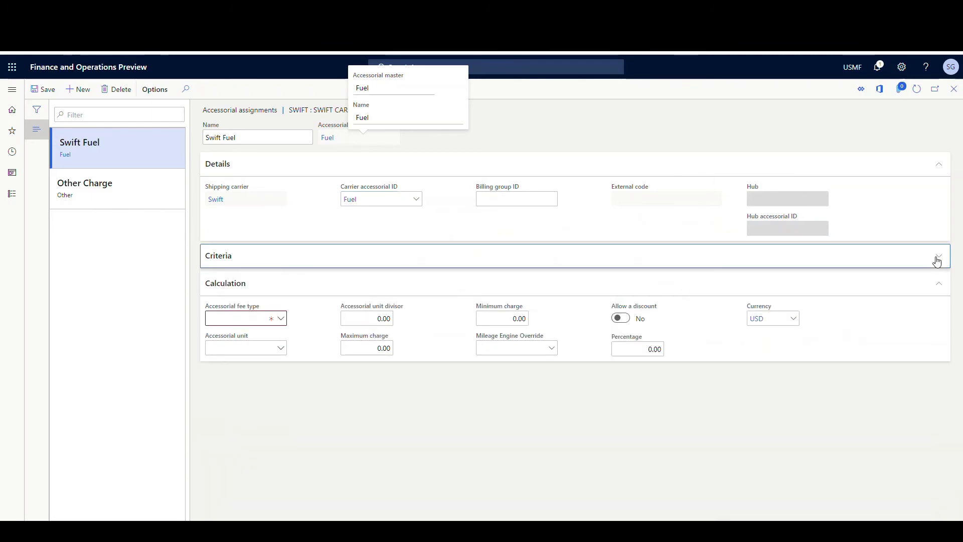
click(282, 319)
click(266, 379)
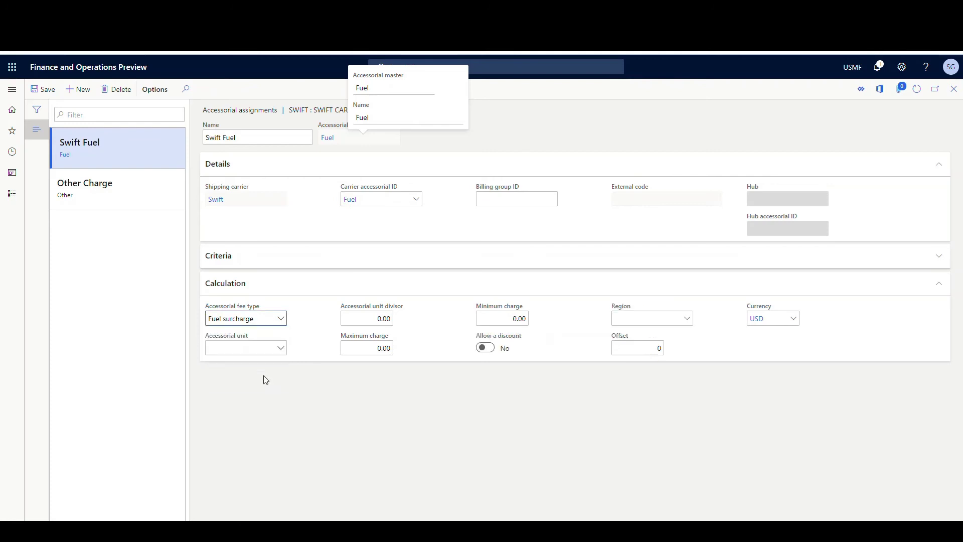
click(280, 350)
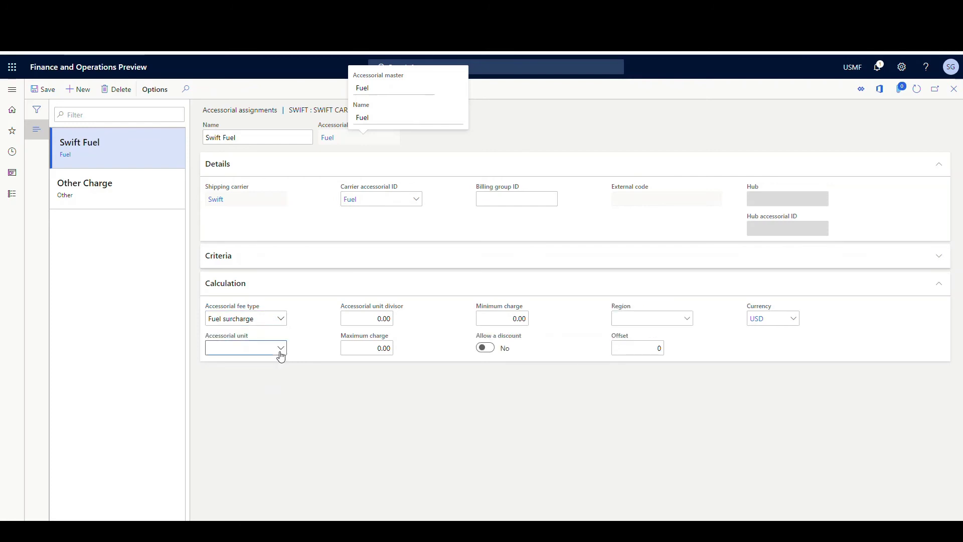
click(244, 454)
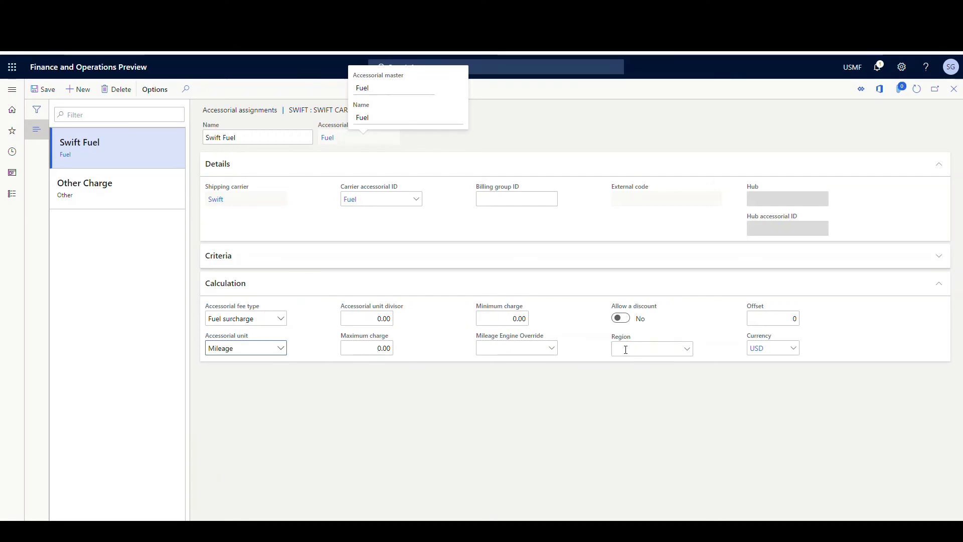
click(687, 351)
click(688, 352)
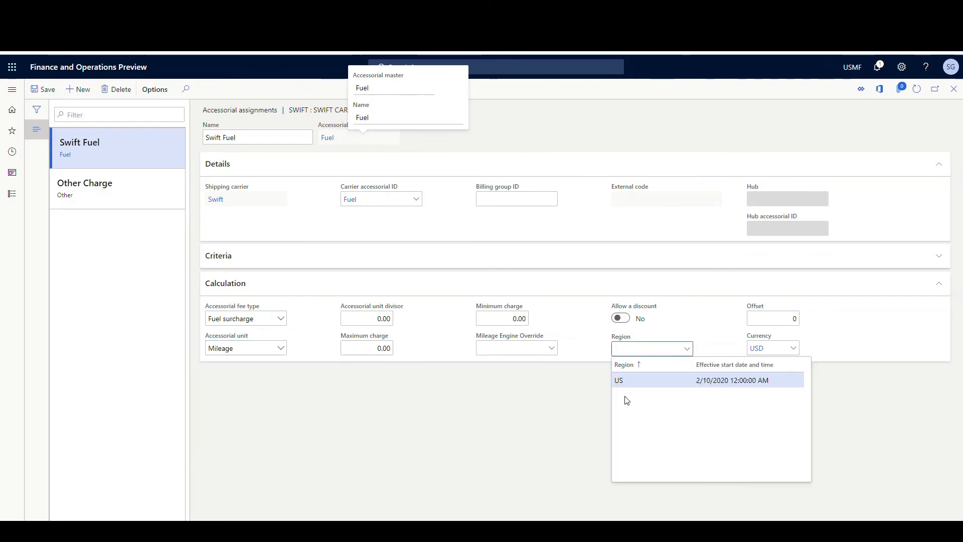
click(626, 380)
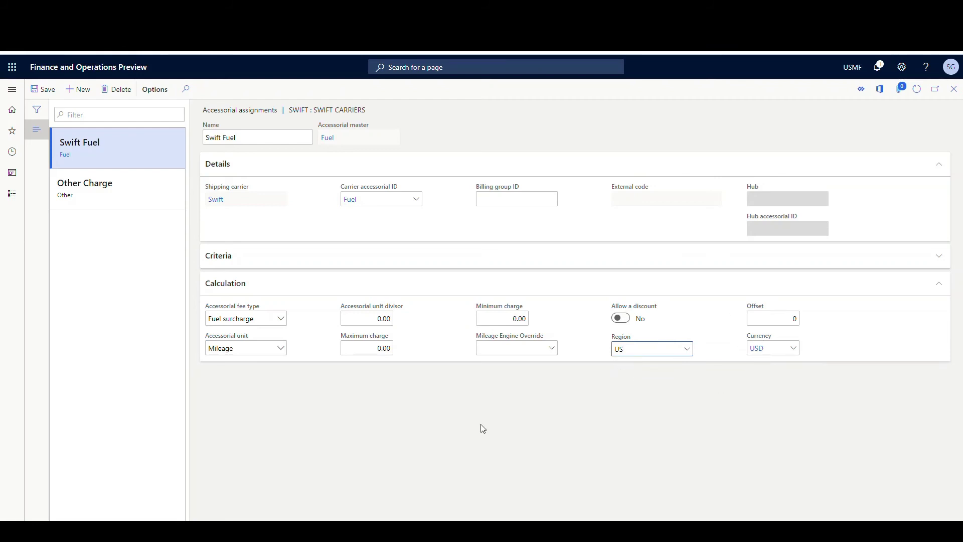
click(45, 92)
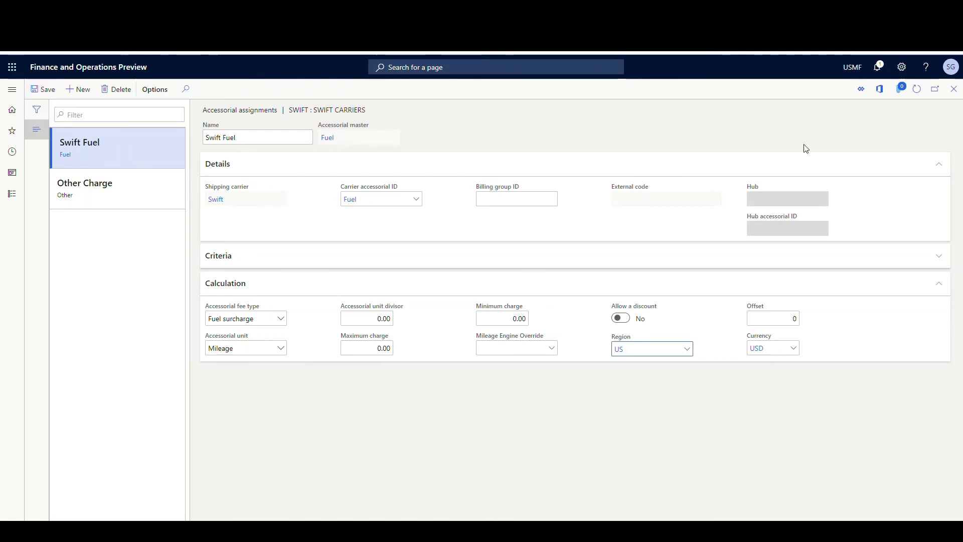
click(953, 89)
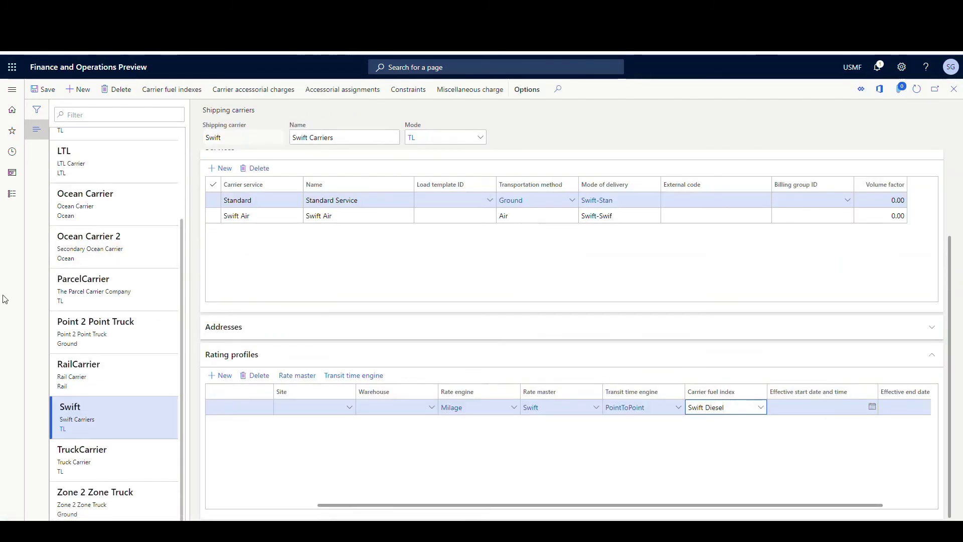
Step: Add a miscellaneous charge for the Swift carrier with charges code FUEL and accessorial master Fuel, and save it
click(480, 93)
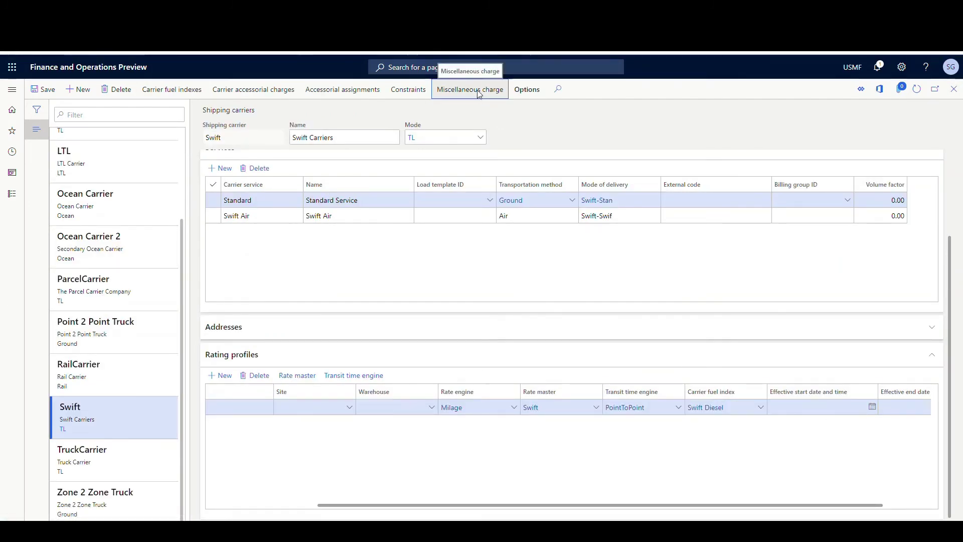
click(76, 90)
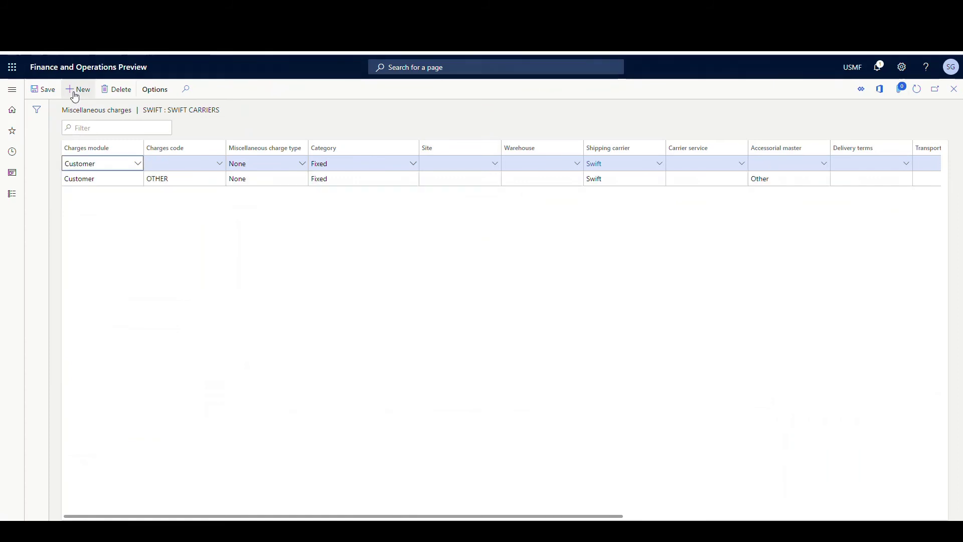
click(219, 164)
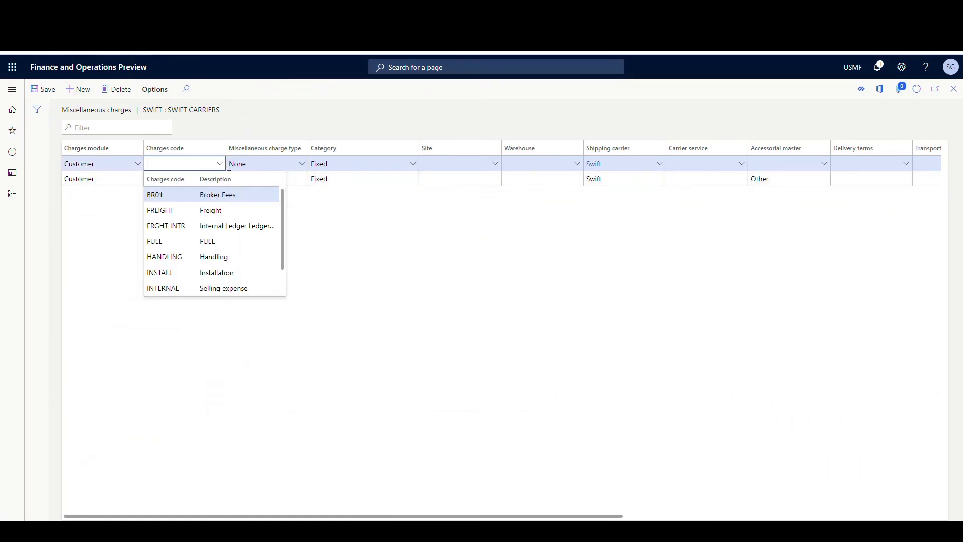
click(222, 238)
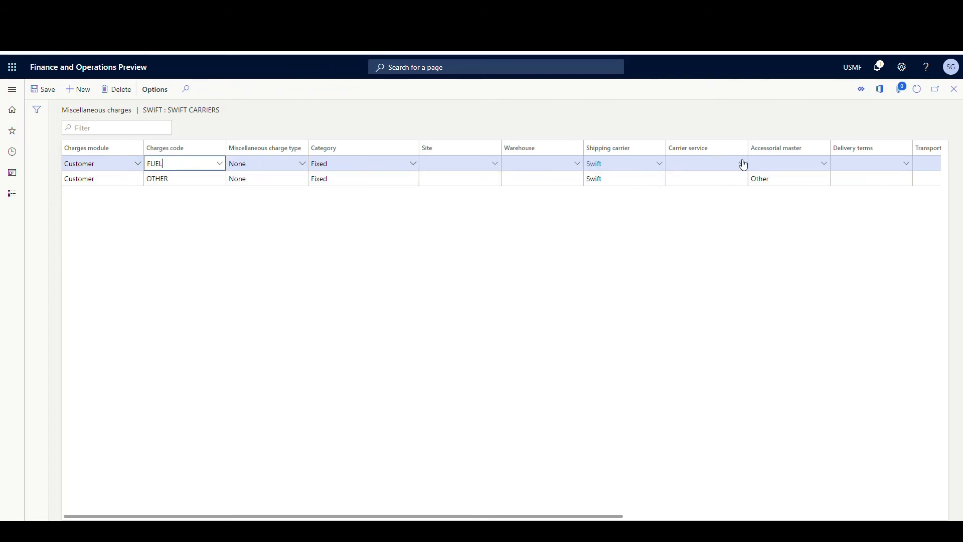
click(822, 164)
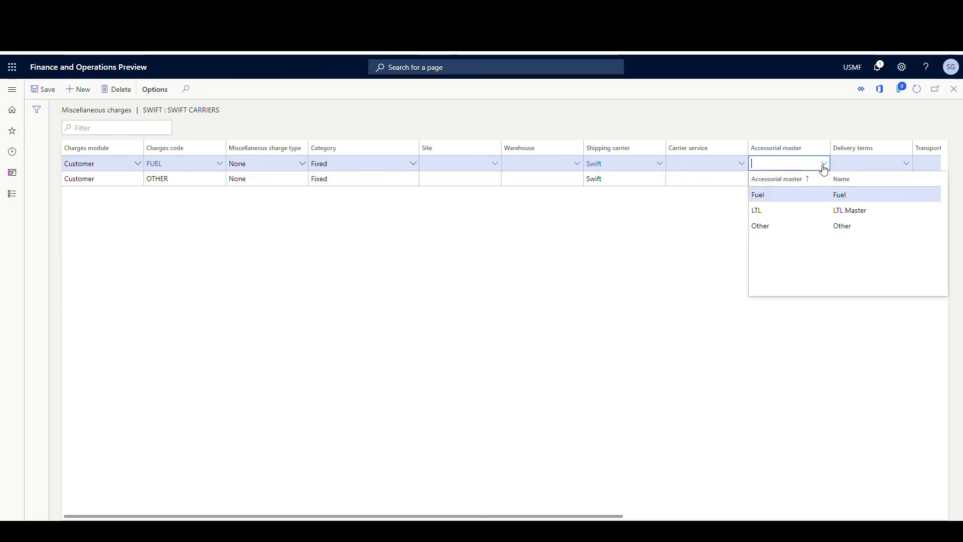
click(788, 194)
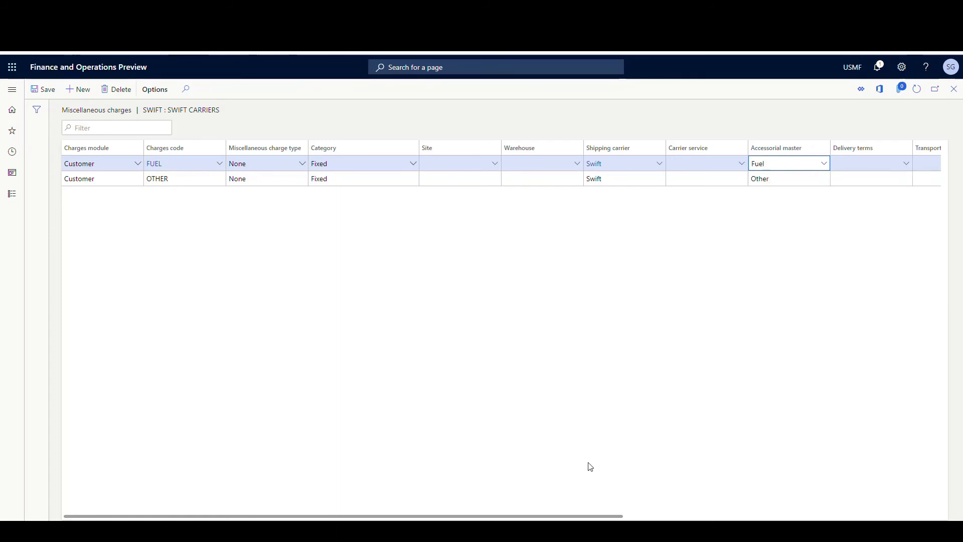
drag(575, 515, 561, 464)
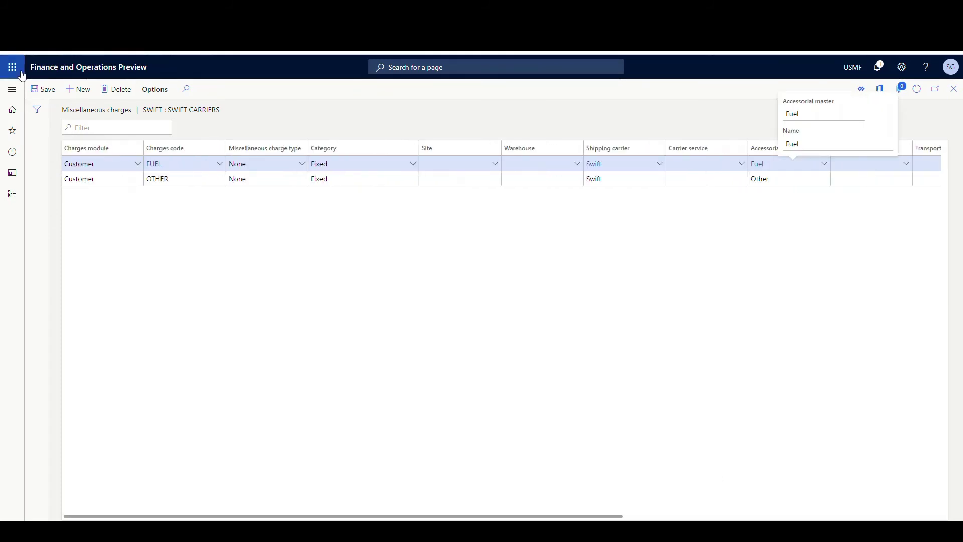
click(46, 92)
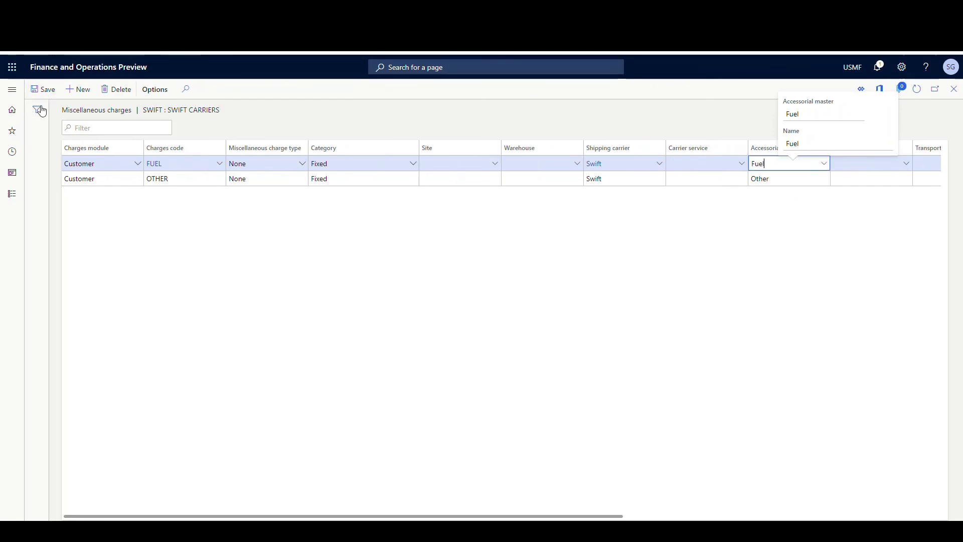
Step: Open the accounts receivable charges codes and check the FUEL code's debit and credit posting setup, including its credit account
click(14, 91)
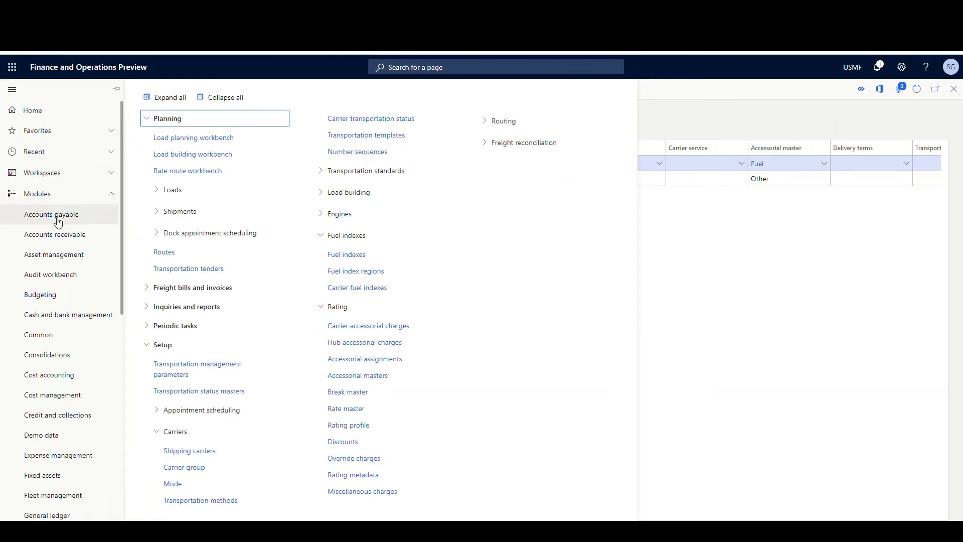
click(59, 234)
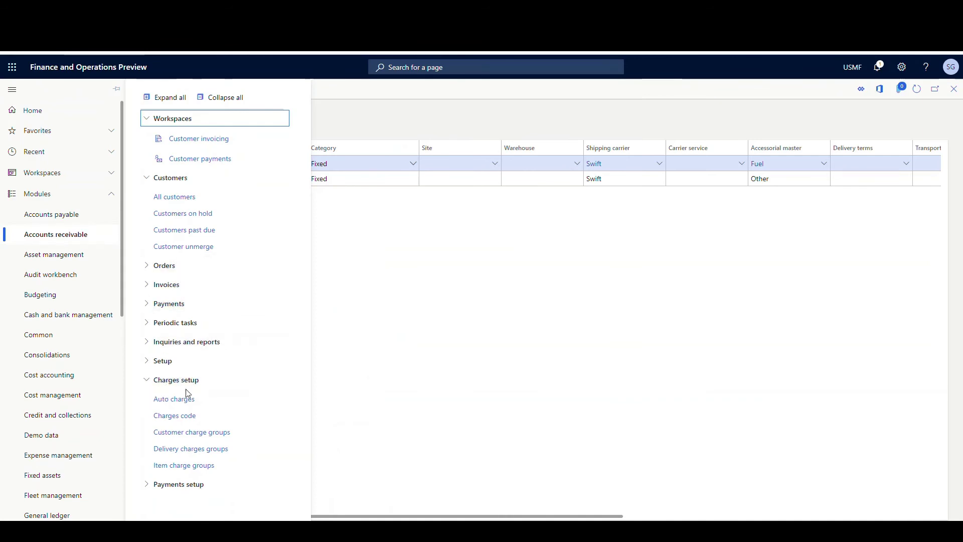
click(184, 417)
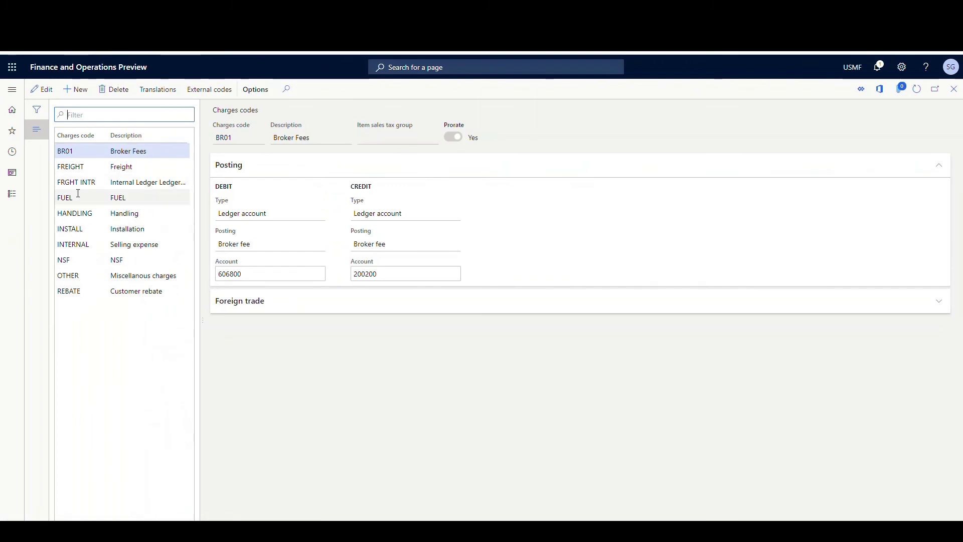
click(79, 194)
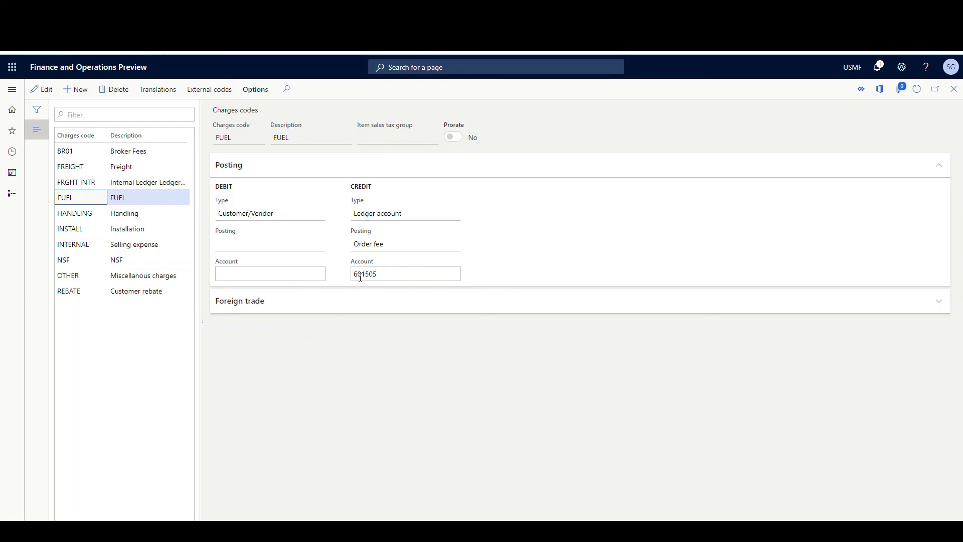
mouse_move(367, 277)
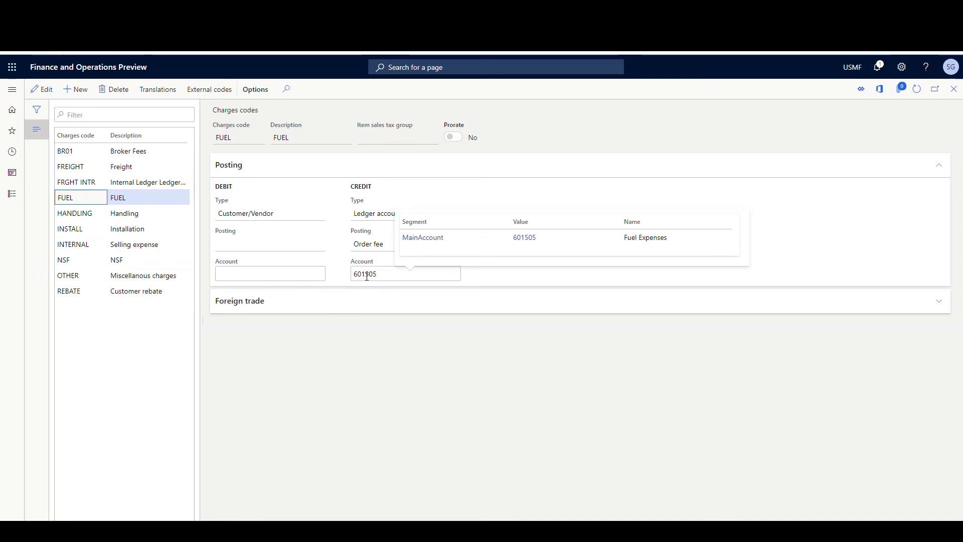
Step: Open the rate route workbench from the Transportation management planning area
click(12, 92)
scroll(29, 196, down, 5)
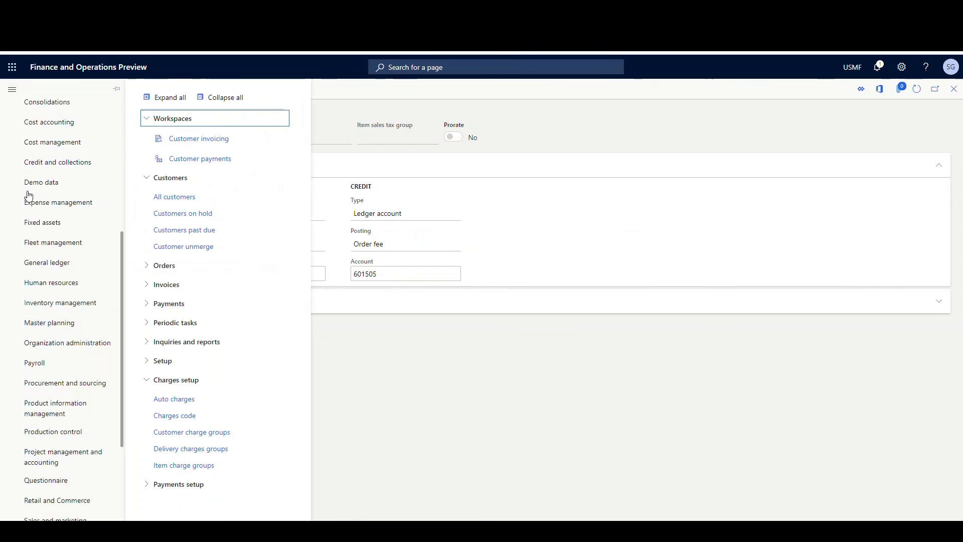
scroll(28, 196, down, 3)
click(88, 475)
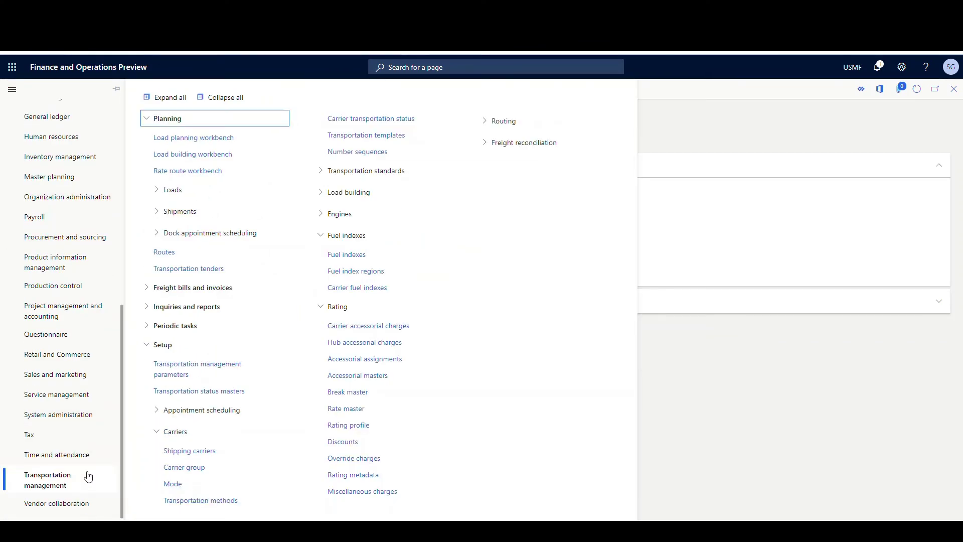
click(200, 171)
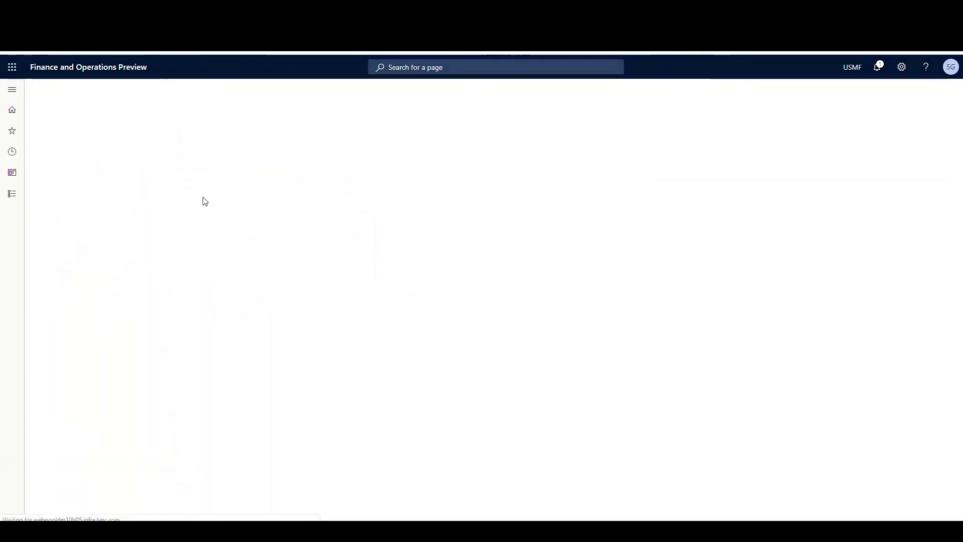
Step: Rate shop a route from ZIP code 98401 to ZIP code 31001
scroll(128, 326, down, 3)
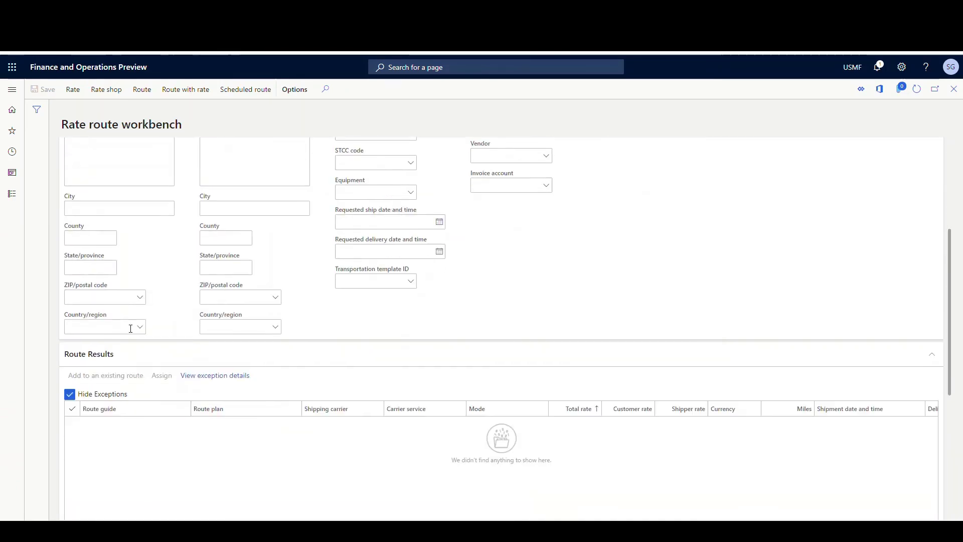
click(125, 298)
text(98401)
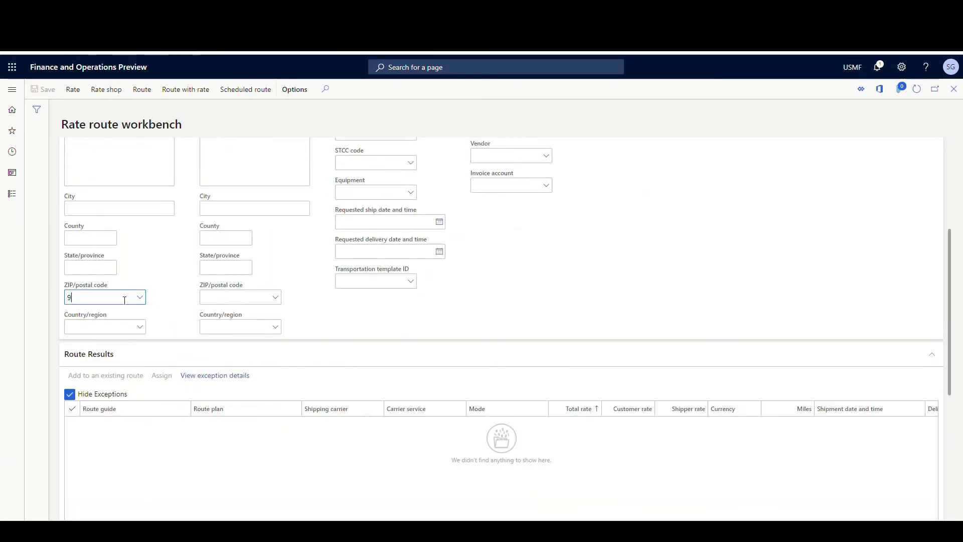
click(244, 299)
text(31001)
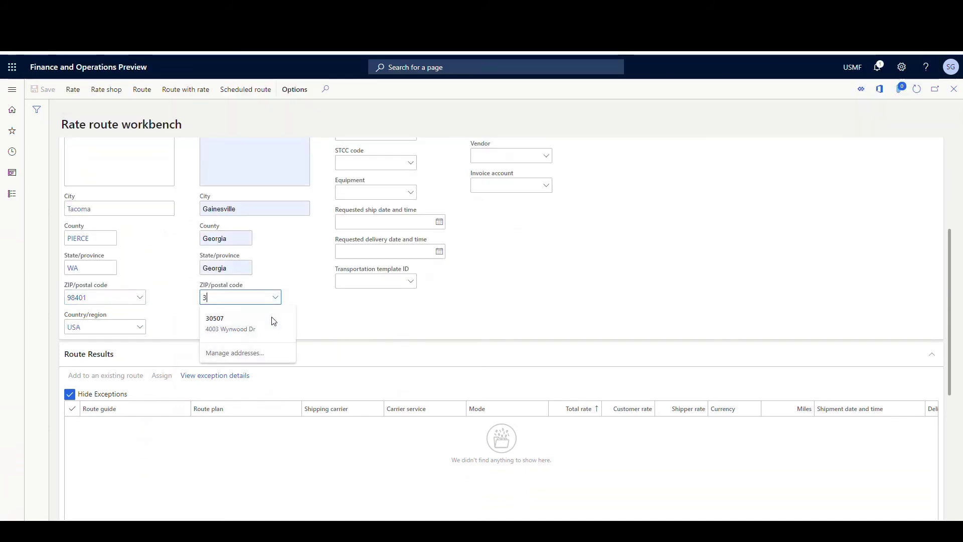
key(Tab)
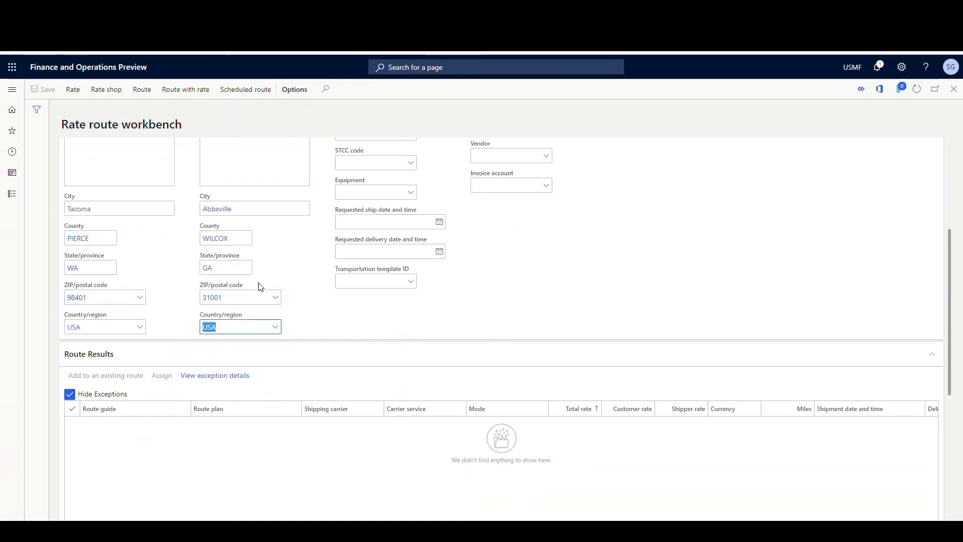
click(109, 97)
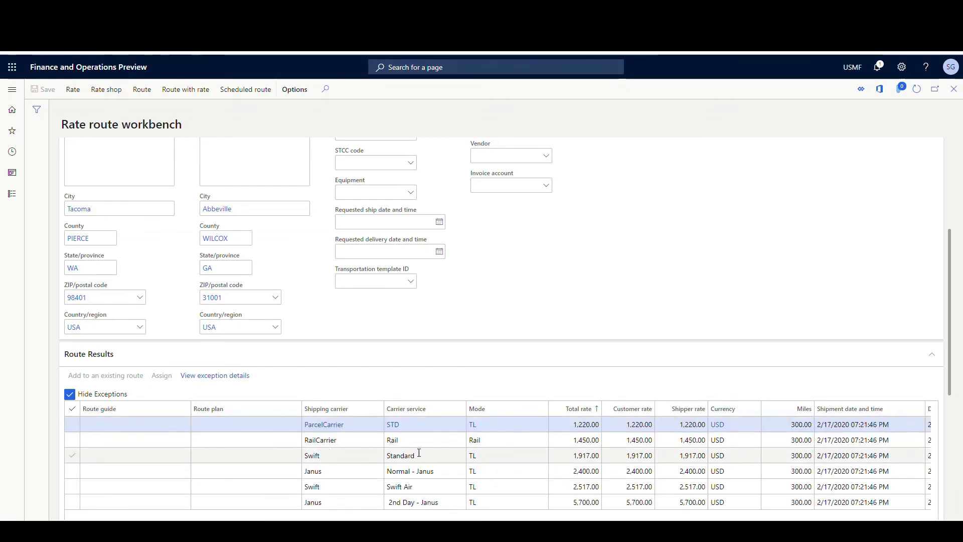
Step: Select the Swift Standard route result and examine its segment's rate details, including the Fuel and Other charges
click(330, 451)
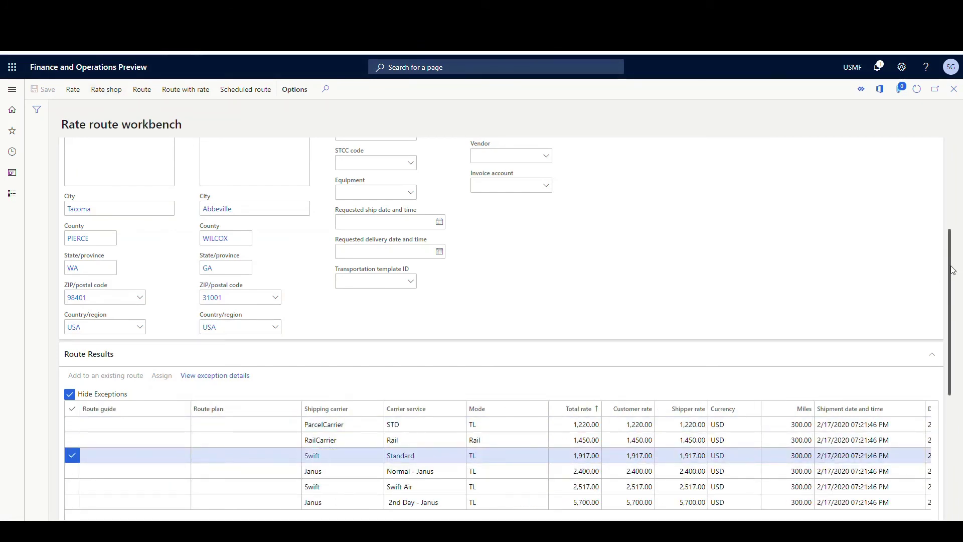
drag(958, 269, 961, 405)
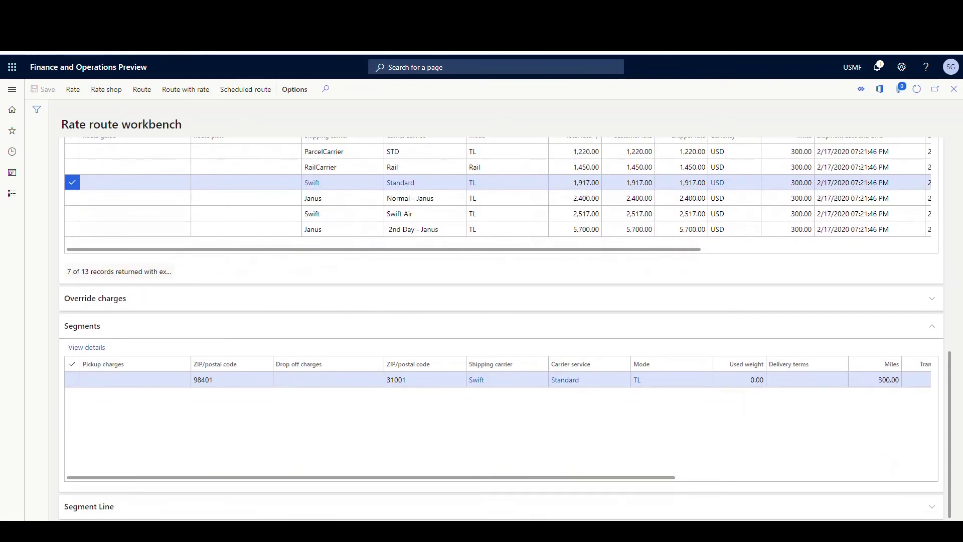
click(91, 347)
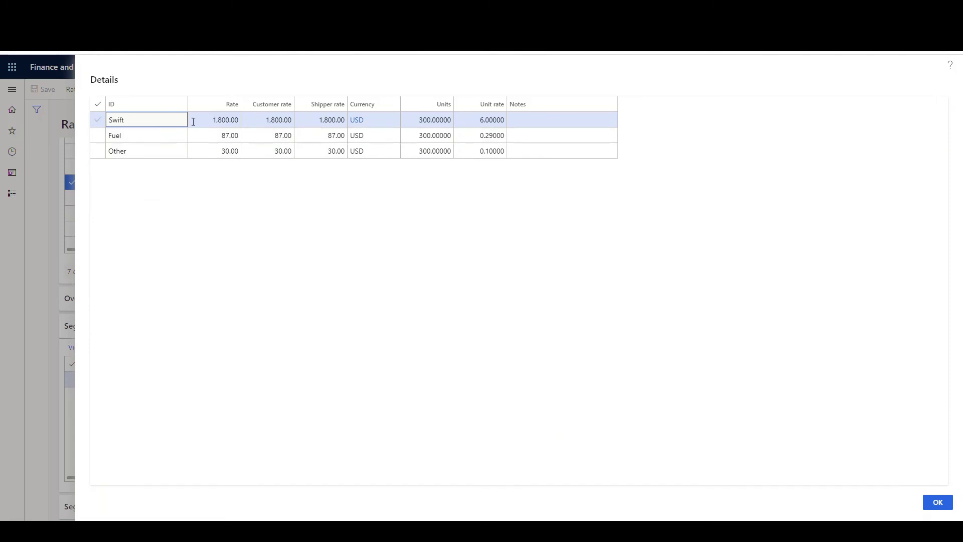
click(199, 138)
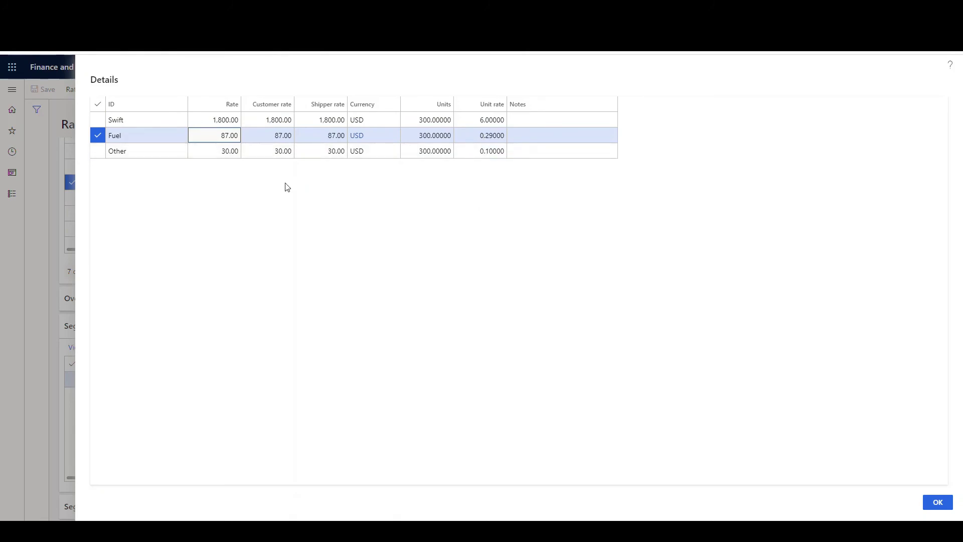
click(262, 150)
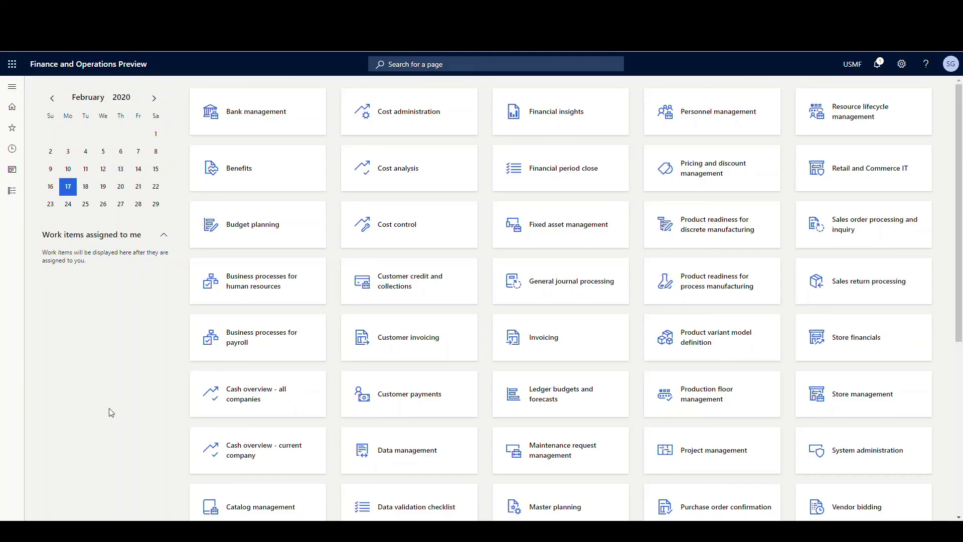
Step: Create a new sales order from all sales orders for the customer Cave Wholesales with warehouse 24
click(13, 89)
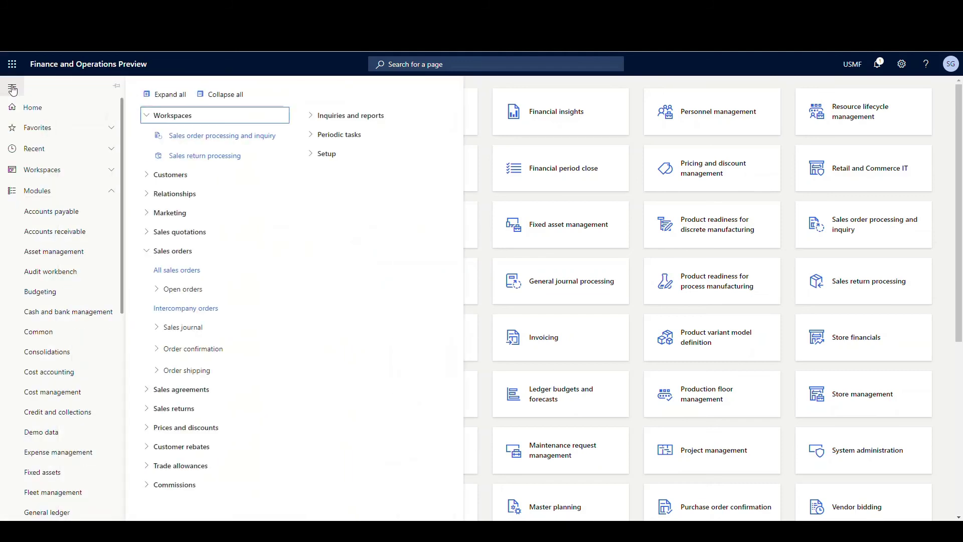
scroll(77, 280, down, 5)
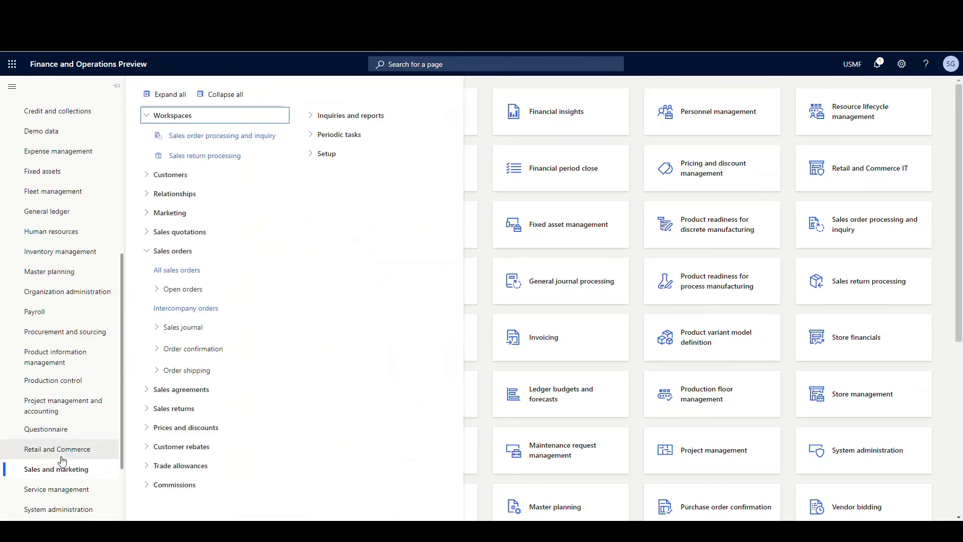
click(196, 270)
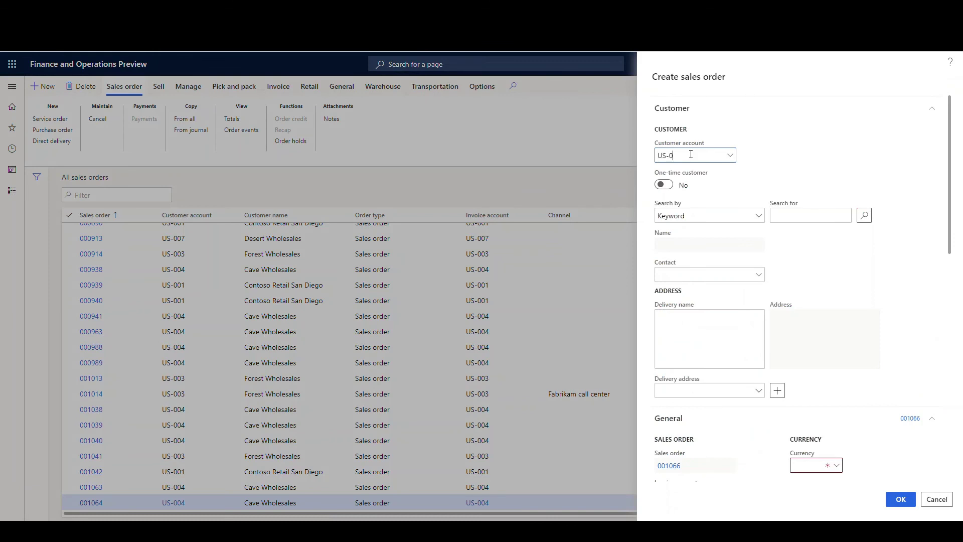
text(4)
key(Tab)
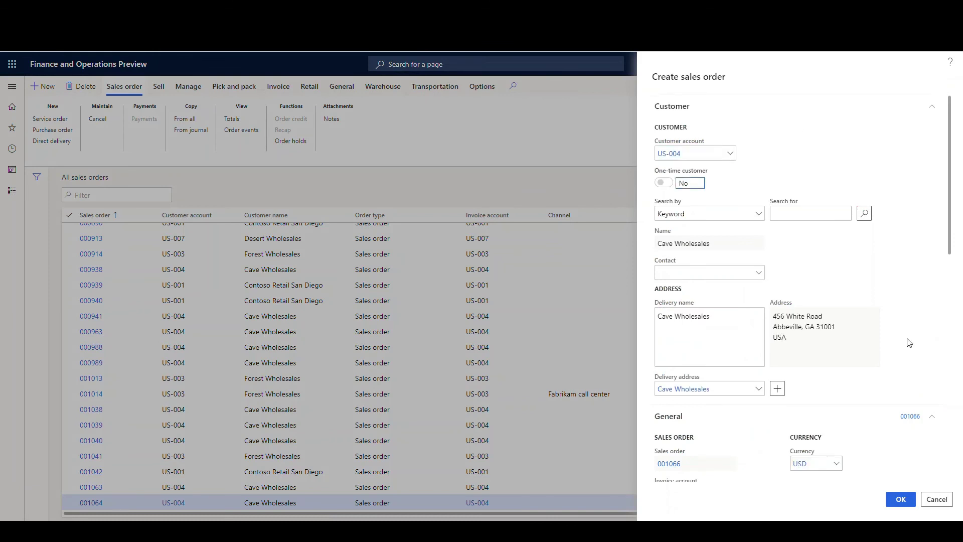
scroll(907, 340, down, 4)
click(819, 351)
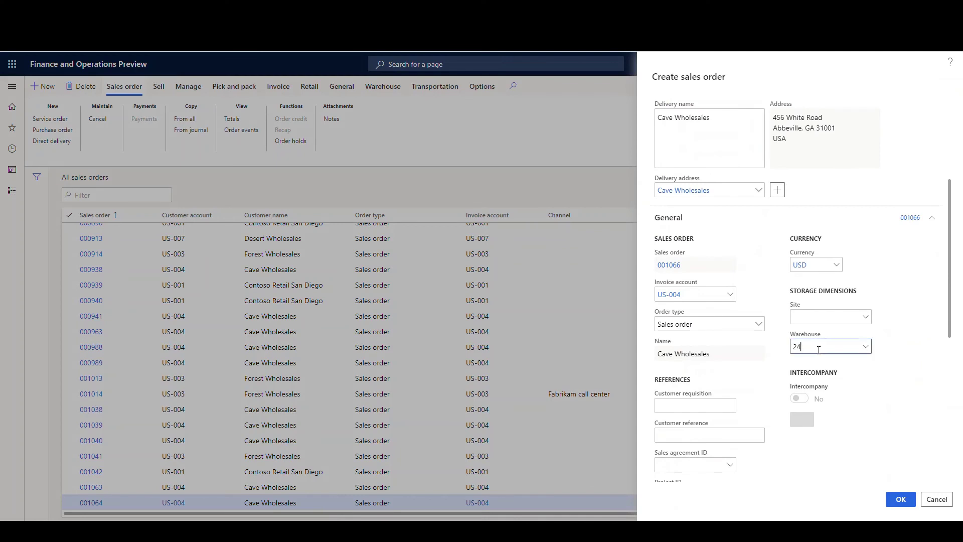
key(Tab)
click(900, 498)
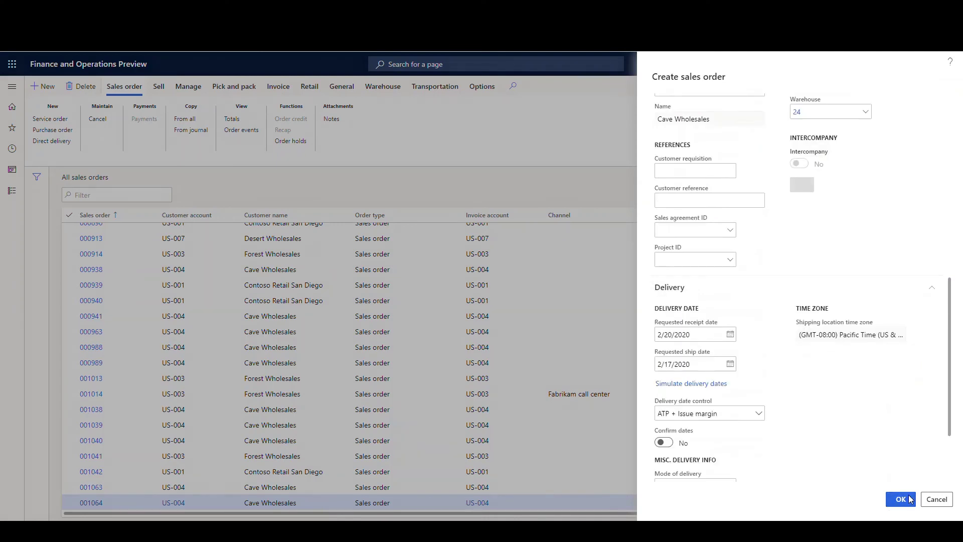
Step: Add item A0001 to the sales order and reserve the line's lot
click(211, 505)
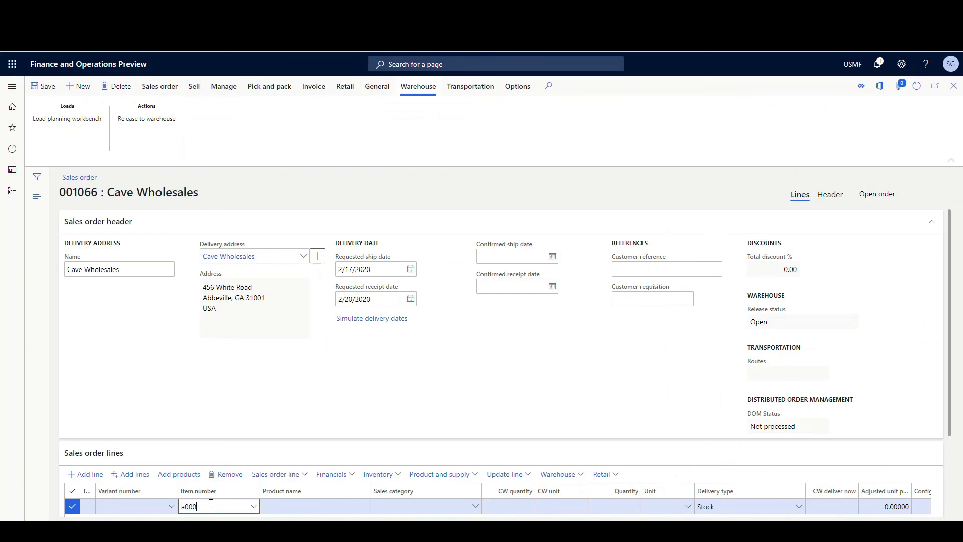
key(Tab)
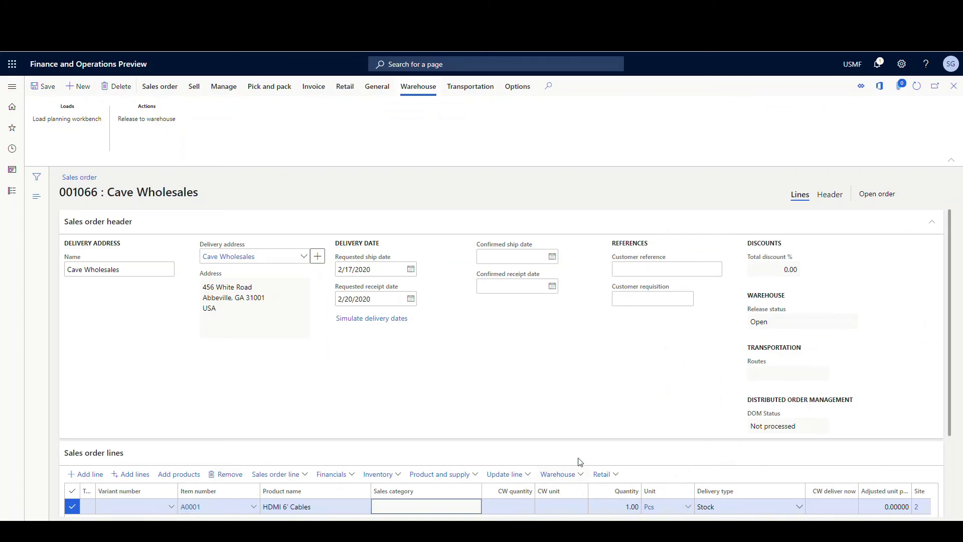
scroll(581, 461, down, 2)
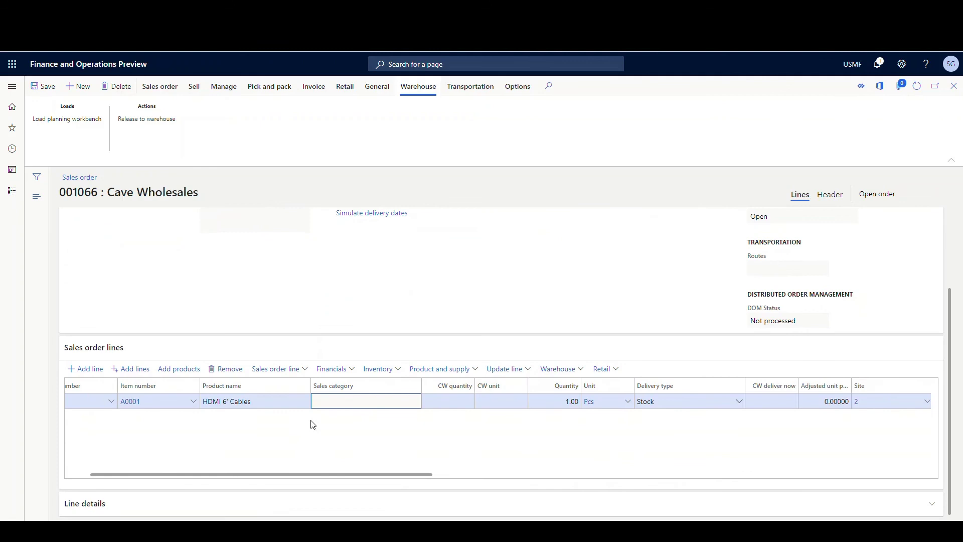
click(389, 369)
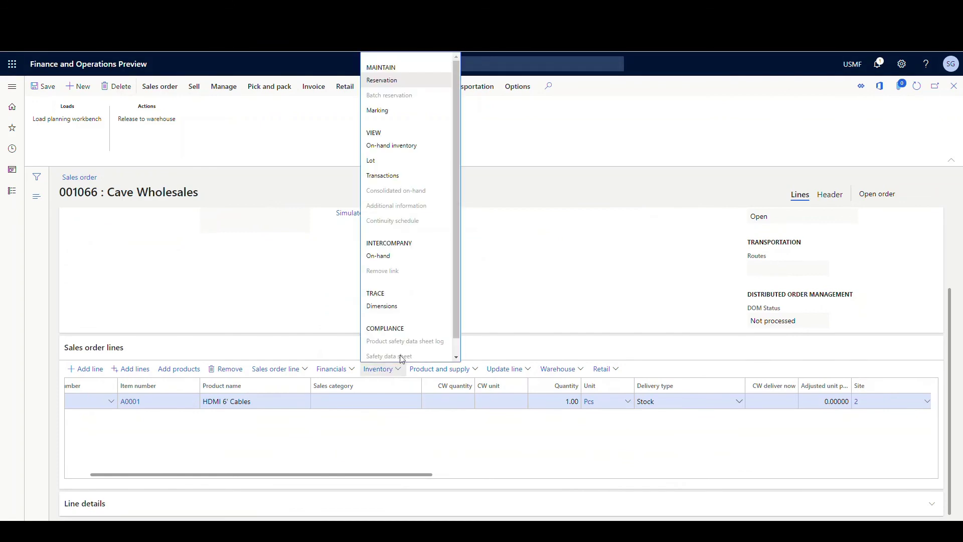
click(381, 81)
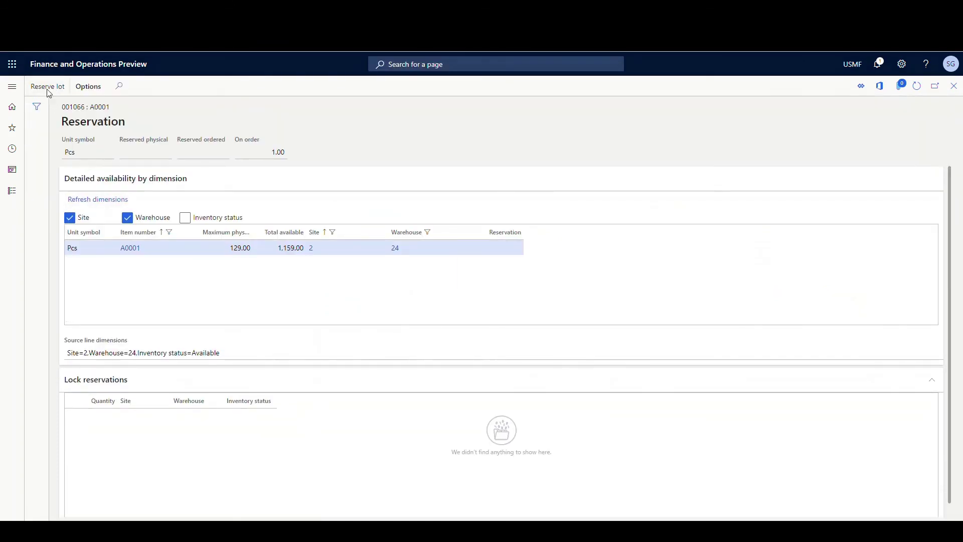
click(47, 88)
click(954, 87)
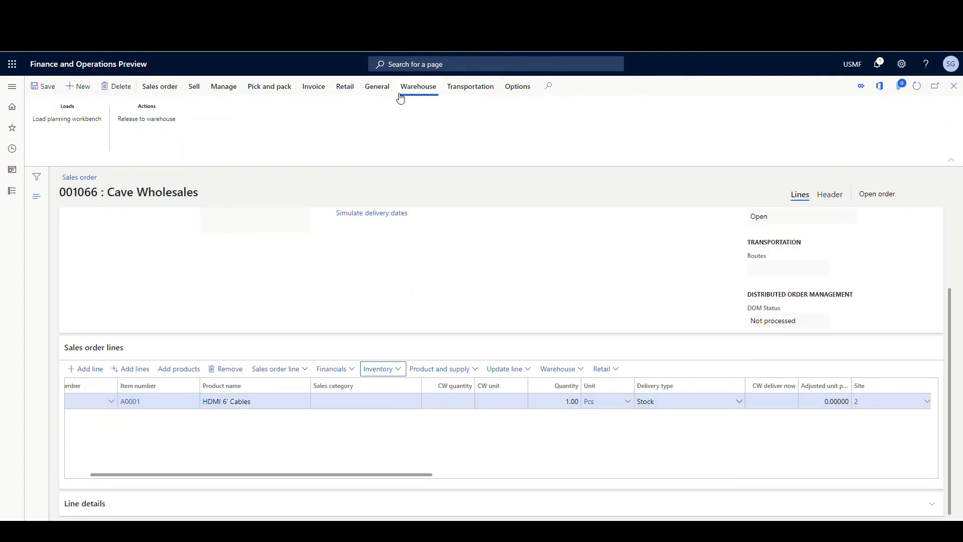
Step: In the load planning workbench, add the order's sales line to a new load using the 40' Container load template
click(85, 124)
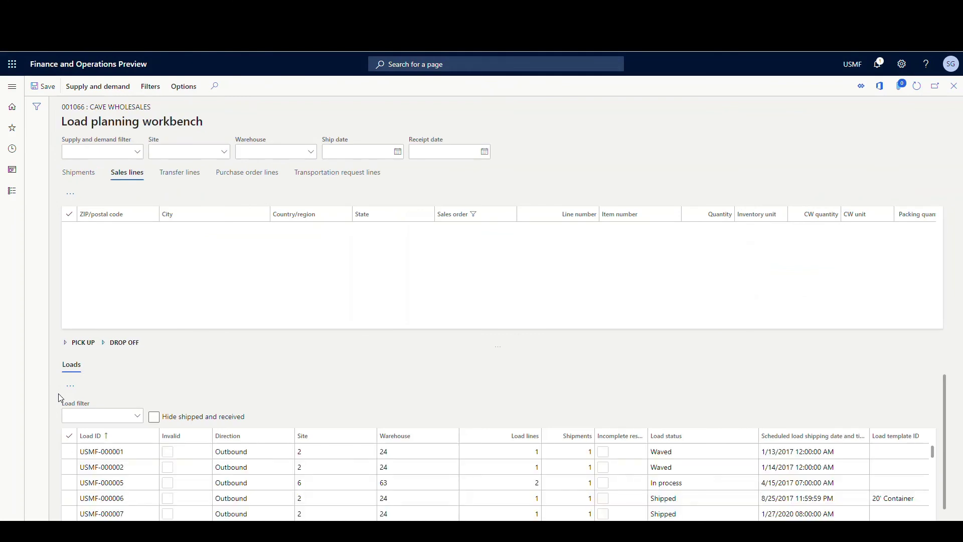
click(69, 231)
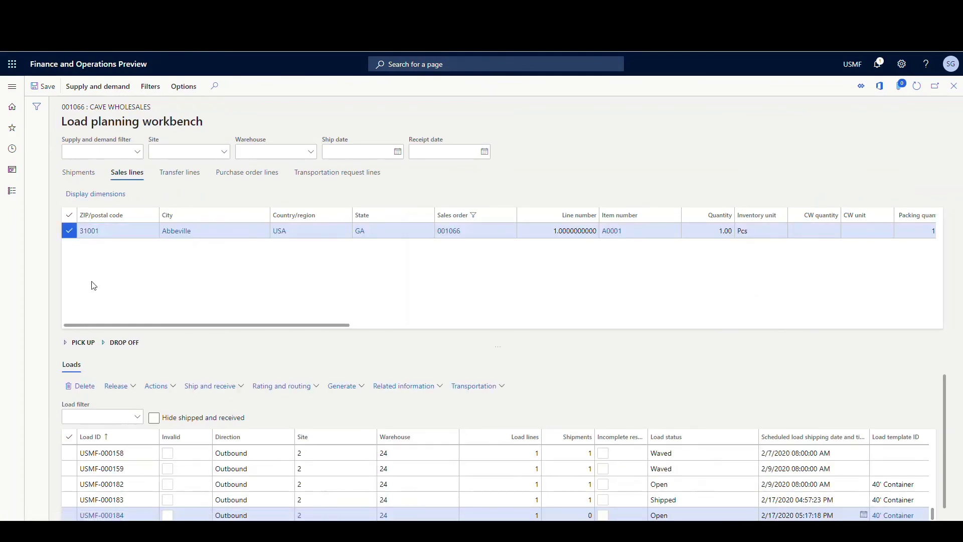
click(72, 89)
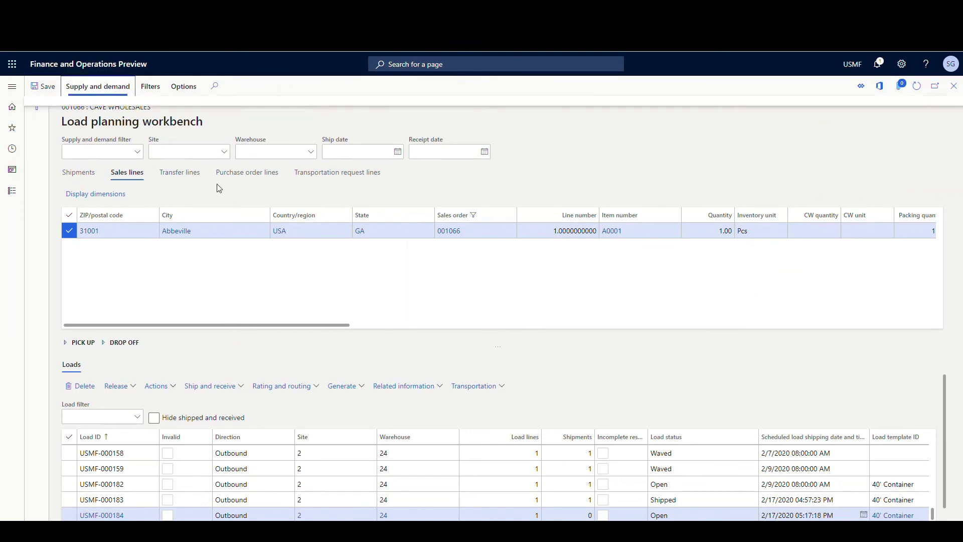
click(59, 120)
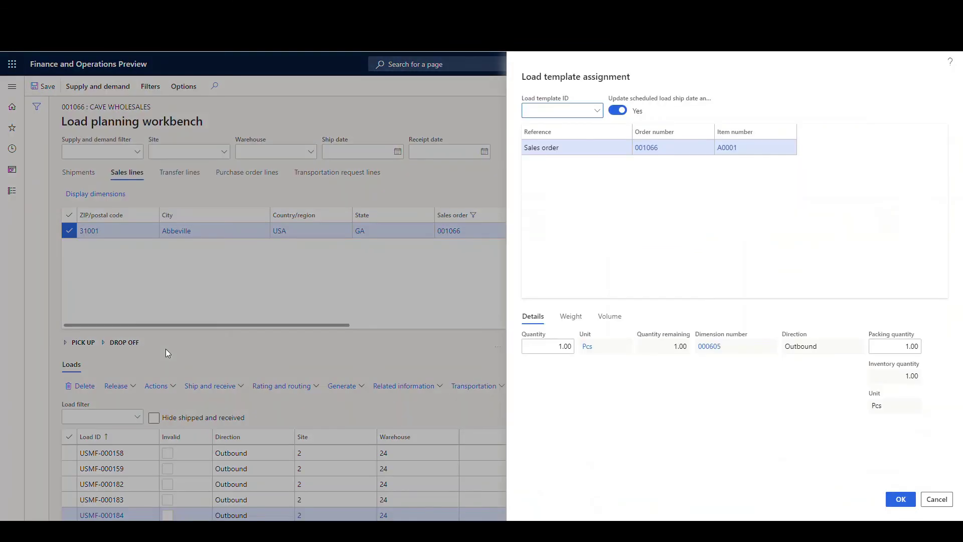
click(596, 110)
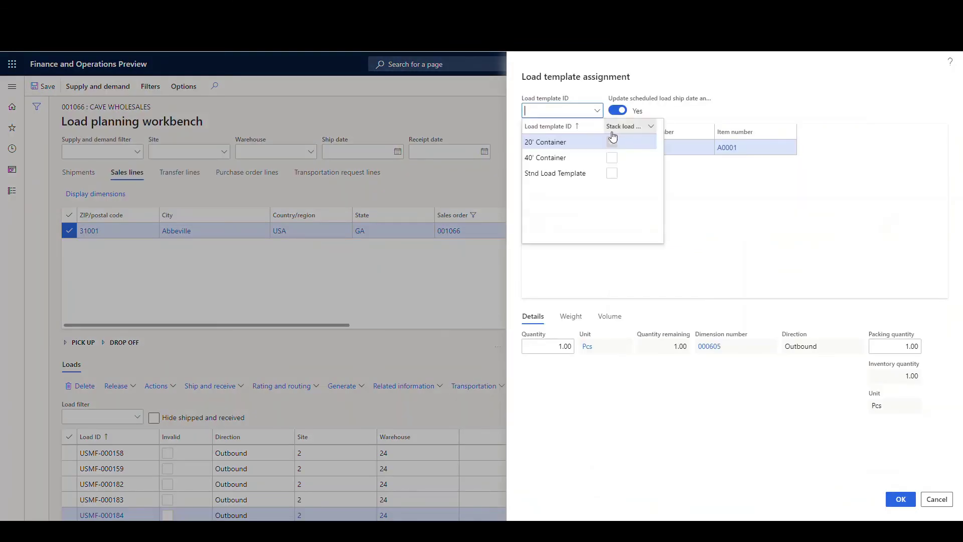
click(560, 159)
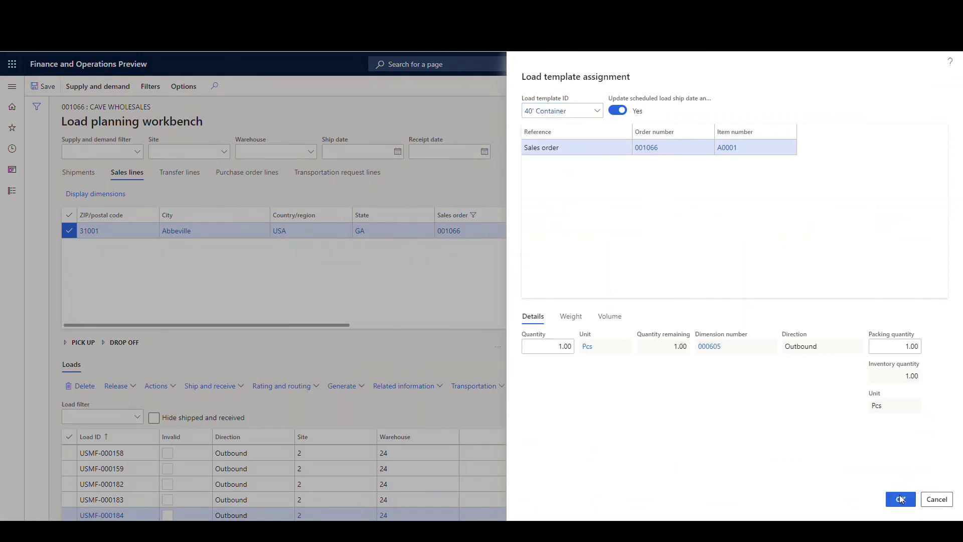
click(900, 499)
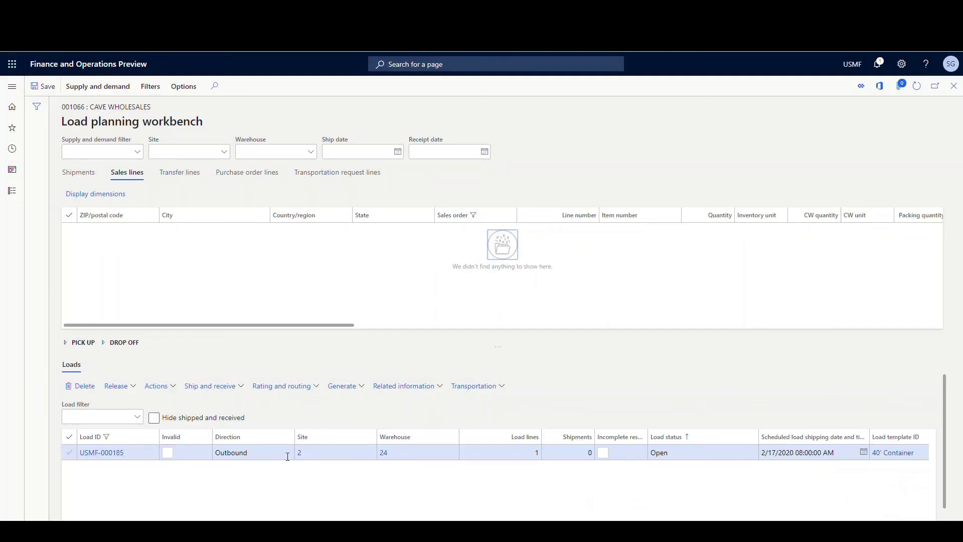
Step: Open the new load in the rate route workbench and rate shop it
click(314, 389)
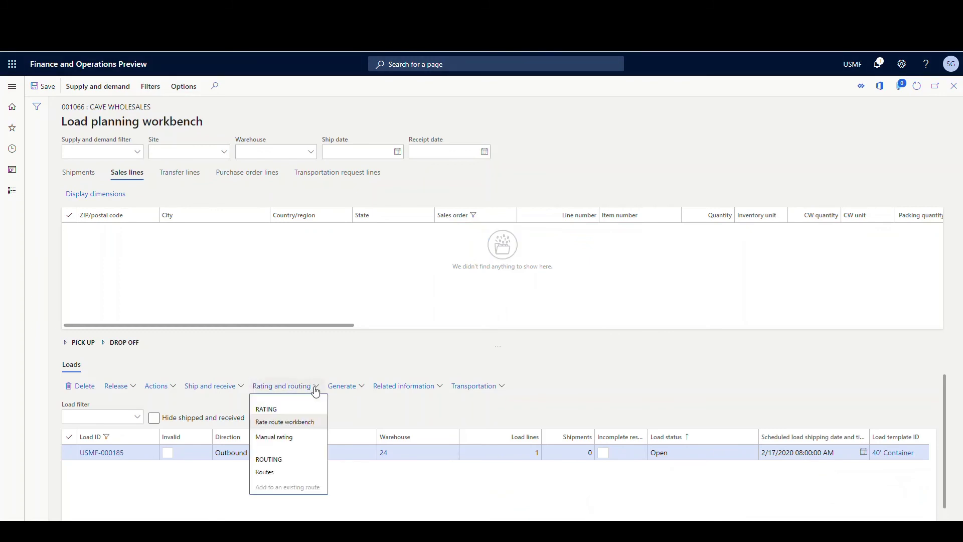
click(299, 423)
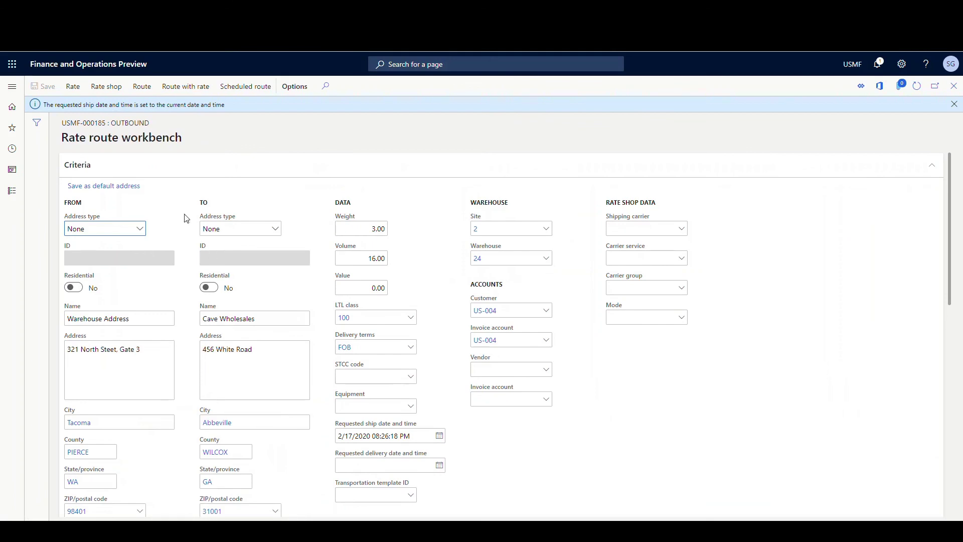
click(98, 91)
scroll(343, 379, down, 7)
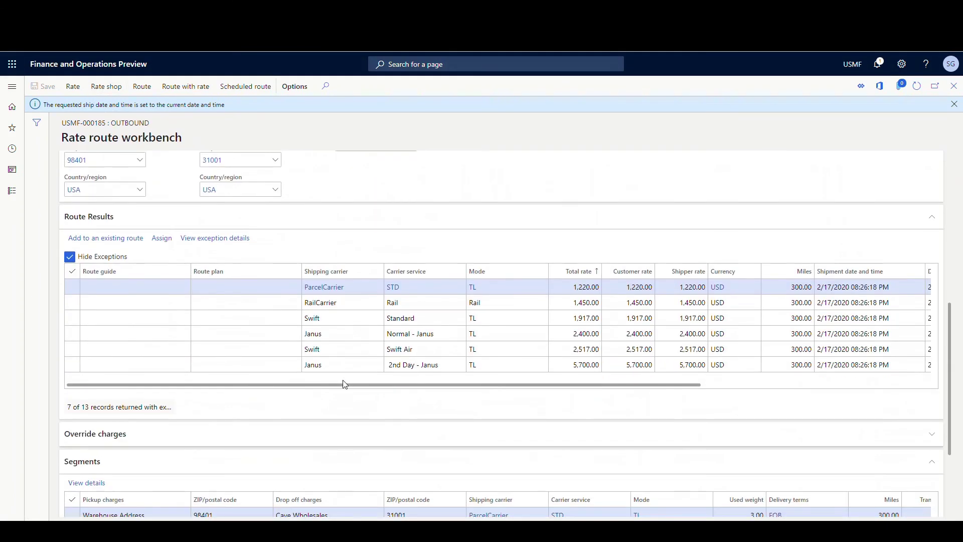
Step: Select the Swift Standard route result and review the rate details of its segment
click(149, 313)
click(72, 317)
scroll(270, 440, down, 3)
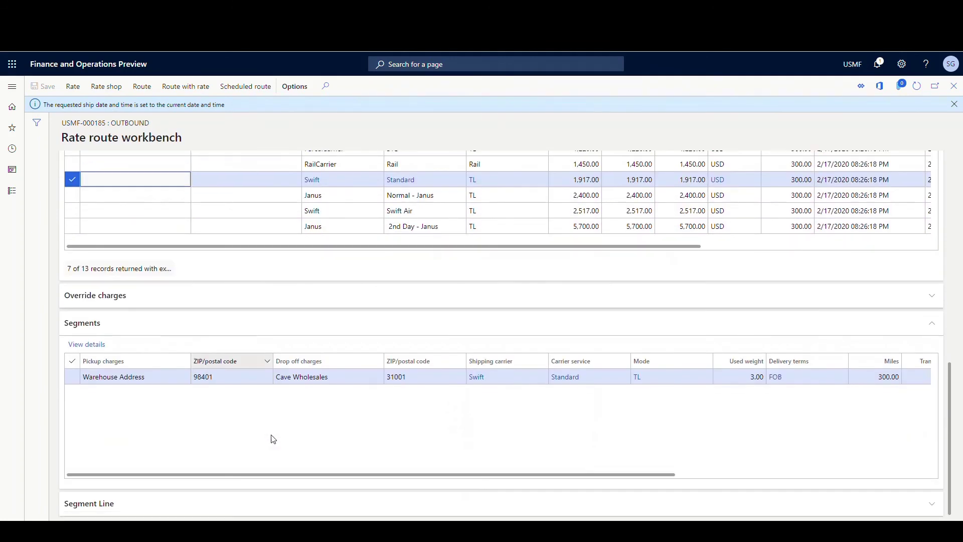
click(86, 344)
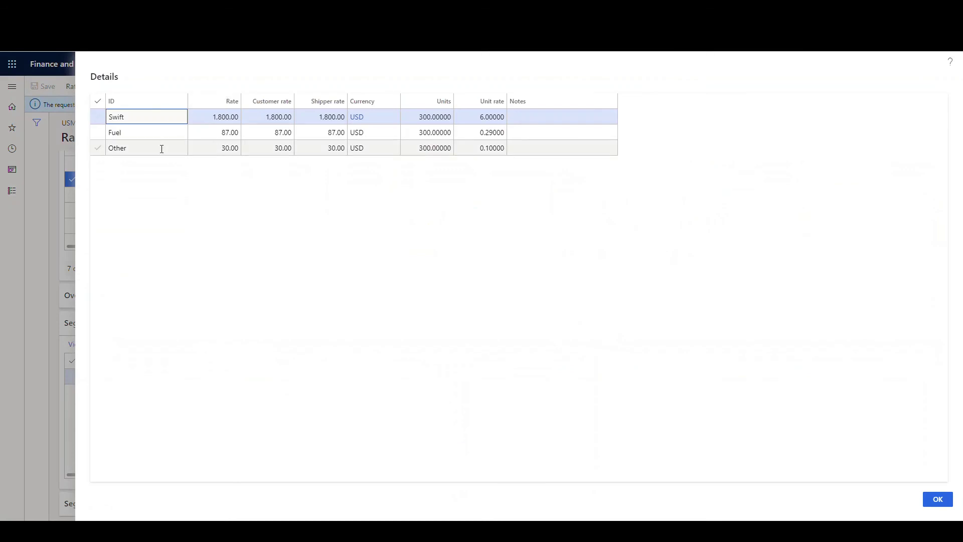
click(938, 498)
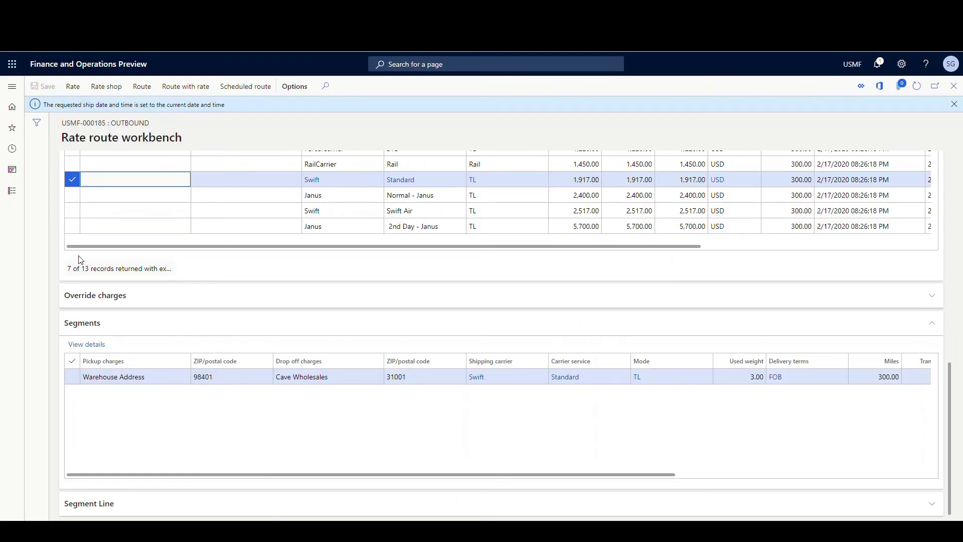
Step: Assign the Swift Standard route result to the load and return to the load planning workbench
scroll(228, 337, up, 5)
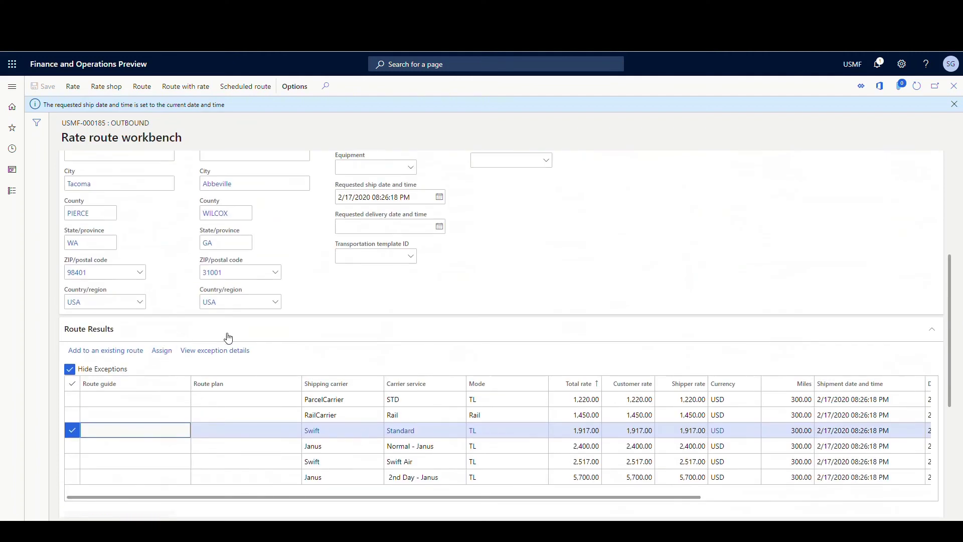
click(162, 350)
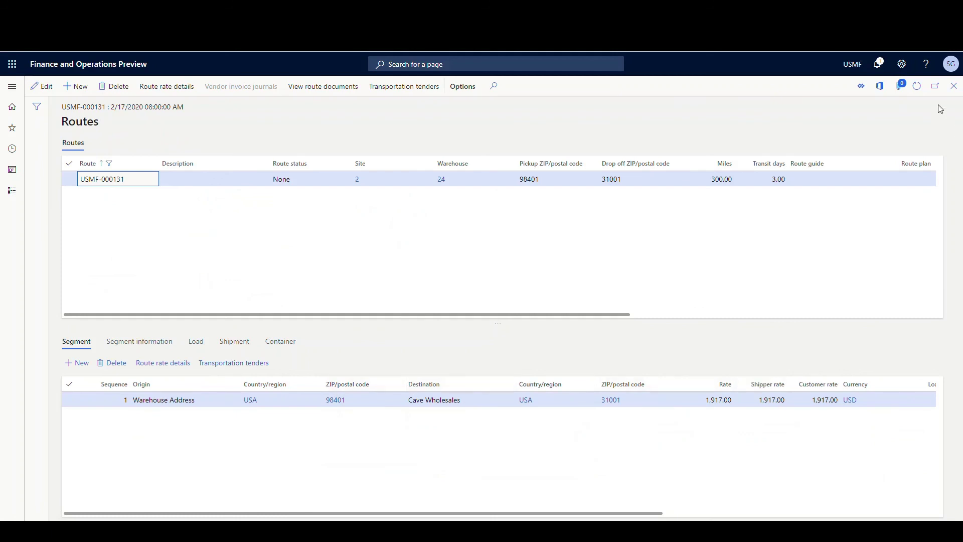
click(954, 85)
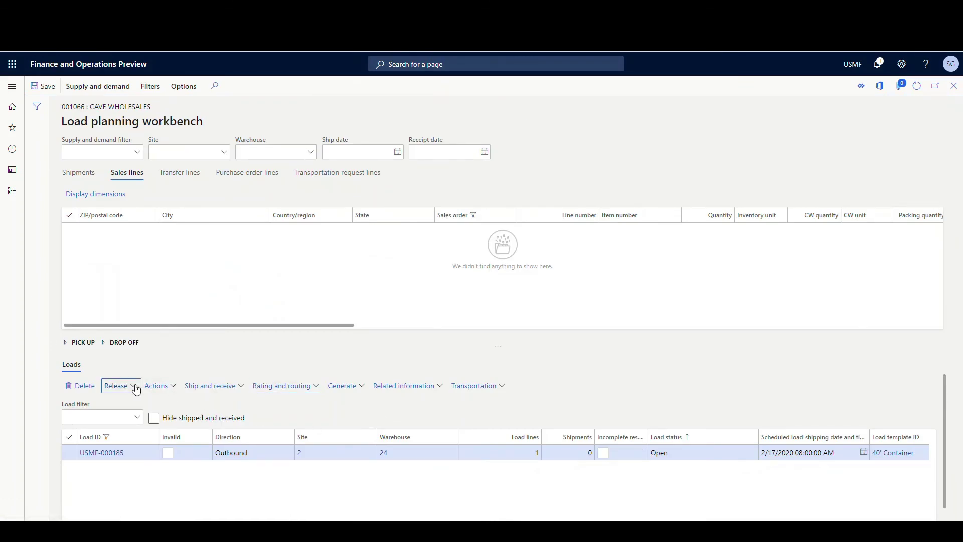
Step: Release the load to the warehouse with the default release settings
click(135, 386)
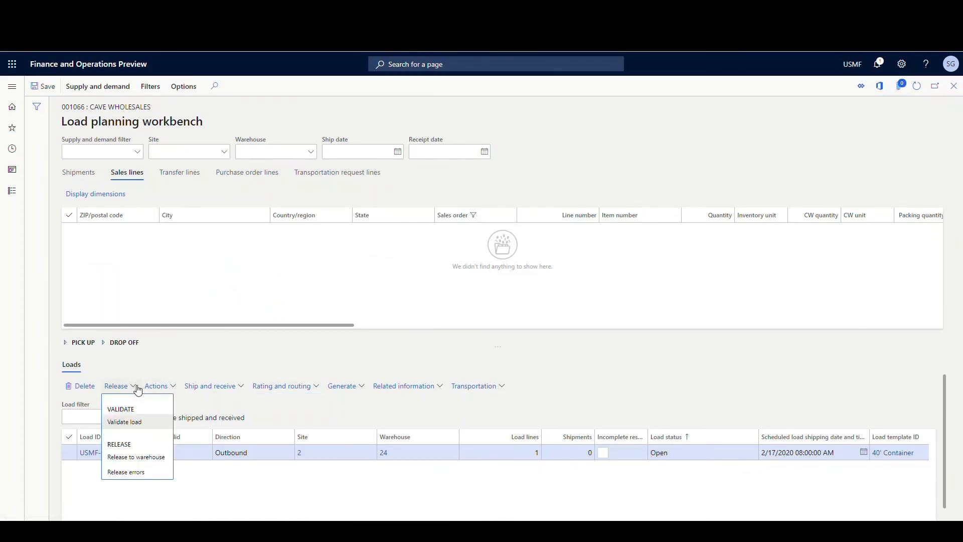
click(135, 456)
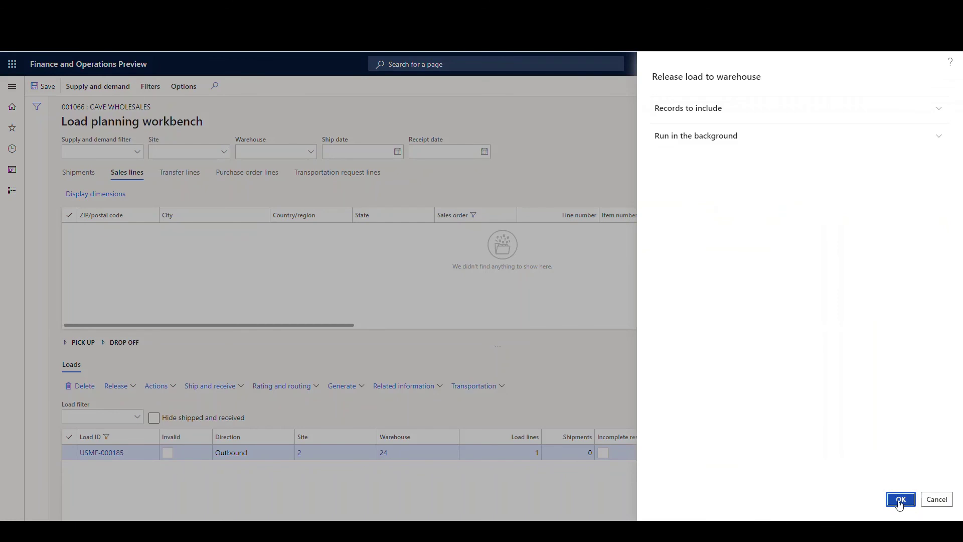
click(900, 498)
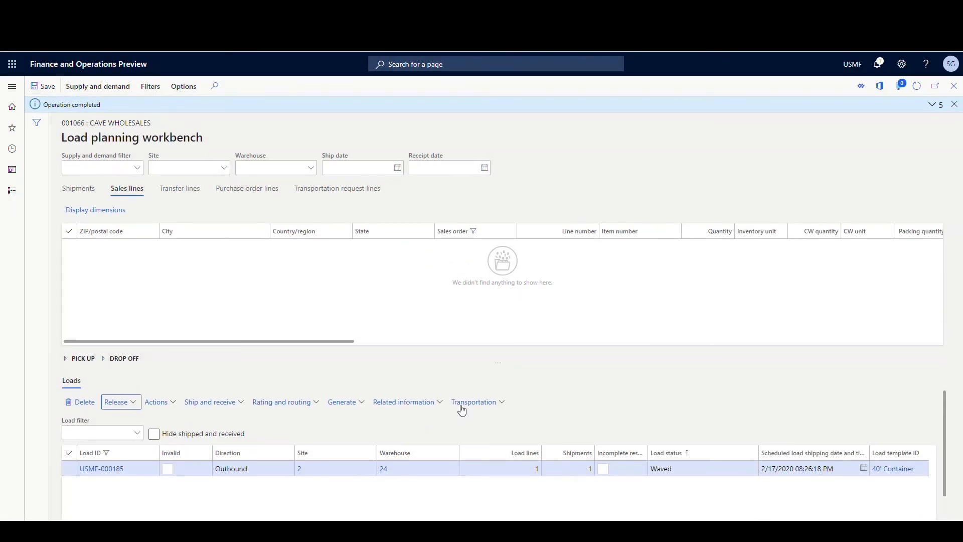
Step: Open the load's work details and copy the work ID of the sales order work
click(440, 402)
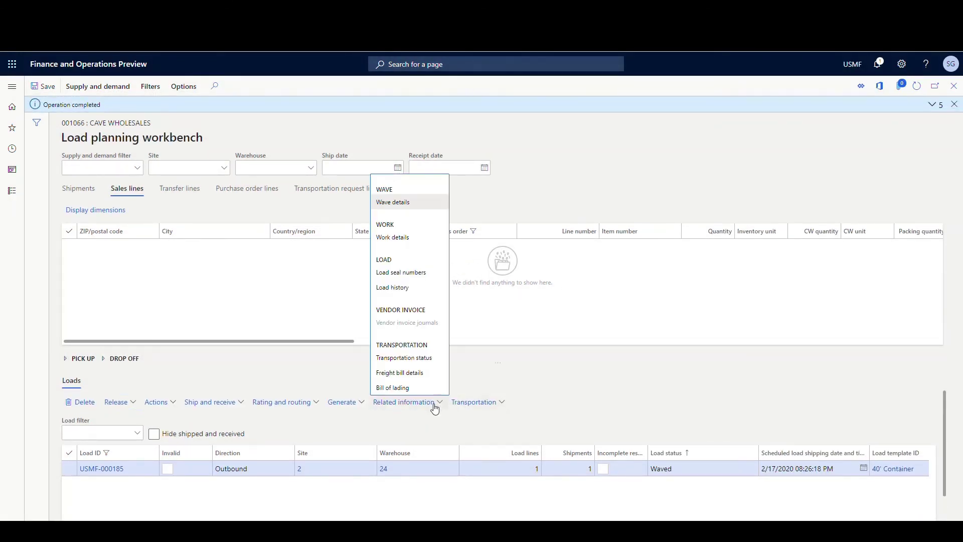
click(409, 242)
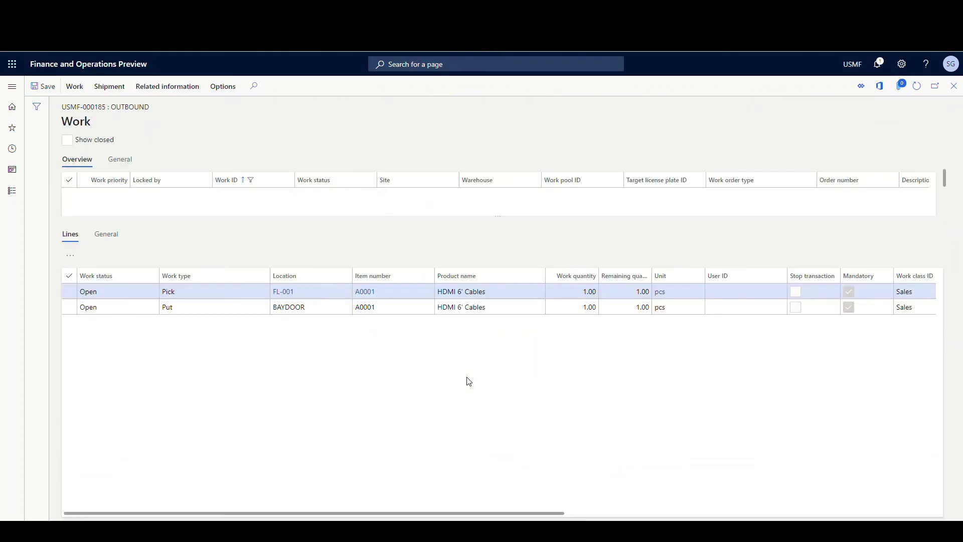
click(268, 196)
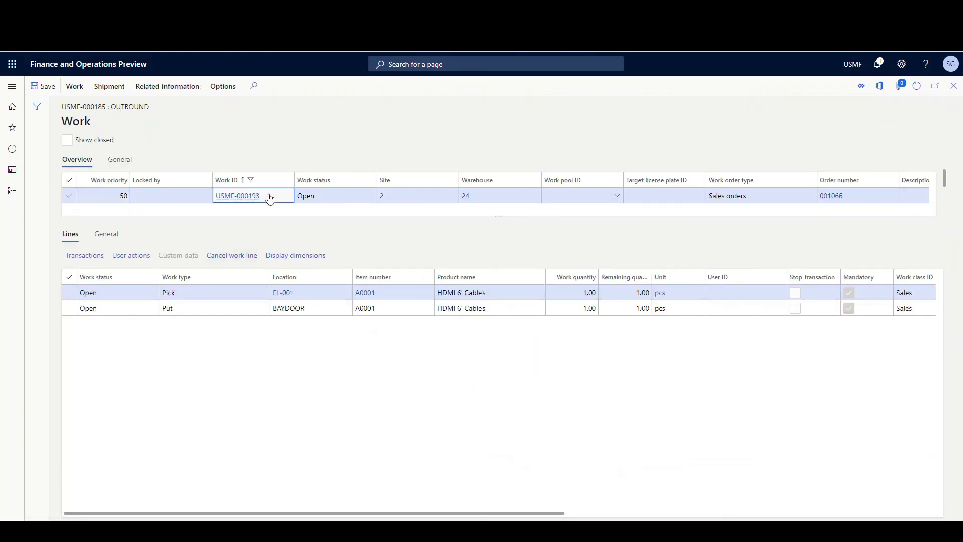
drag(269, 196, 221, 198)
right_click(222, 197)
click(282, 200)
Step: Switch to the warehouse mobile device portal and start outbound Sales Picking with the copied work ID
click(421, 9)
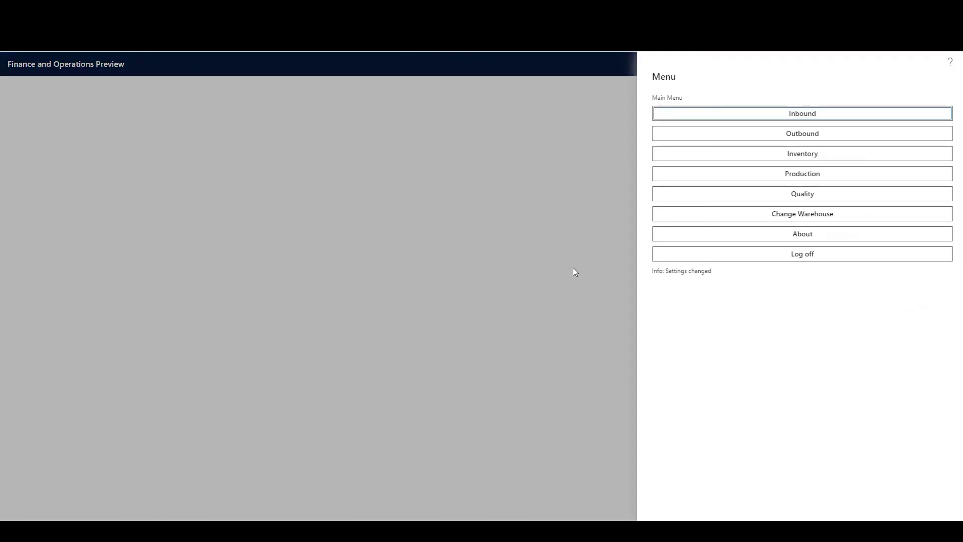
click(816, 137)
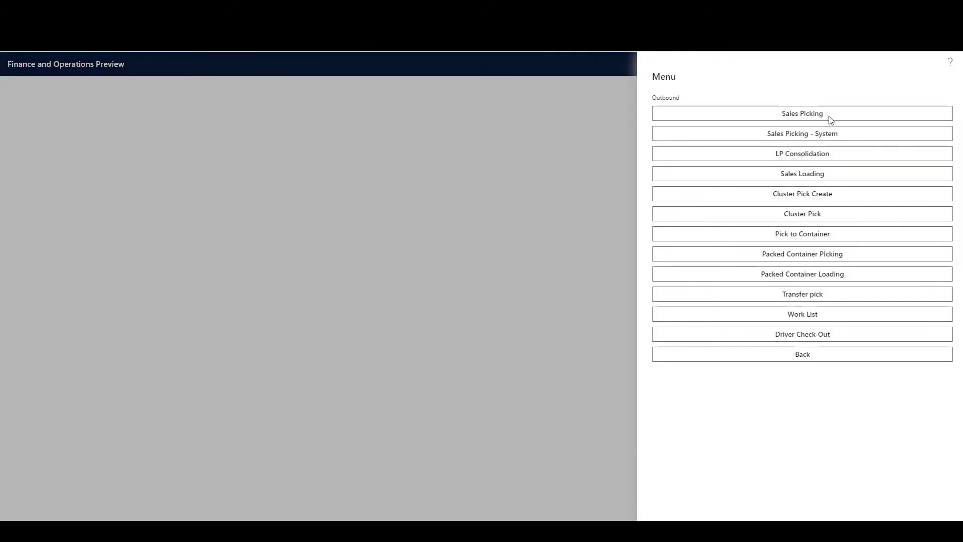
click(832, 117)
right_click(659, 126)
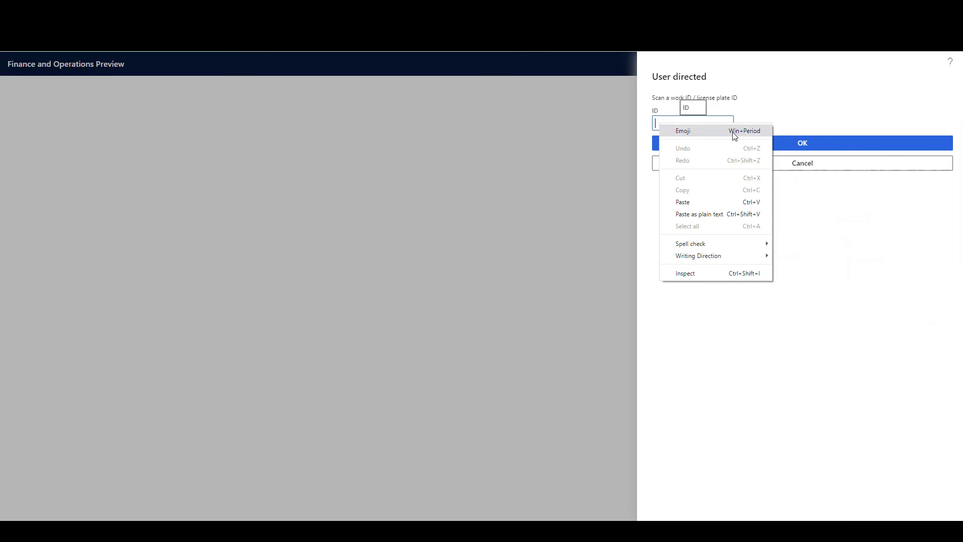
click(692, 201)
click(780, 150)
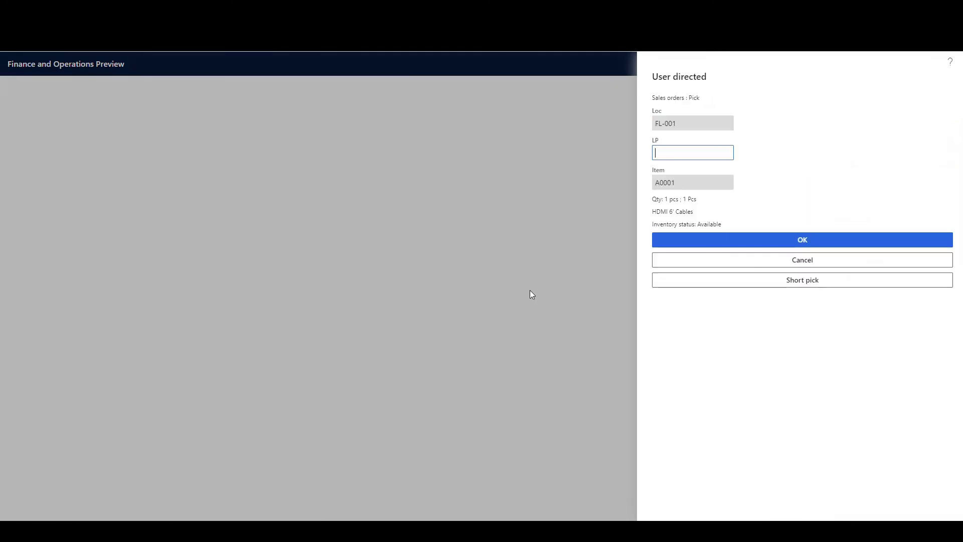
Step: Complete the pick from license plate 24 and the put to BAYDOOR, and refresh the load's work details
text(24)
click(797, 239)
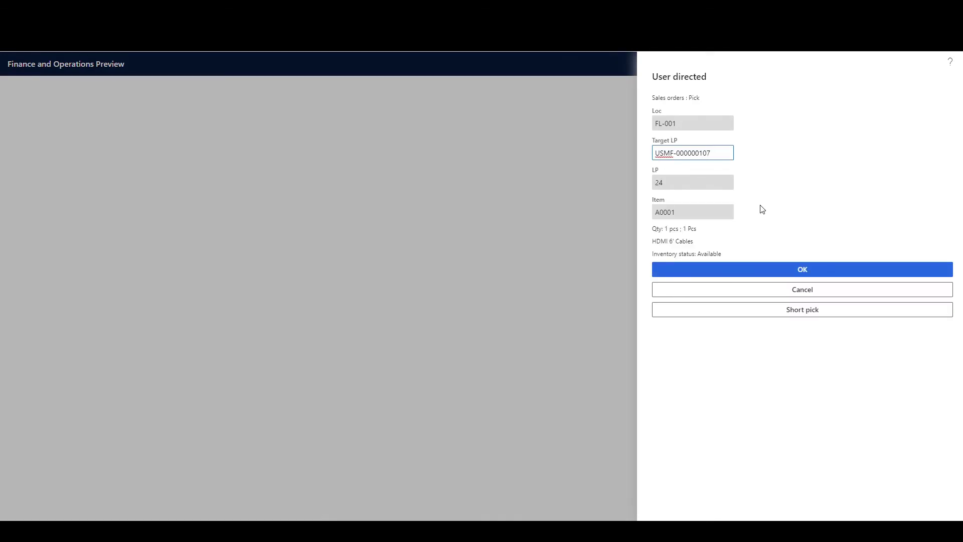
click(810, 269)
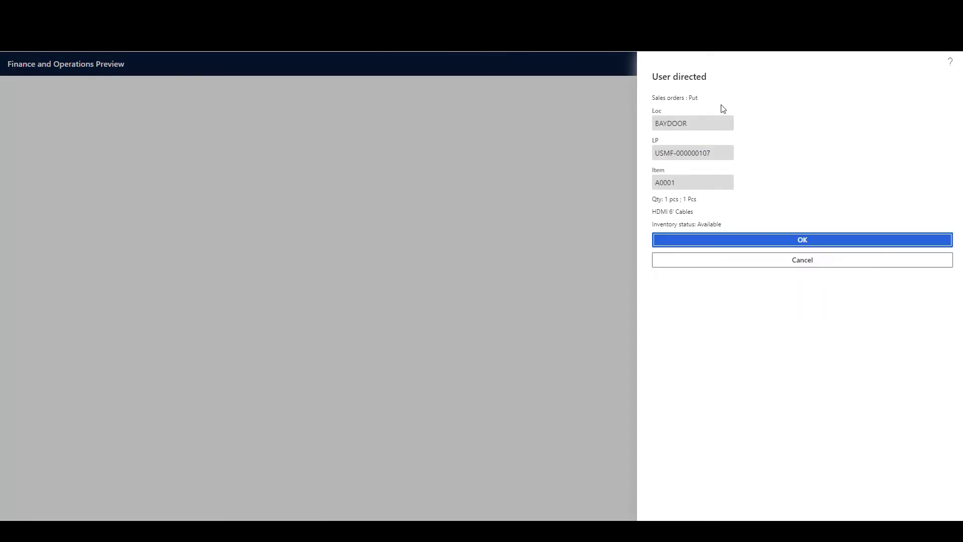
click(811, 244)
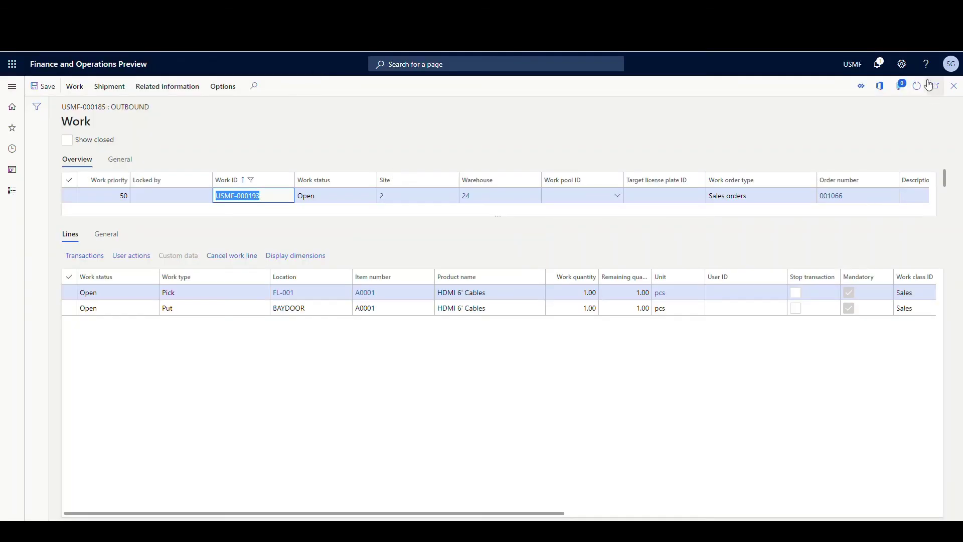
click(916, 86)
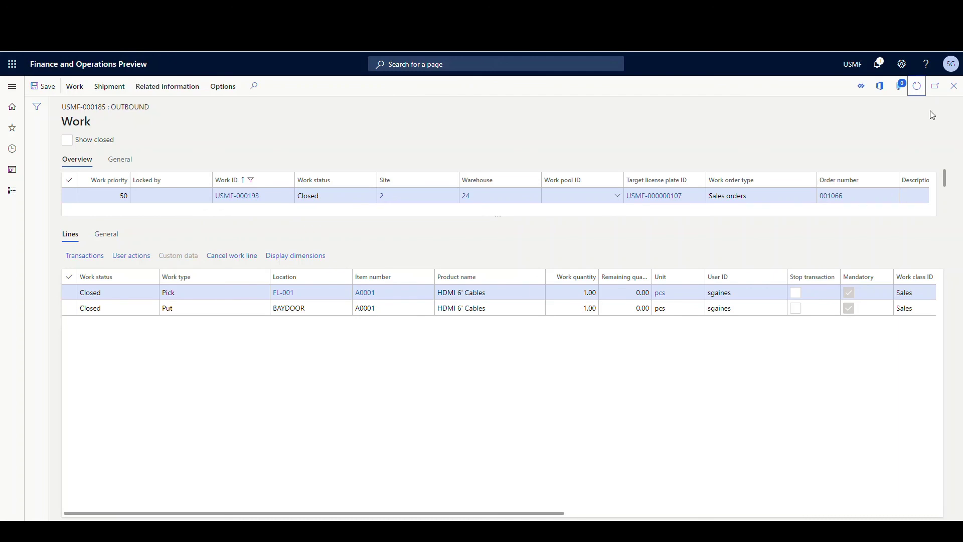
click(954, 86)
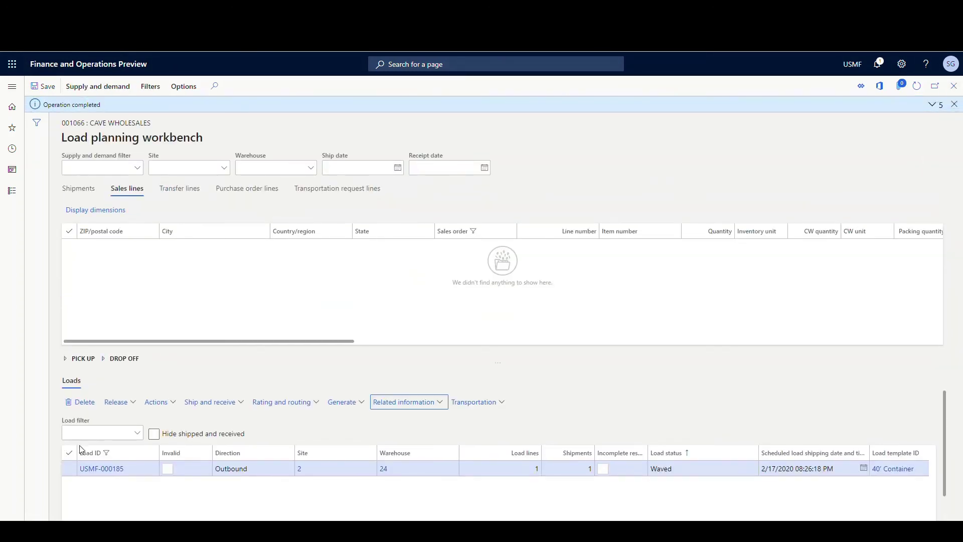
Step: Confirm the outbound shipment for the load and dismiss the completion notification
click(241, 403)
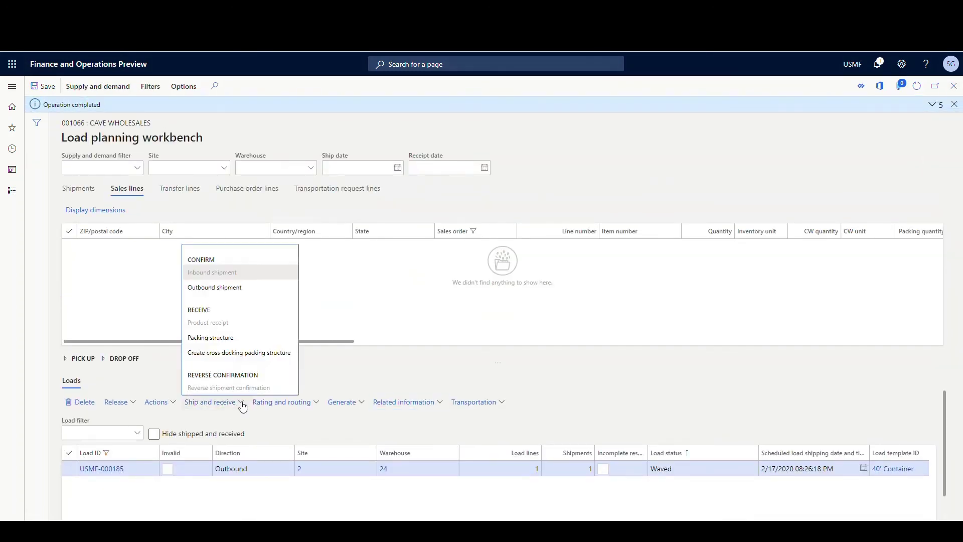
click(250, 289)
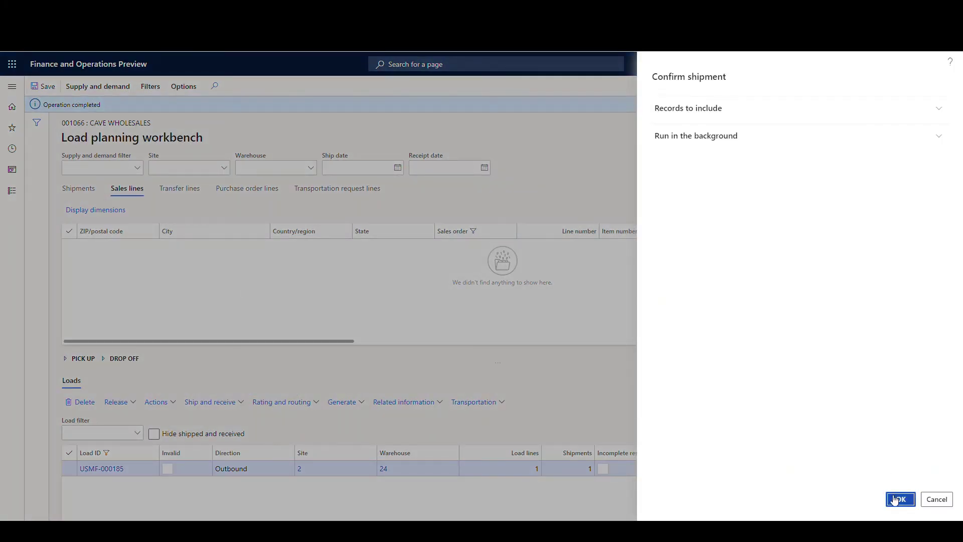
click(896, 498)
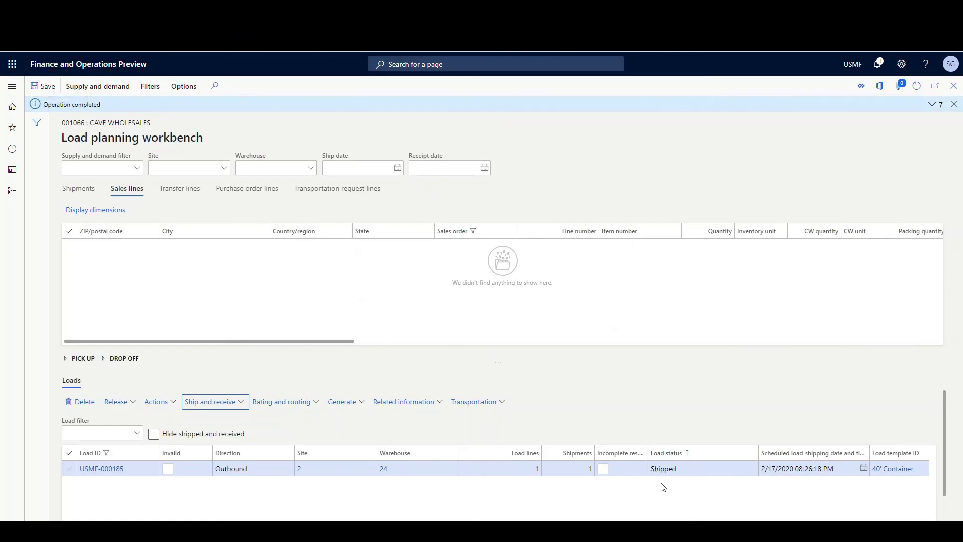
click(954, 104)
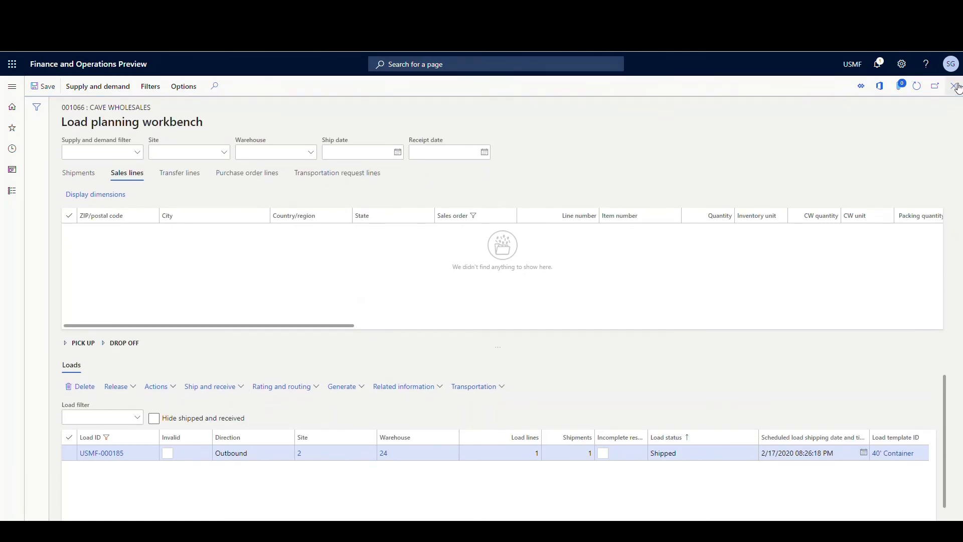
Step: Return to the sales order and review the freight, fuel and other charges on the A0001 line
click(953, 86)
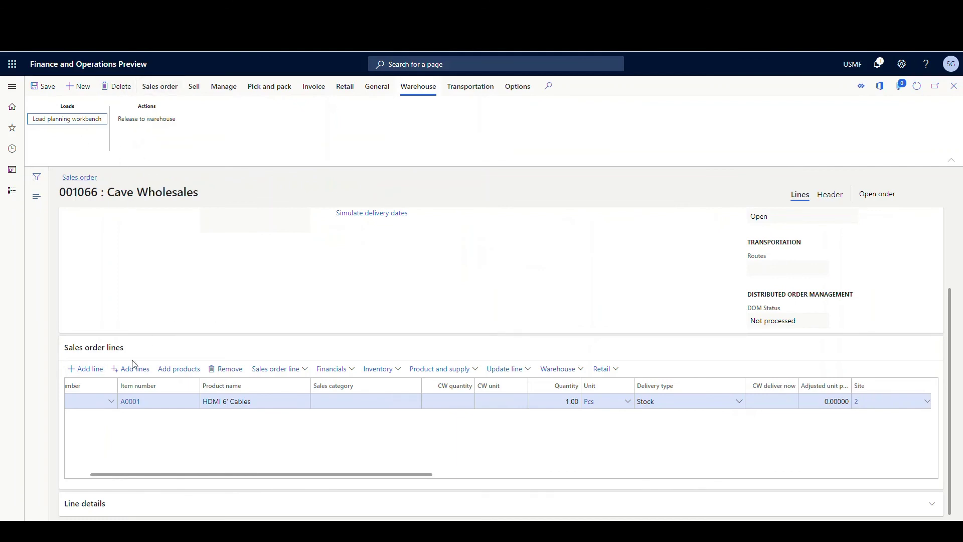
click(346, 370)
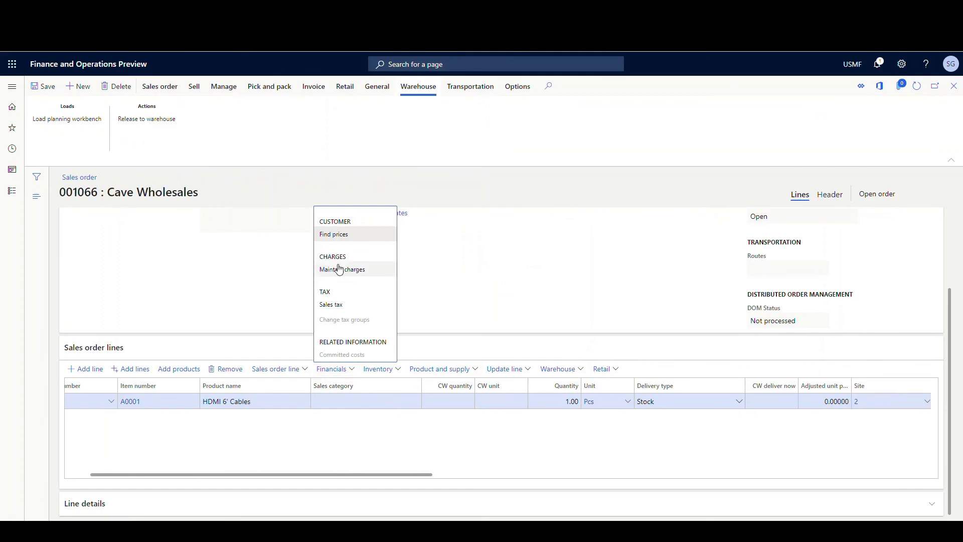
click(353, 269)
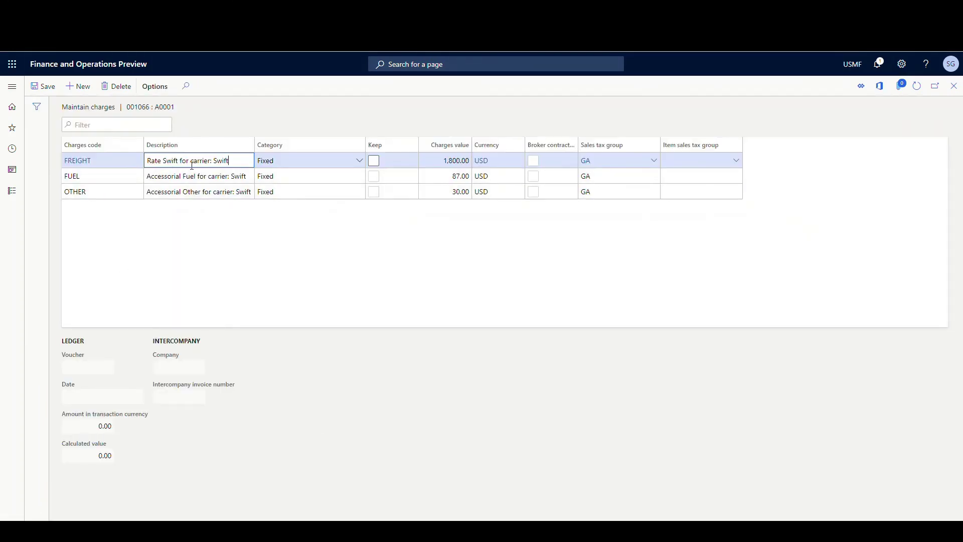
click(421, 178)
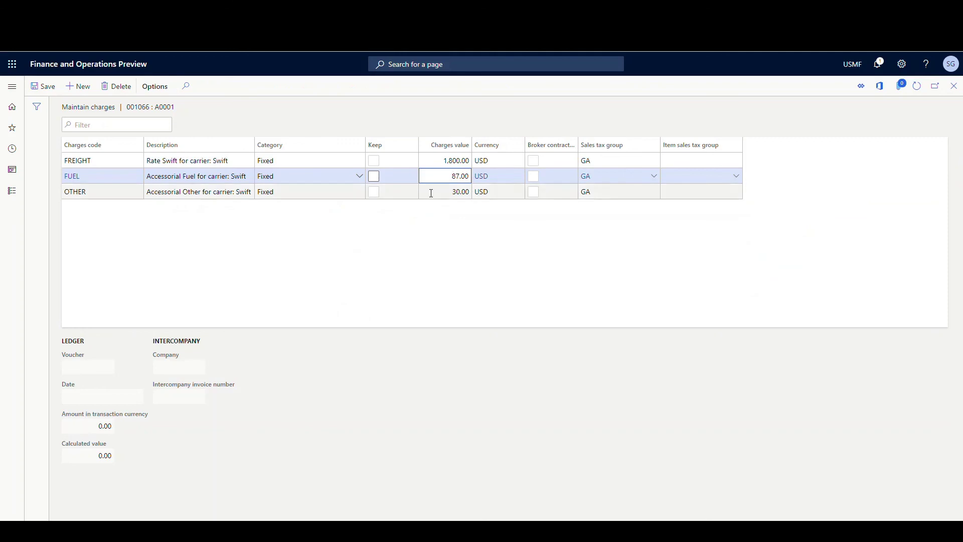
click(432, 191)
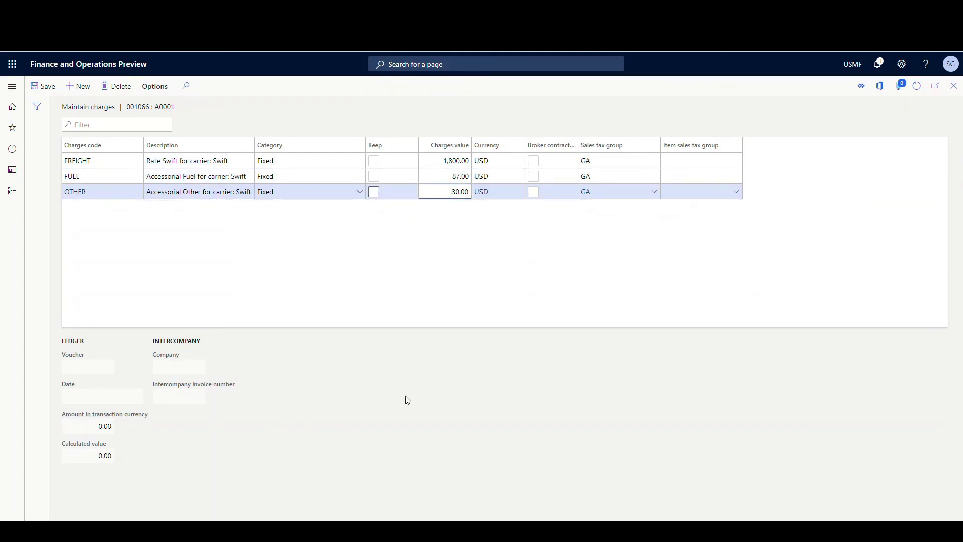